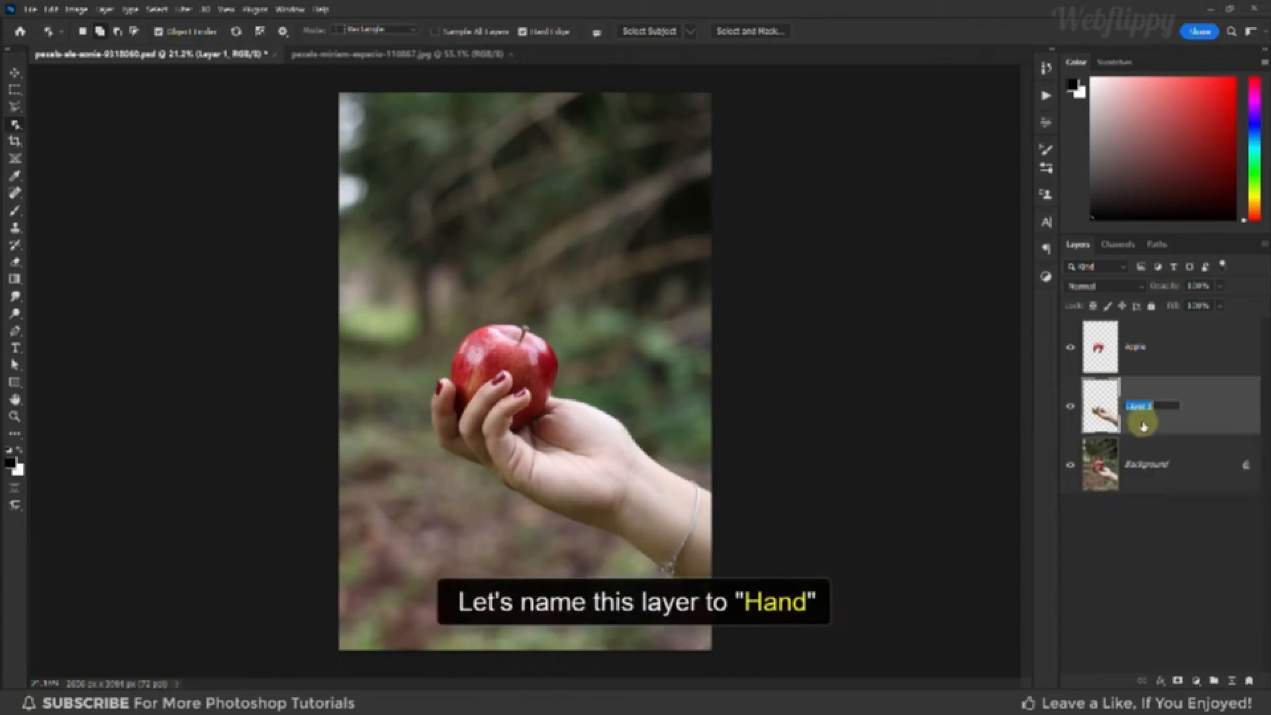
# Rename the hand cutout layer as Hand, switch to the Move tool and hide that layer
pyautogui.press('Return')
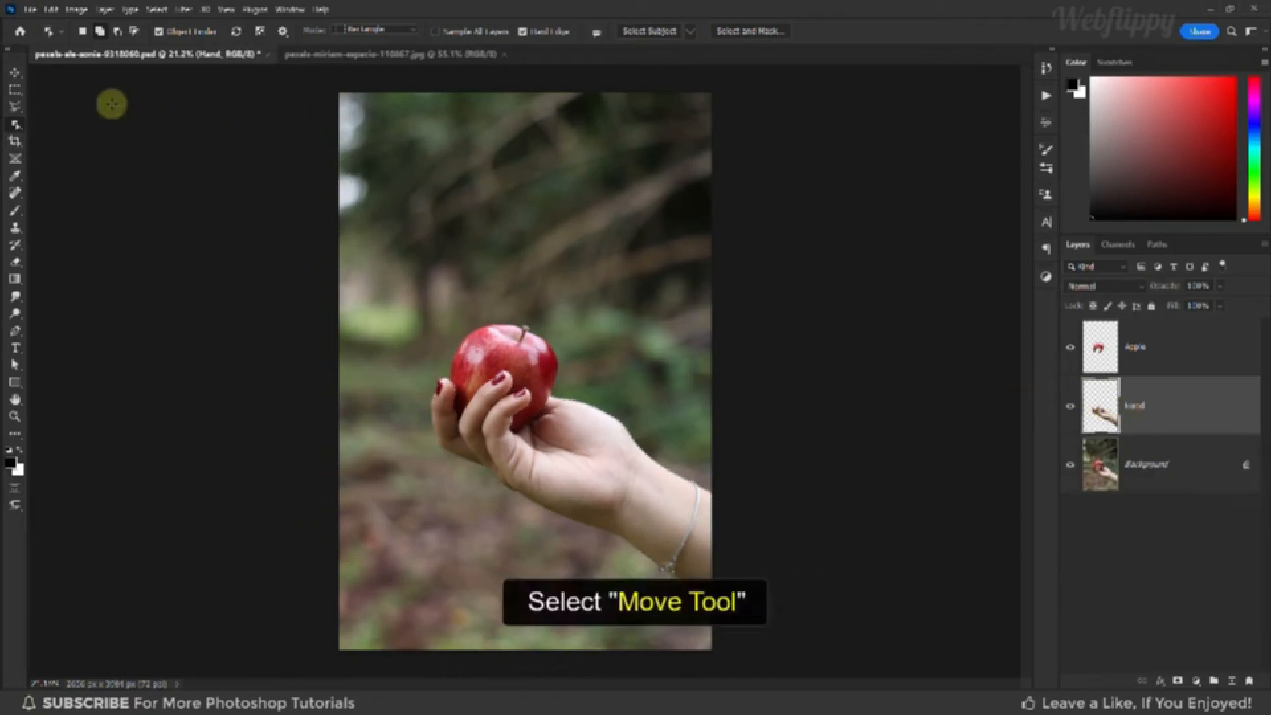
pyautogui.click(14, 72)
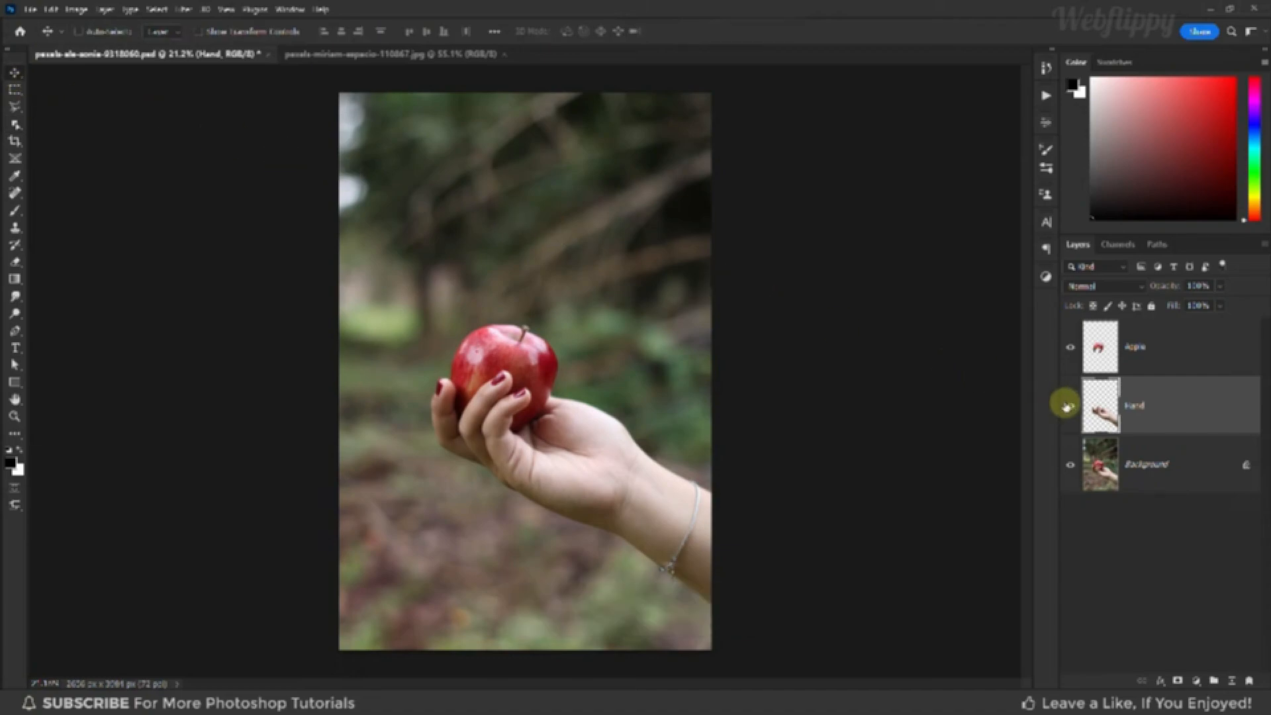
pyautogui.click(1069, 405)
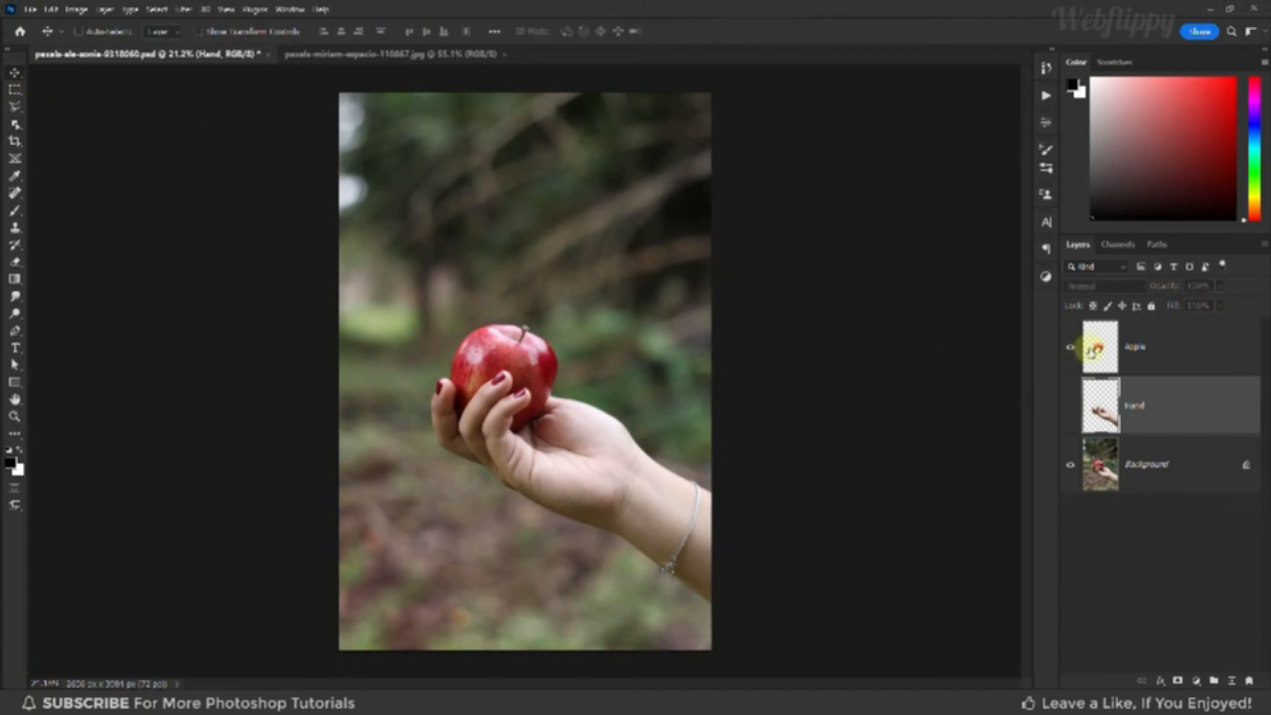
# Convert the Apple layer to a Smart Object
pyautogui.click(1138, 347)
pyautogui.rightClick(1185, 350)
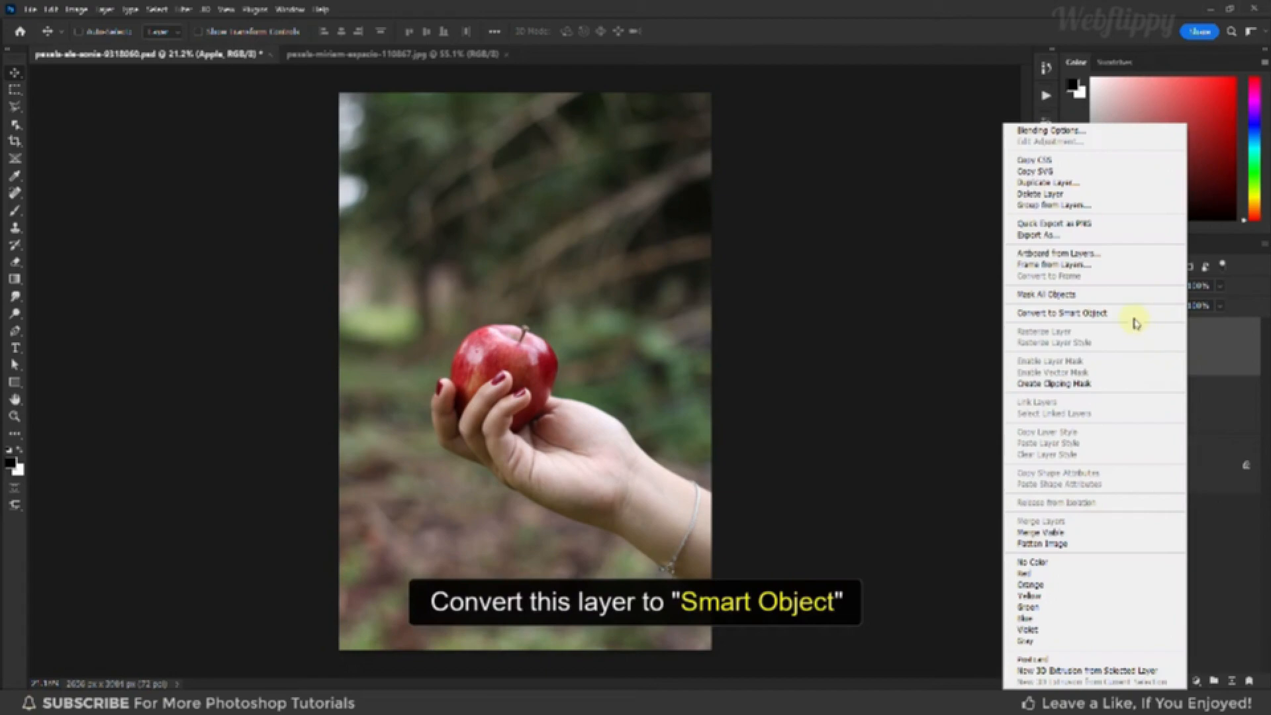
pyautogui.click(1135, 322)
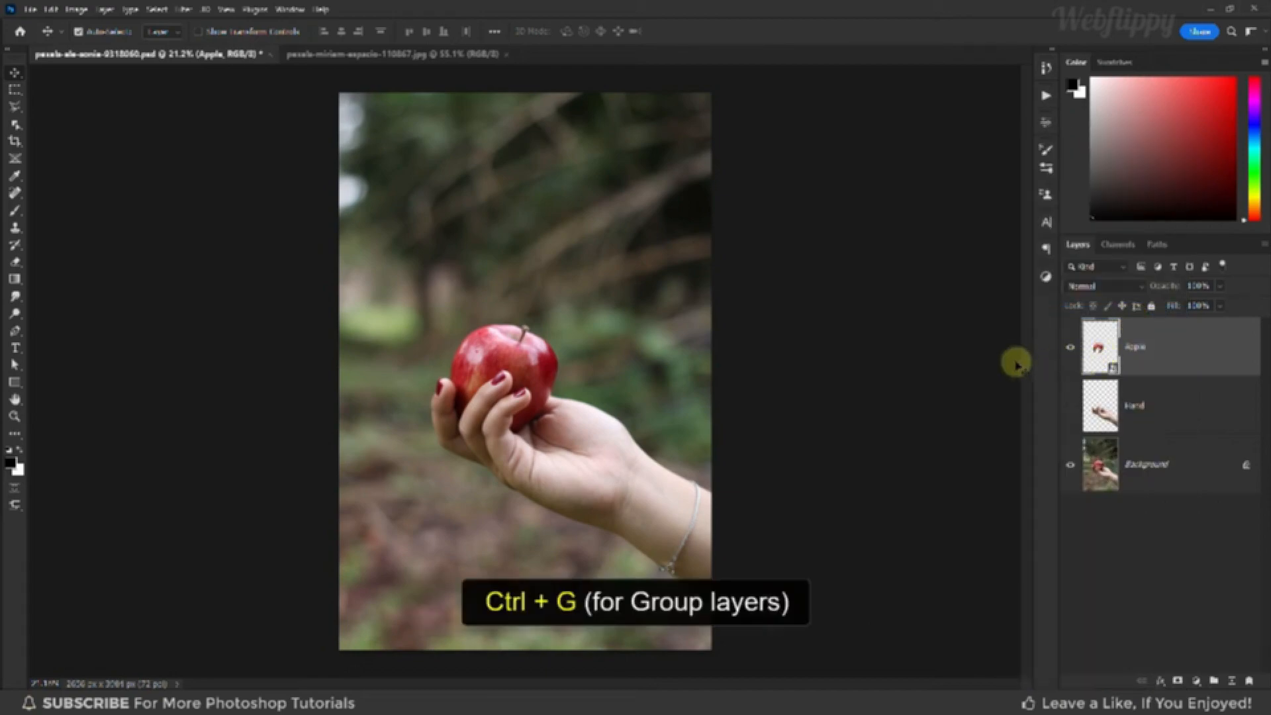
# Put the Apple layer in a new group named "Apple - Glow"
pyautogui.hotkey('ctrl', 'g')
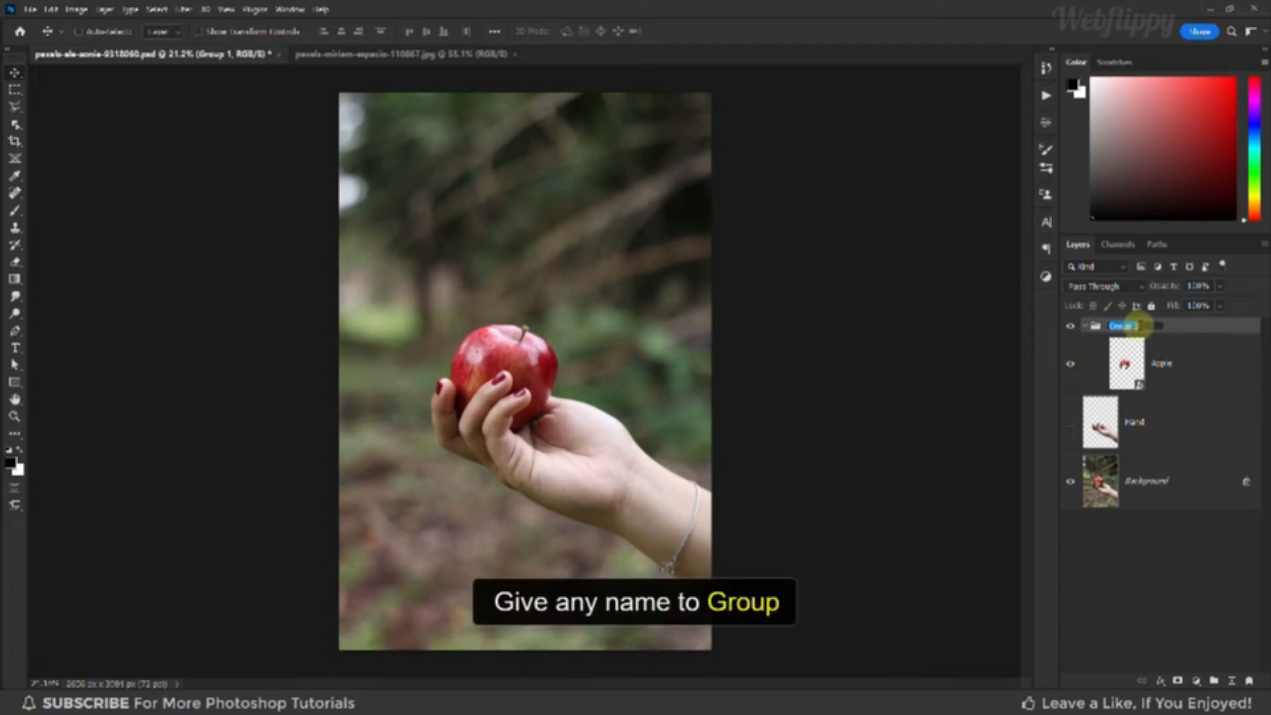
pyautogui.write('Apple - G')
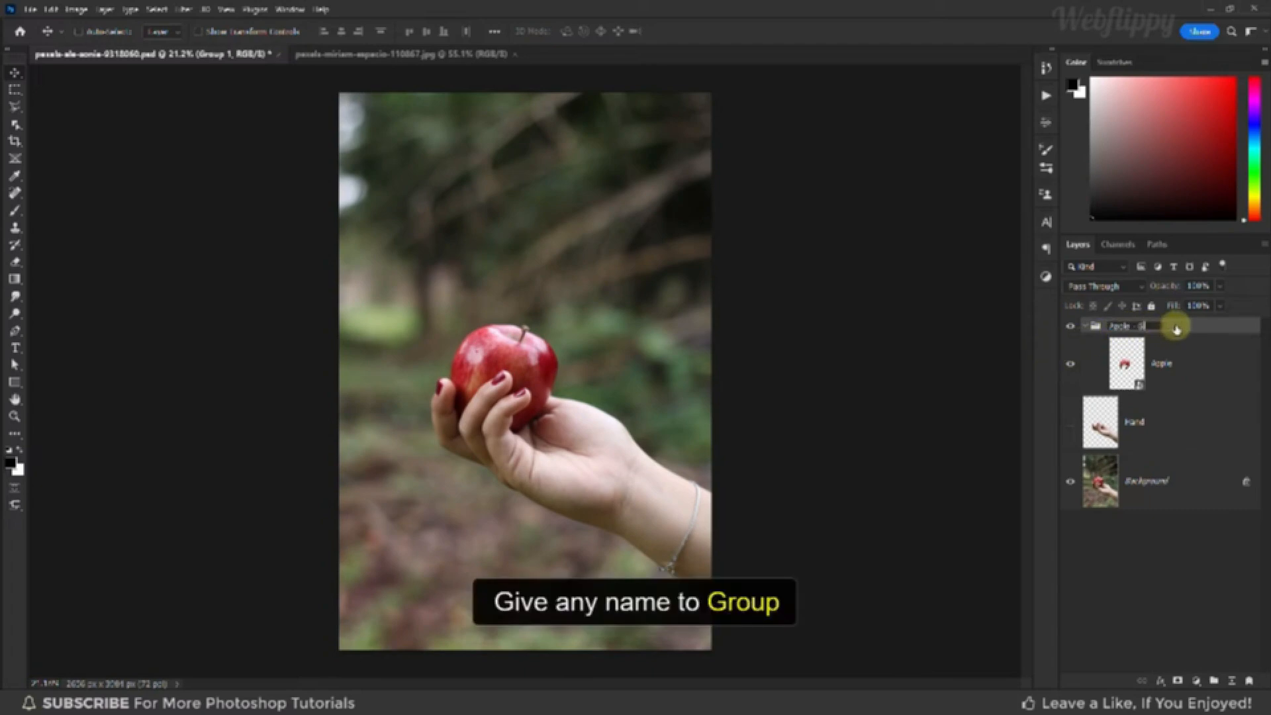
pyautogui.write('low')
# Apply a Gaussian Blur with a 5-pixel radius to the Apple layer, previewing the apple's edge
pyautogui.click(1178, 340)
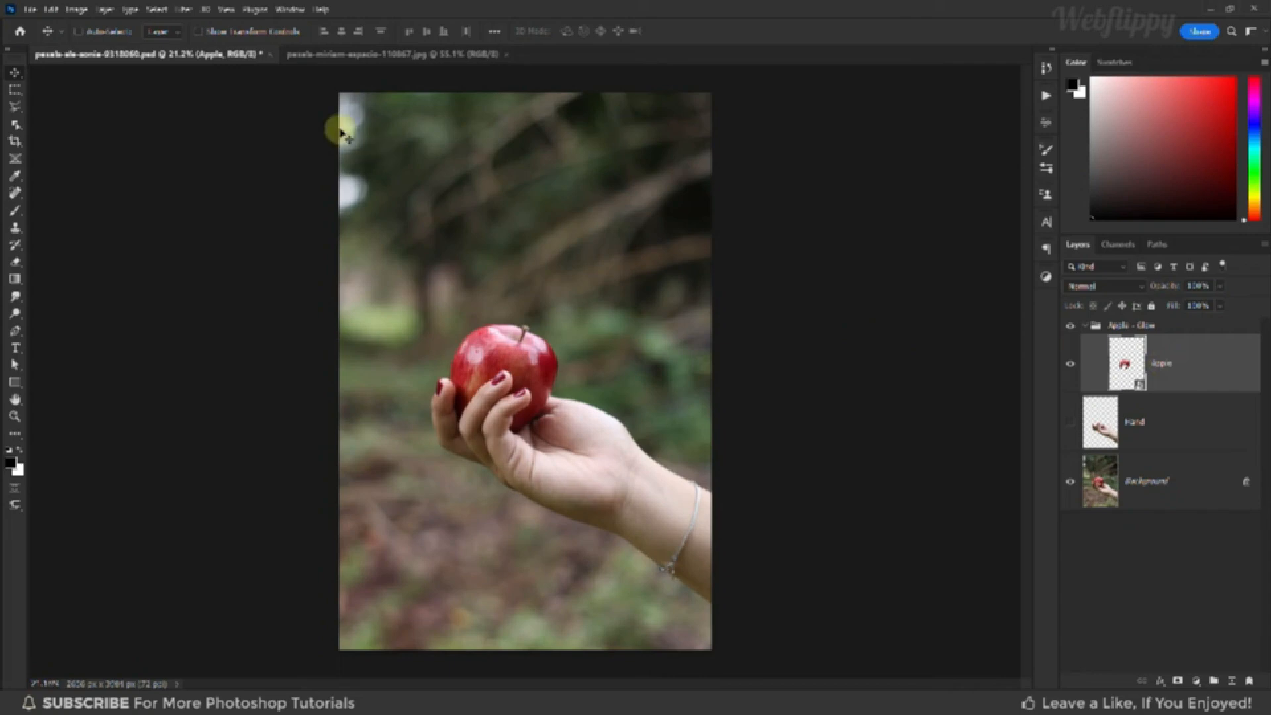
pyautogui.click(183, 9)
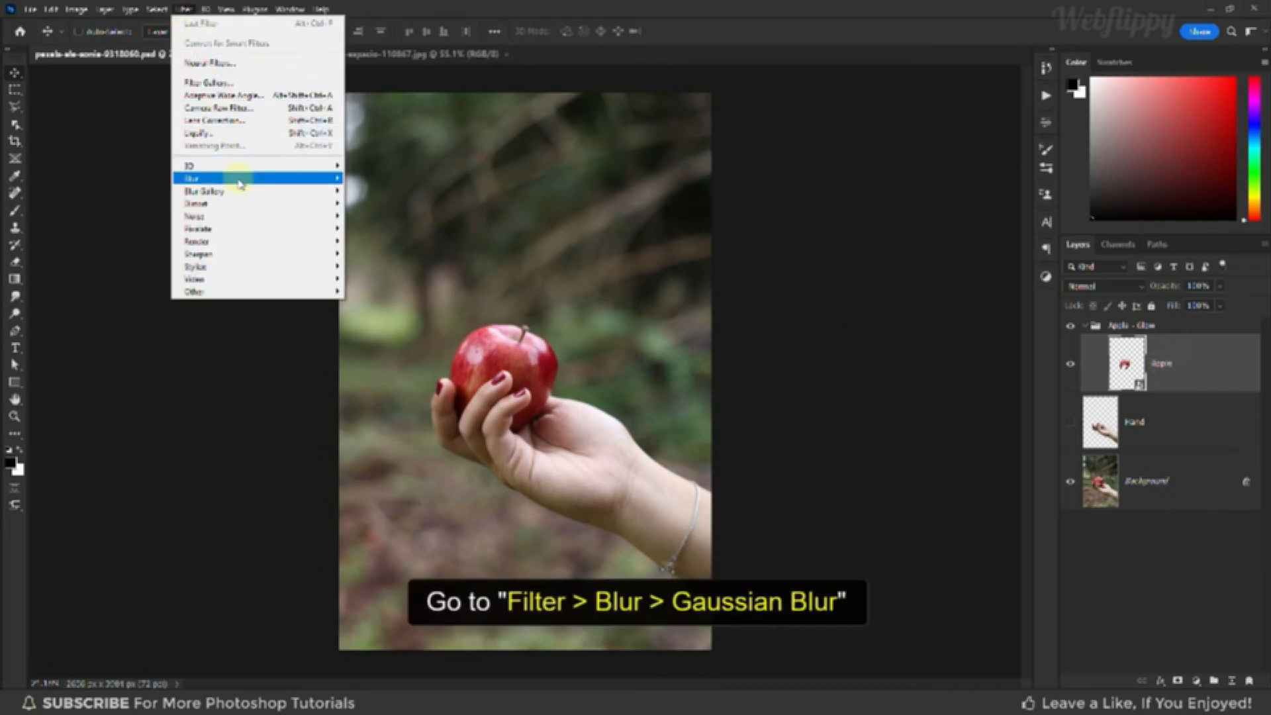
pyautogui.moveTo(240, 184)
pyautogui.click(408, 230)
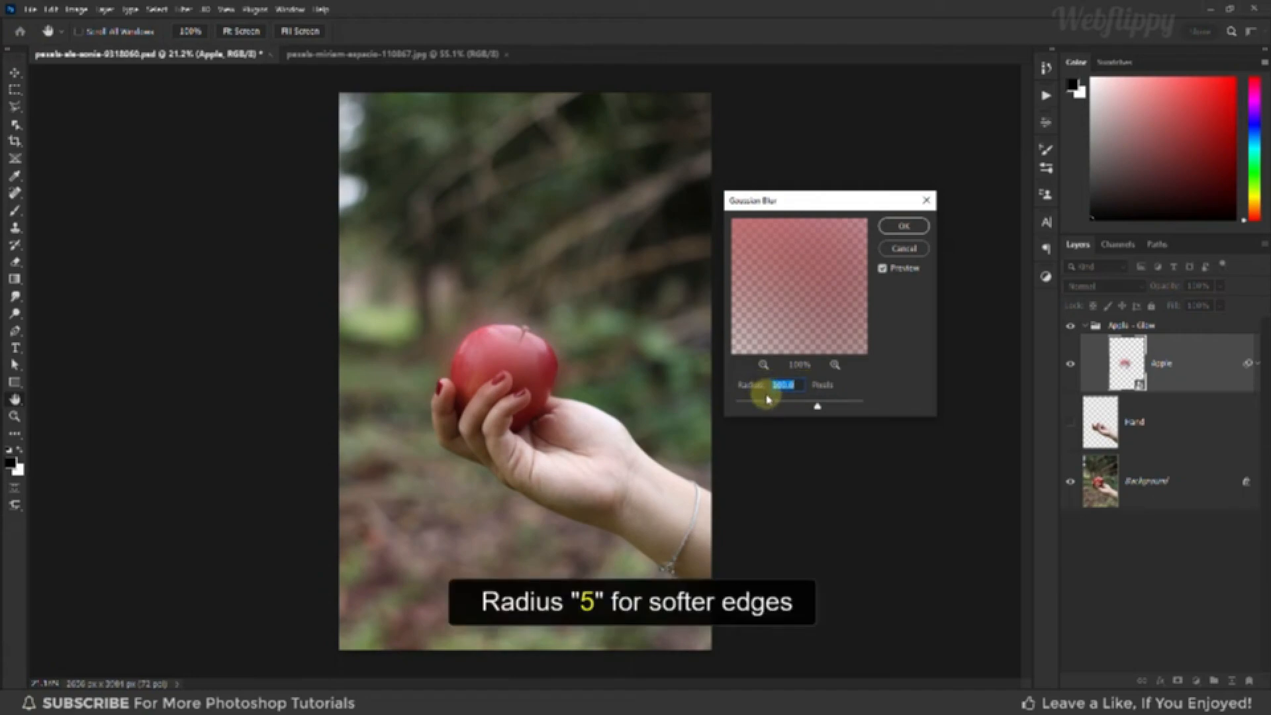
pyautogui.write('5')
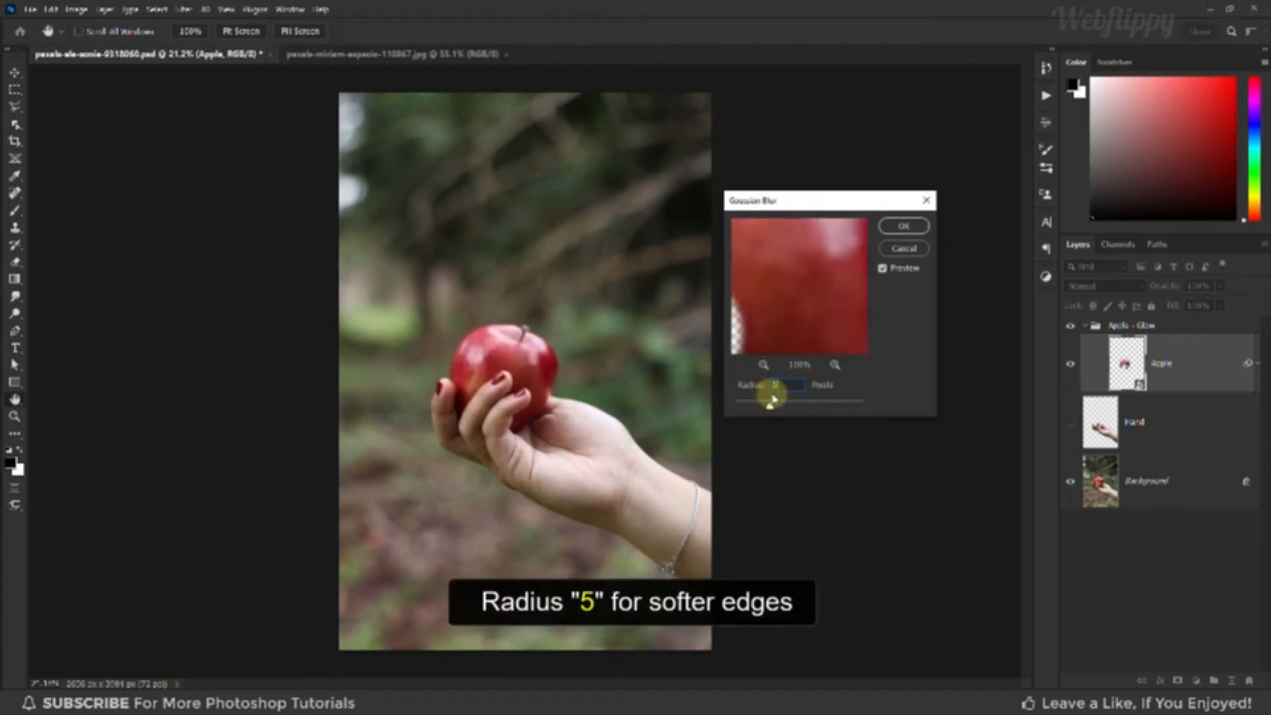
pyautogui.click(553, 343)
pyautogui.click(797, 297)
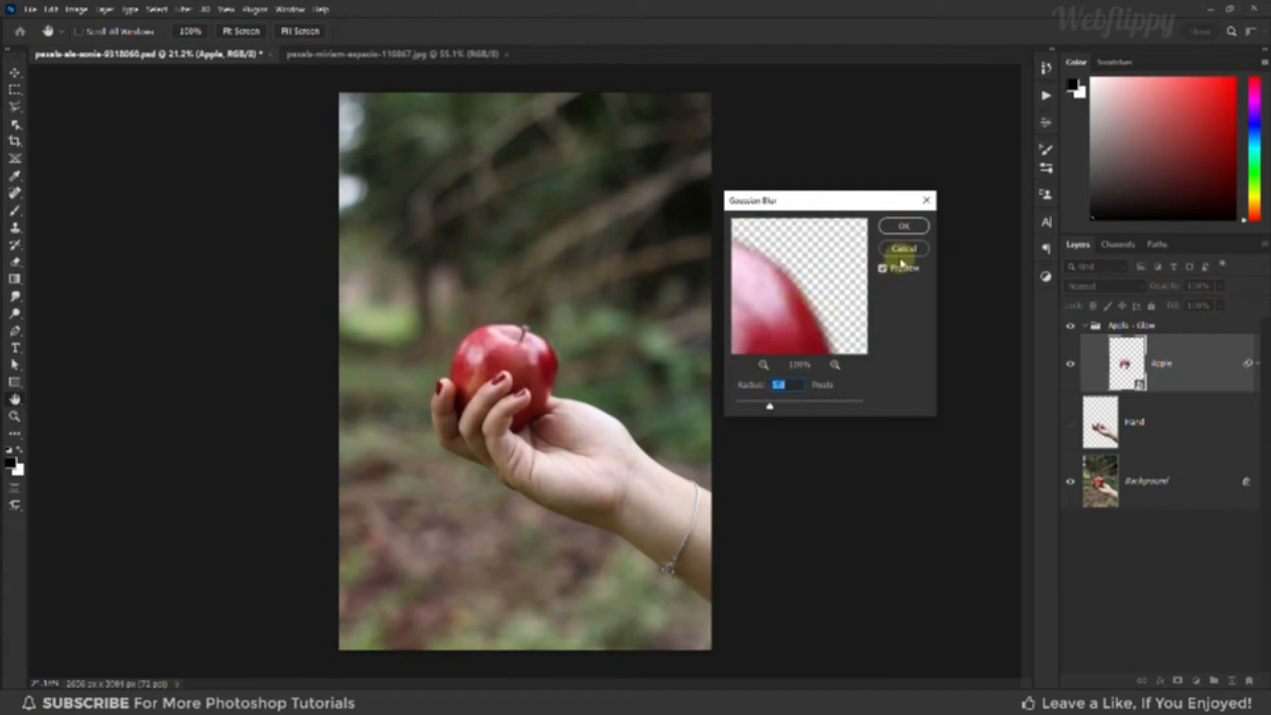
pyautogui.click(903, 226)
# Set the Apple layer's blending mode to Linear Dodge (Add) and compare the image with the layer off and on
pyautogui.click(1112, 286)
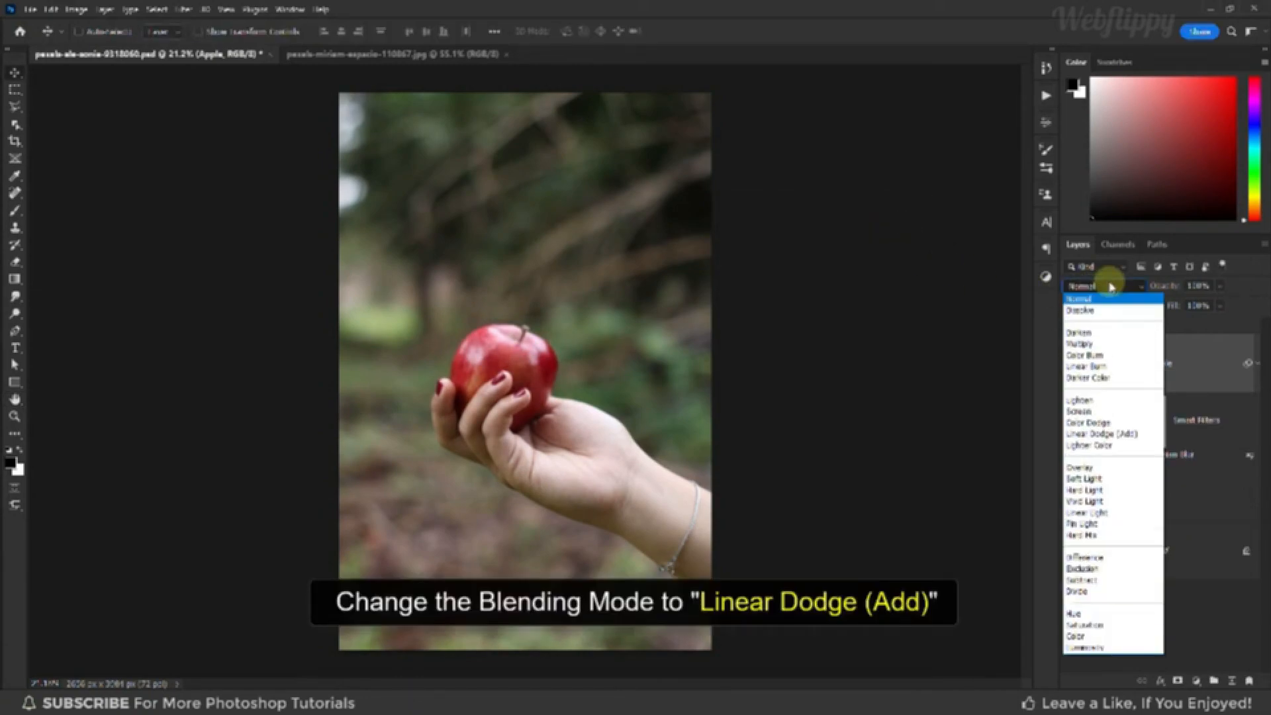
pyautogui.click(1072, 434)
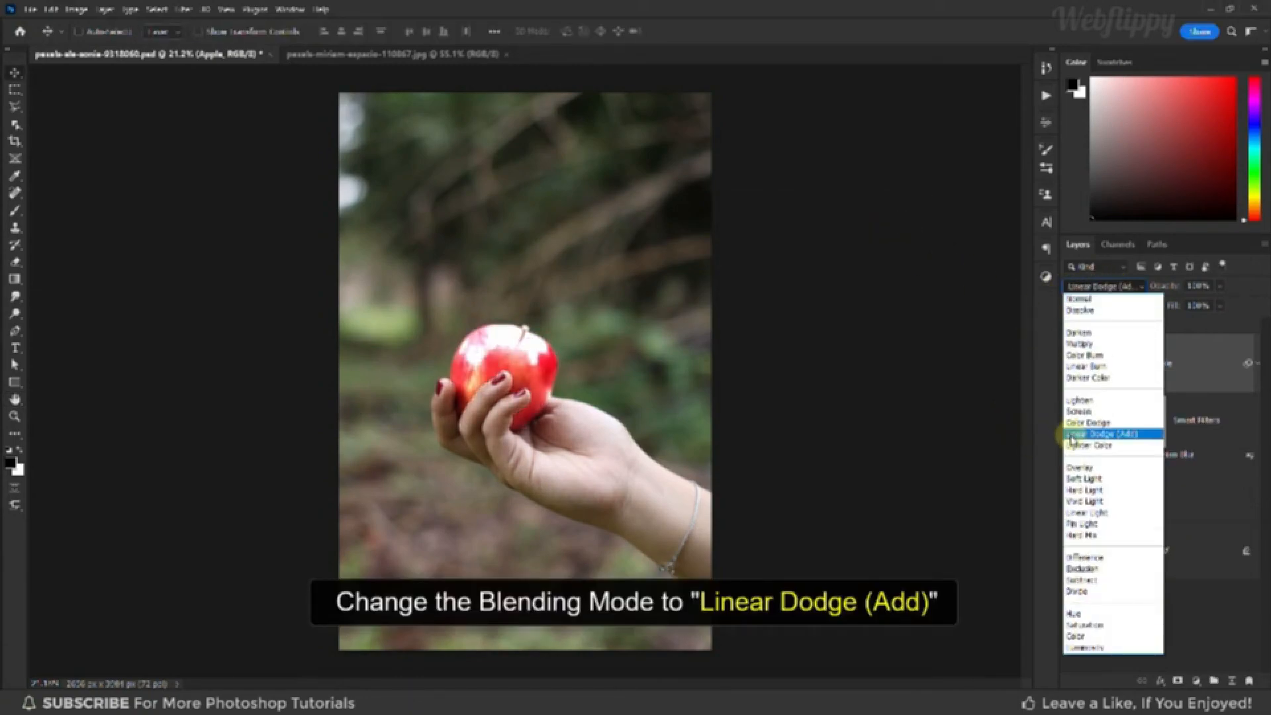
pyautogui.click(1073, 436)
pyautogui.click(1071, 366)
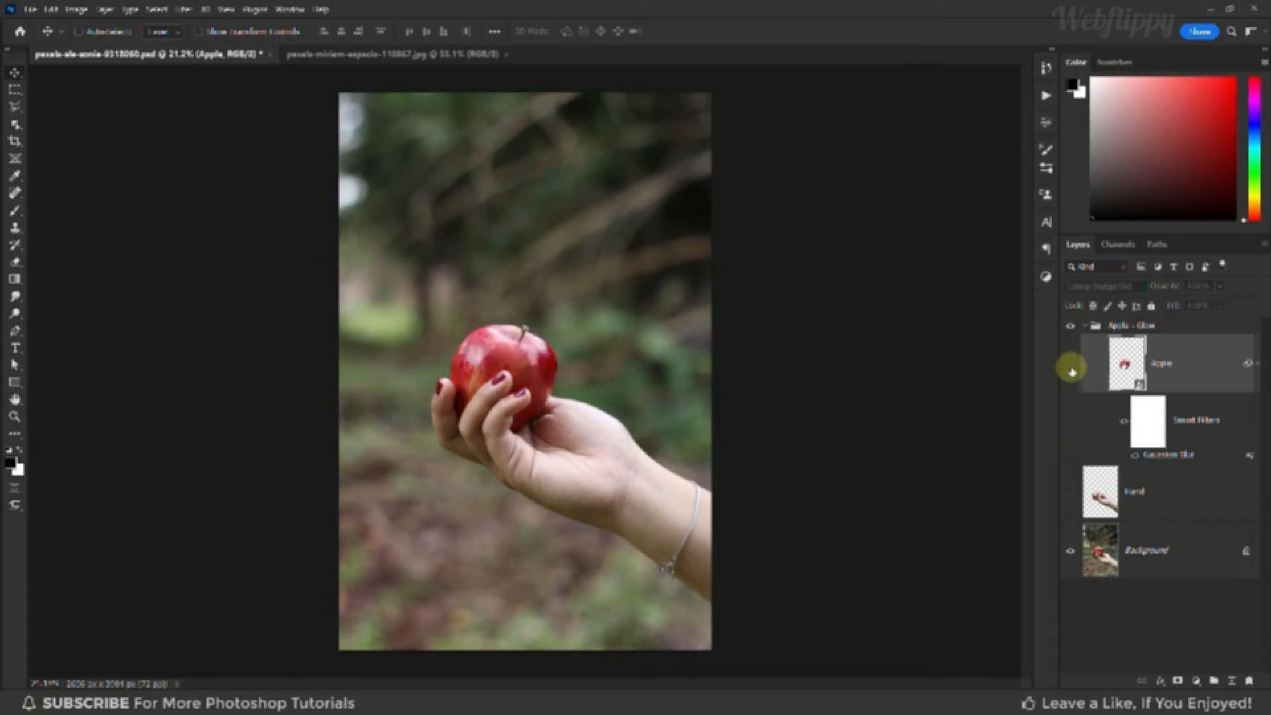
pyautogui.click(1072, 365)
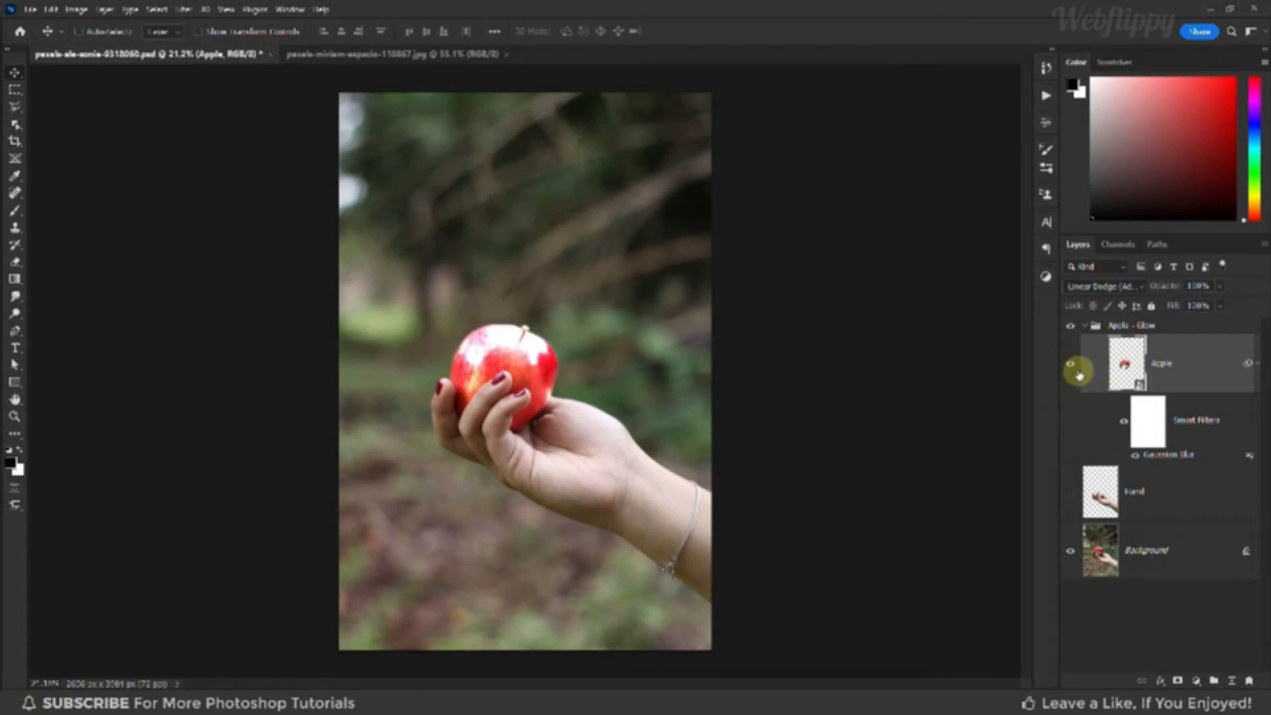
# Duplicate the Apple layer and set the copy's Gaussian Blur radius to 100 pixels
pyautogui.hotkey('ctrl', 'j')
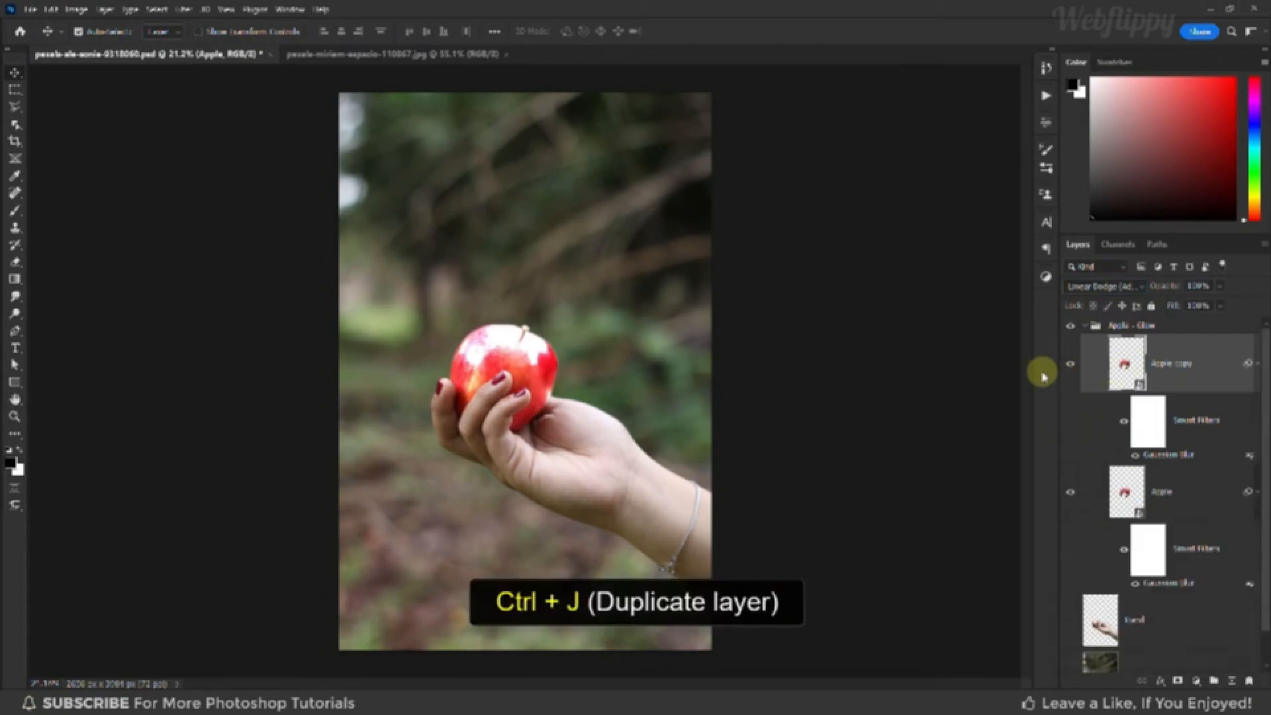
pyautogui.doubleClick(1158, 458)
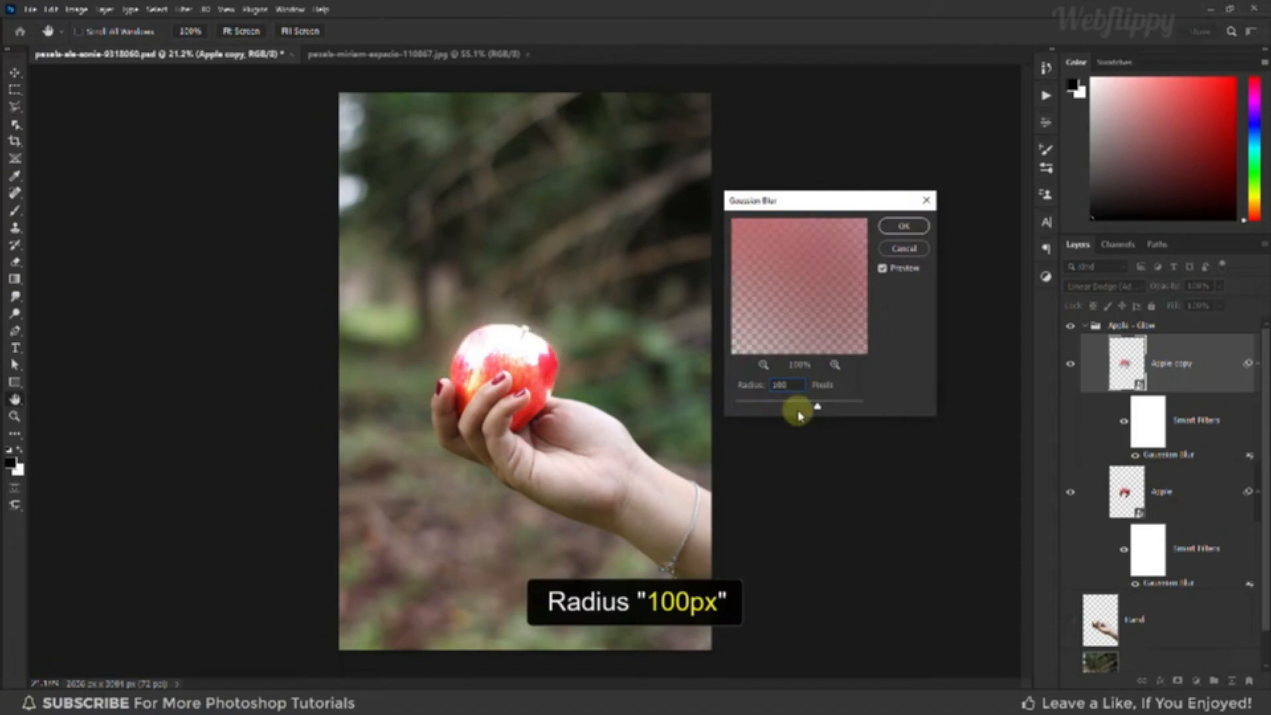
pyautogui.click(905, 227)
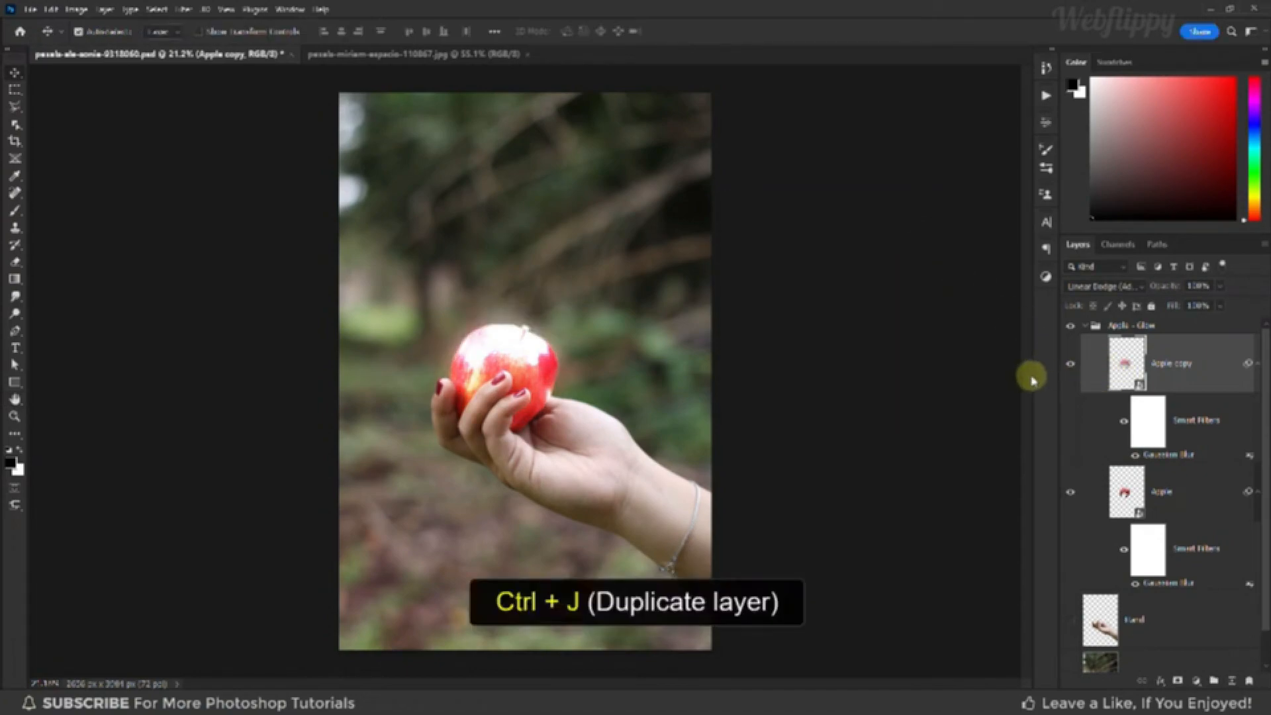
# Duplicate the 100-pixel blurred apple copy and set the new copy's Gaussian Blur radius to 250 pixels
pyautogui.hotkey('ctrl', 'j')
pyautogui.doubleClick(1162, 456)
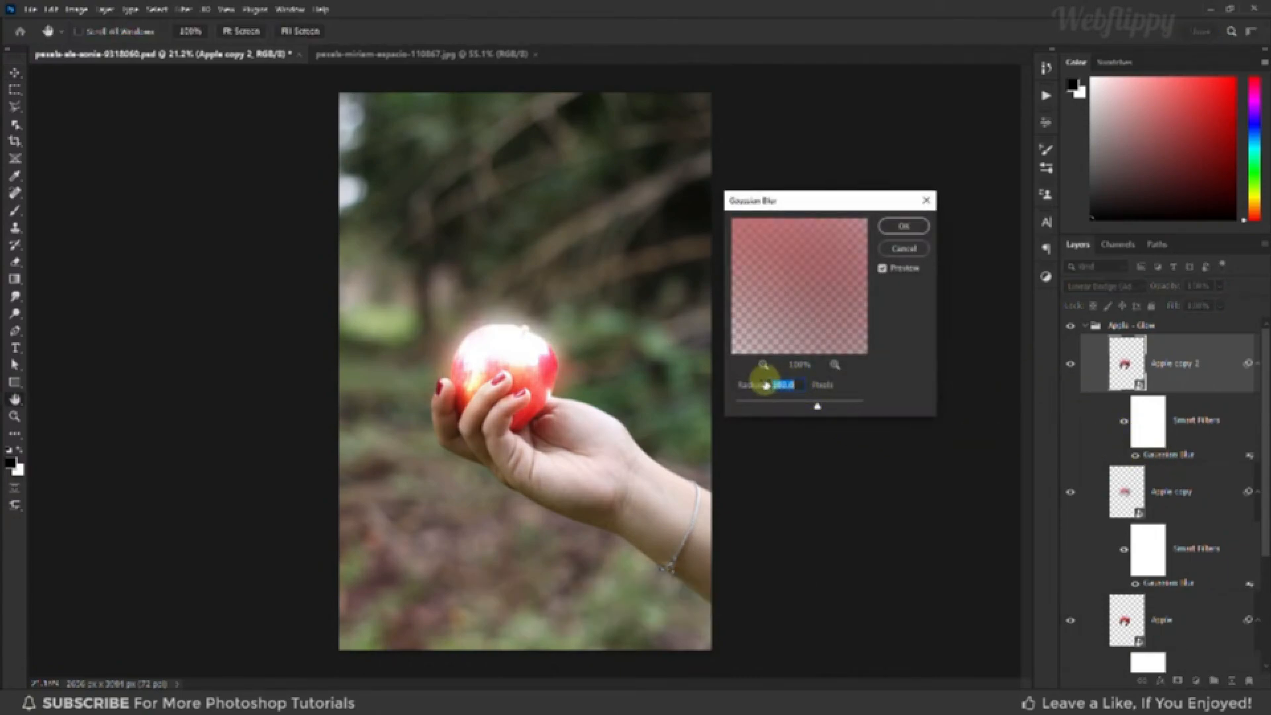
pyautogui.write('250')
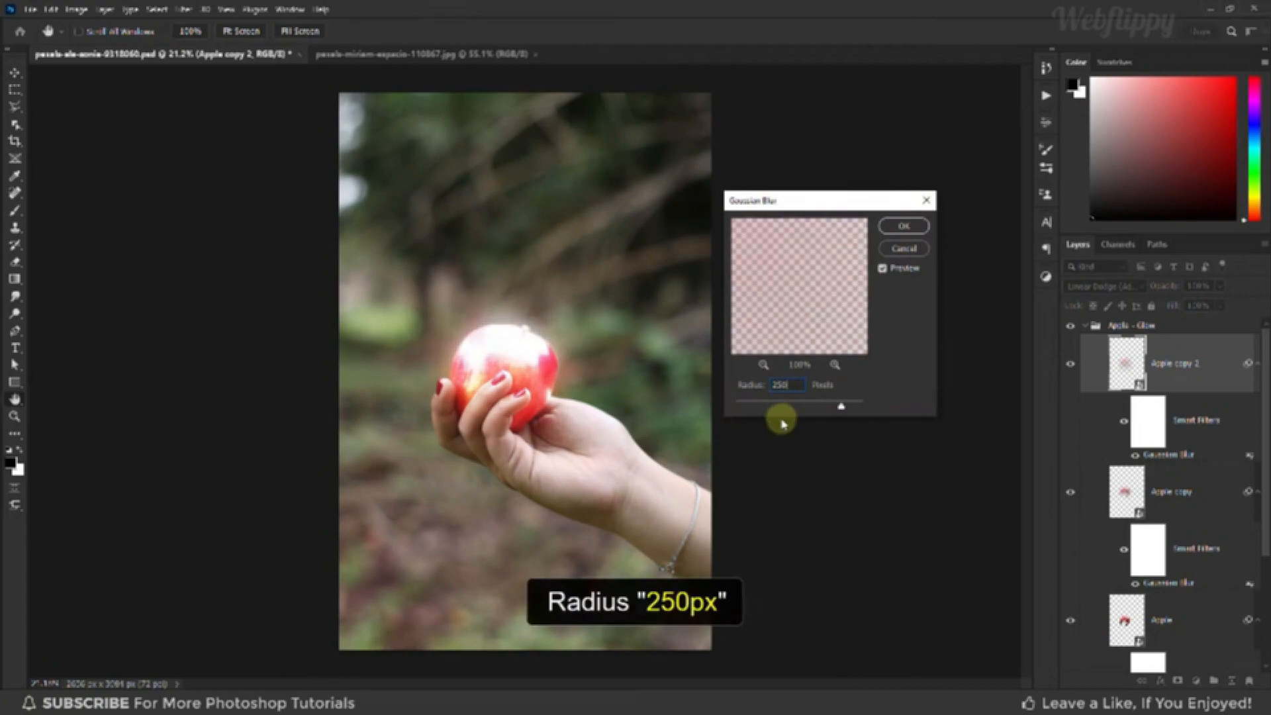
pyautogui.click(903, 226)
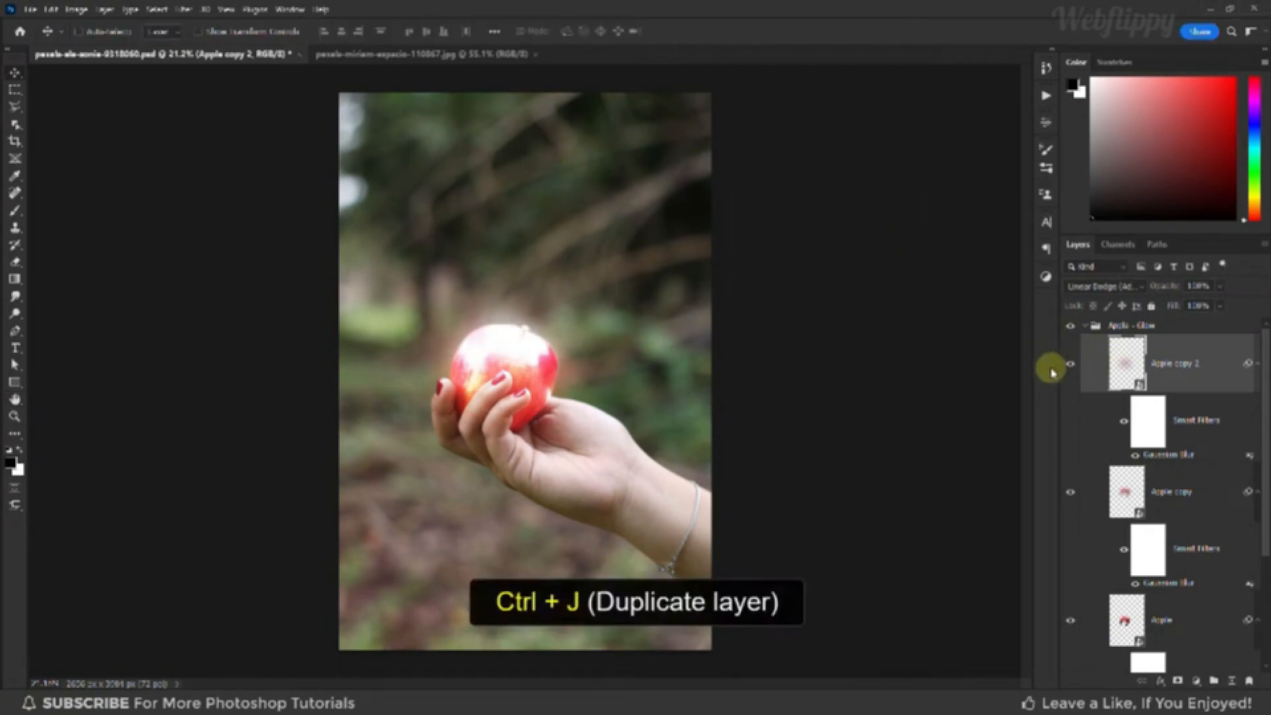
# Duplicate the 250-pixel blurred apple copy and set the new copy's Gaussian Blur radius to 550 pixels
pyautogui.hotkey('ctrl', 'j')
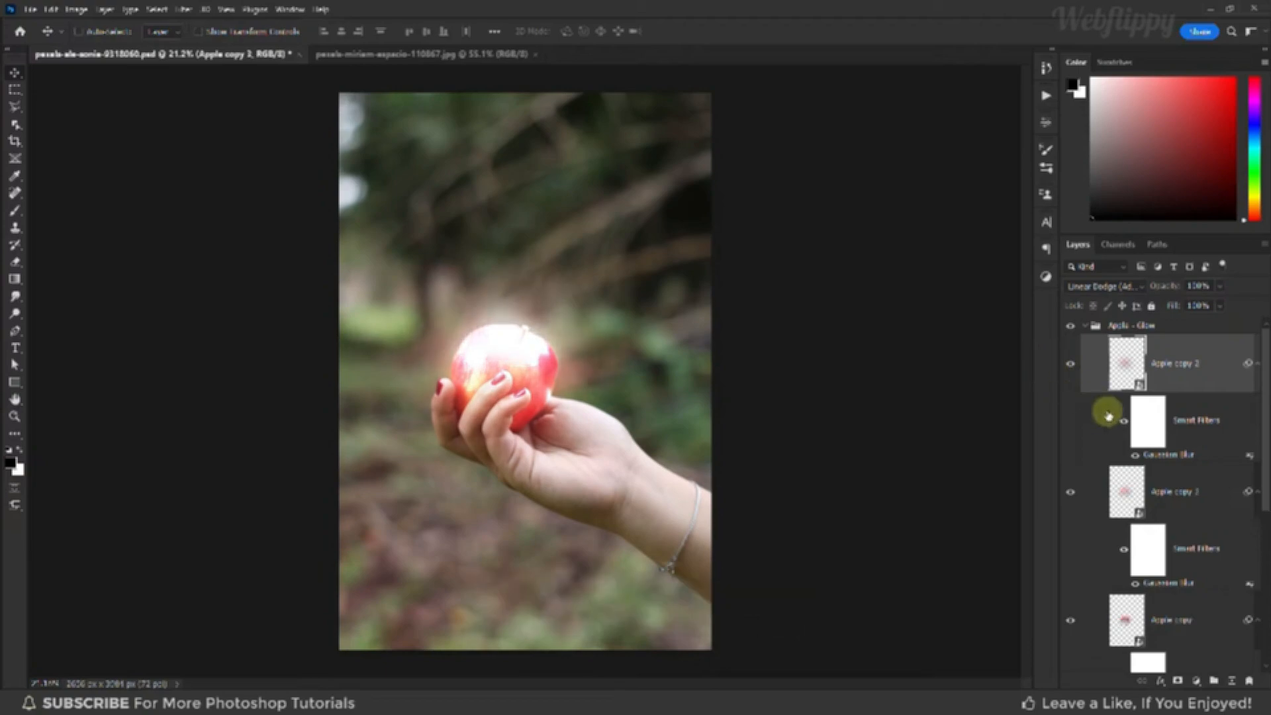
pyautogui.doubleClick(1159, 456)
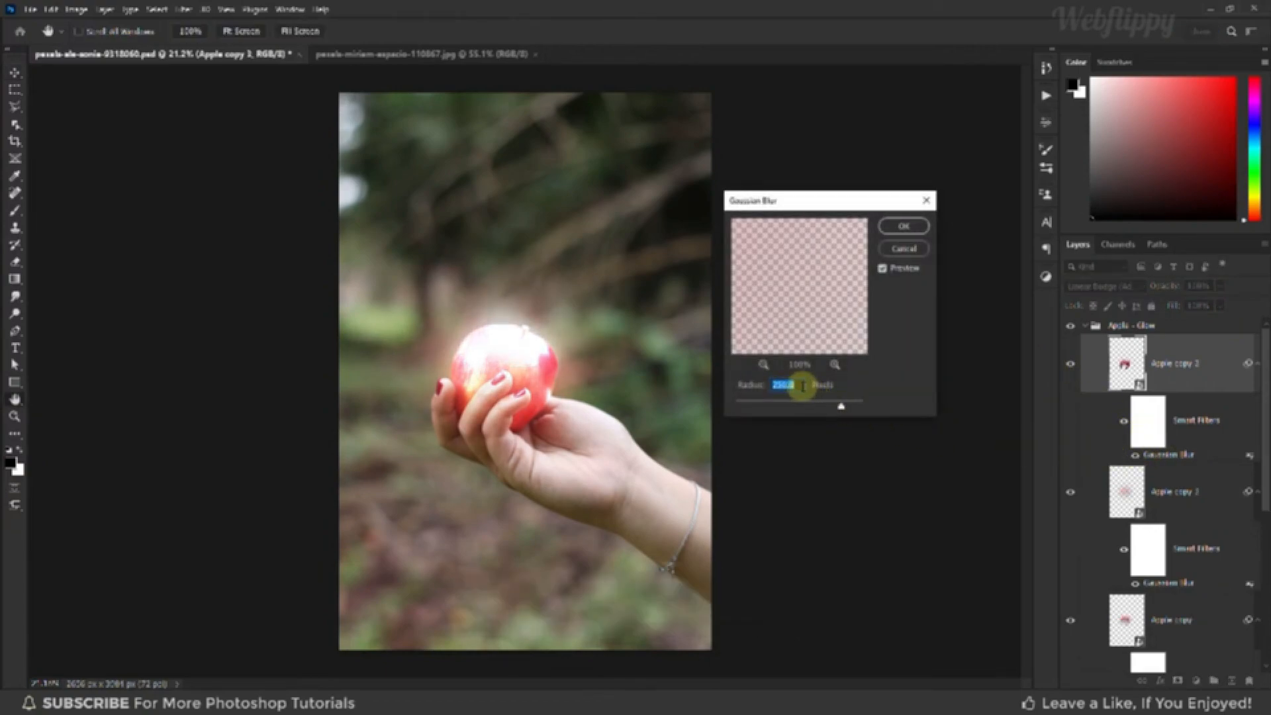
pyautogui.write('55')
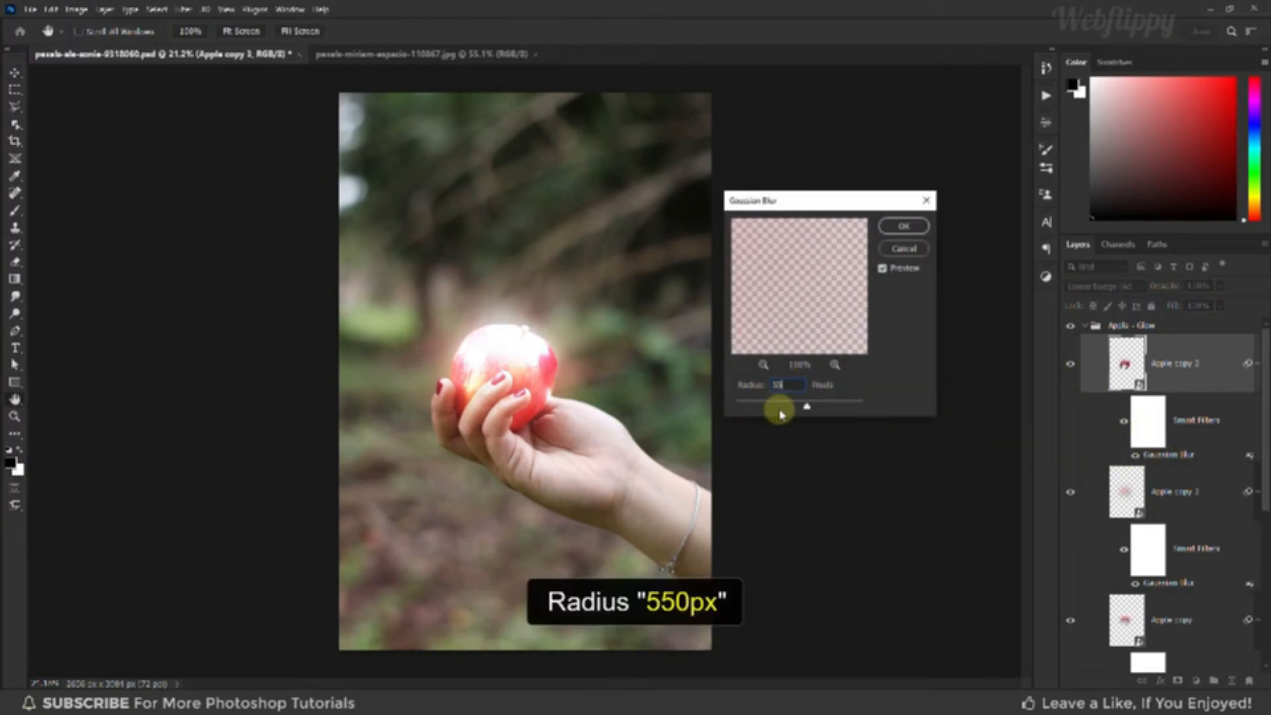
pyautogui.write('0')
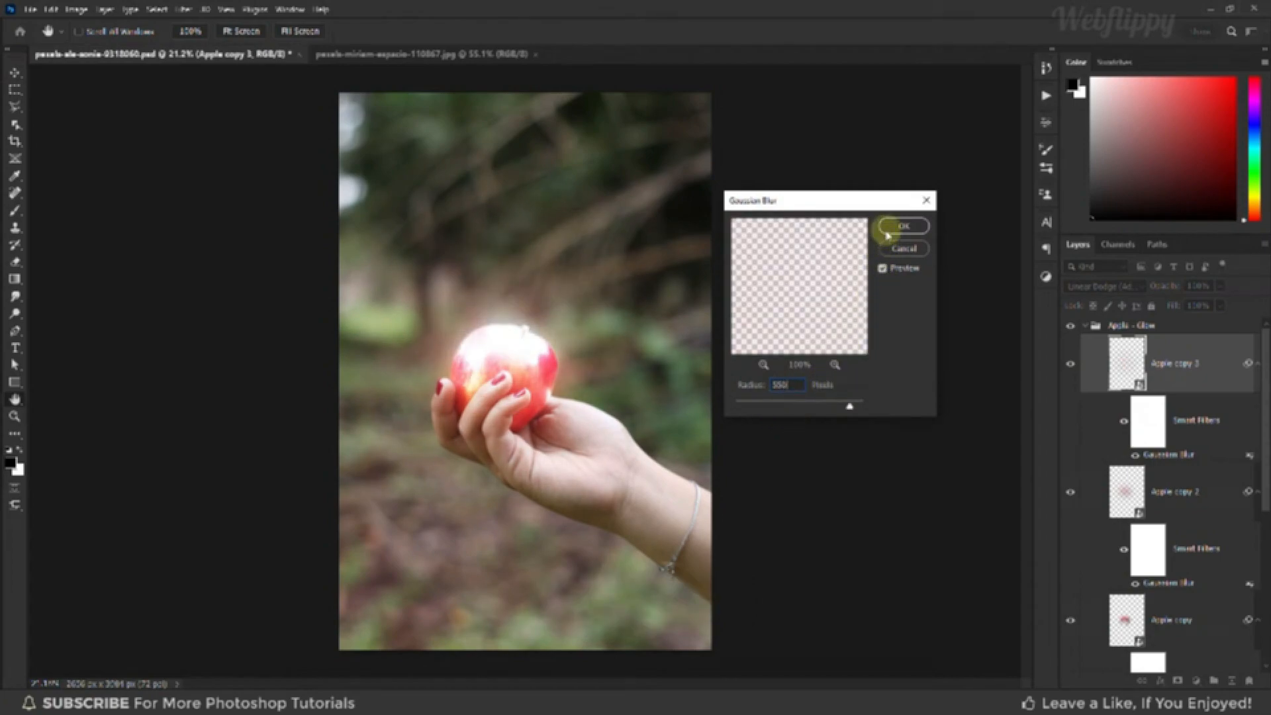
pyautogui.click(888, 229)
# Collapse the Apple - Glow group and compare the image with the group off and on
pyautogui.click(1085, 325)
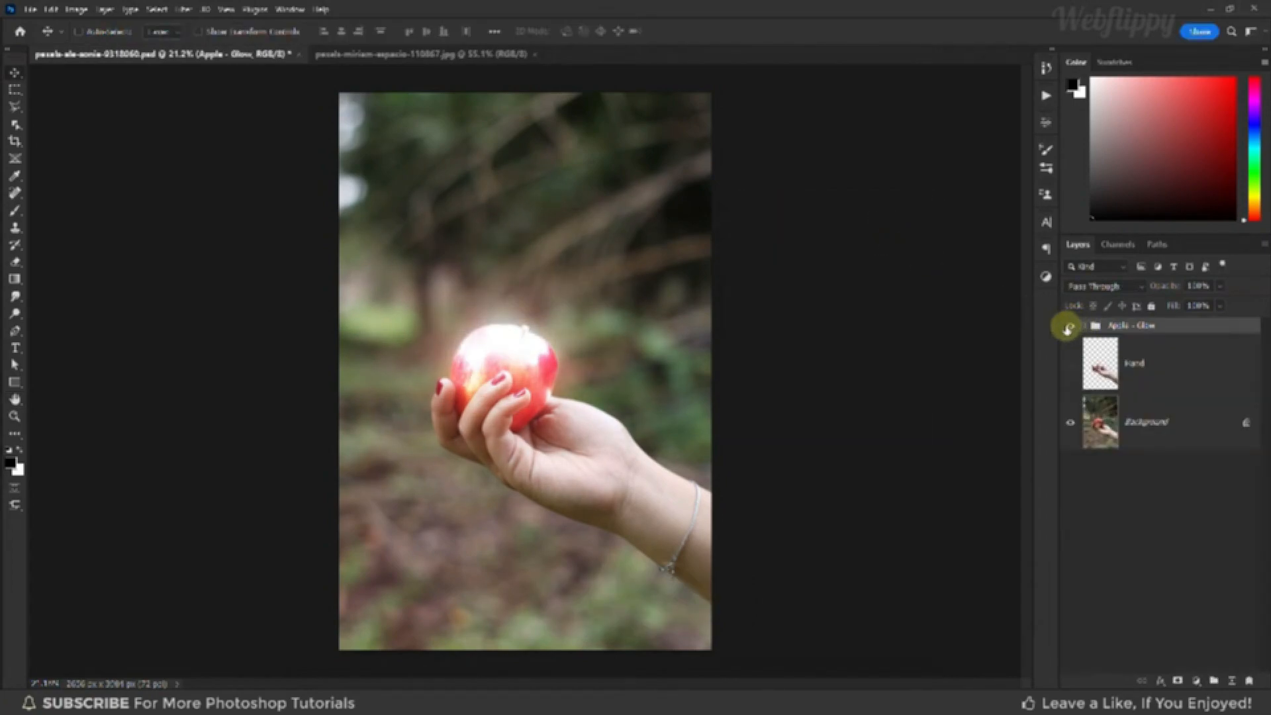
pyautogui.click(1069, 327)
pyautogui.click(1068, 327)
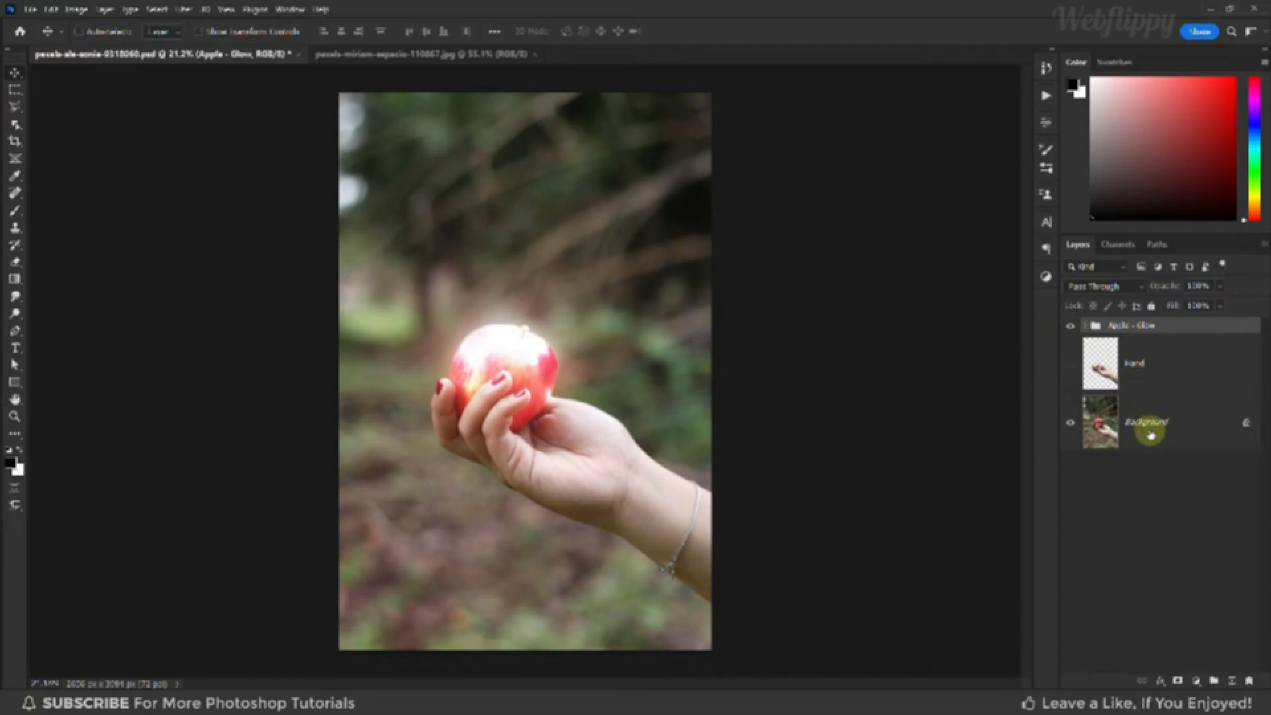
# Add a Color Lookup adjustment layer above the Background using the NightFromDay.CUBE 3D LUT
pyautogui.click(1150, 430)
pyautogui.click(1197, 681)
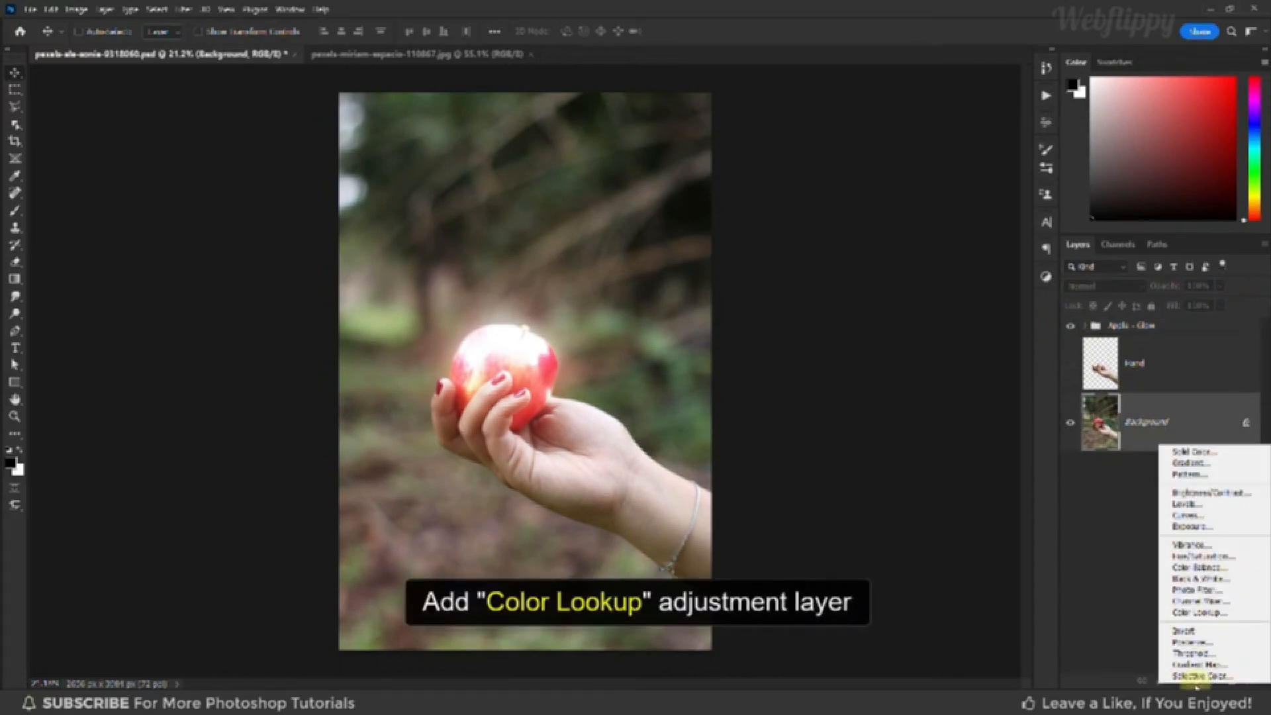
pyautogui.click(1205, 616)
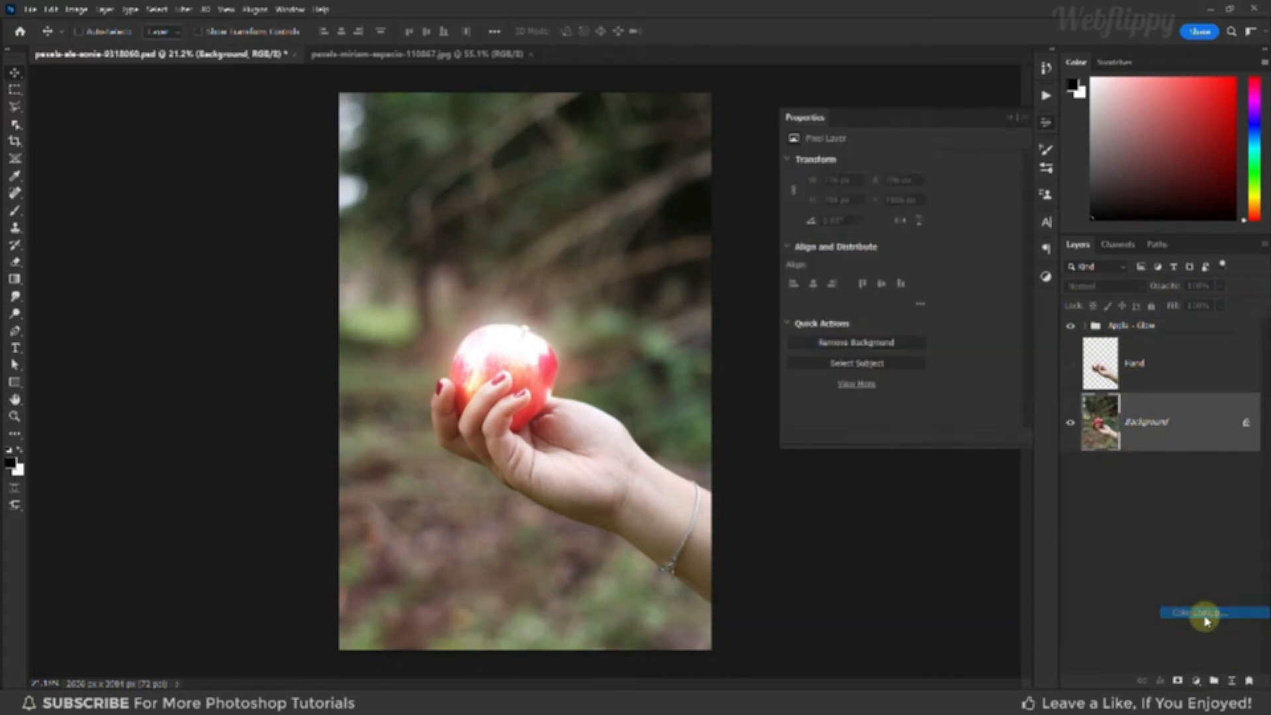
pyautogui.click(940, 164)
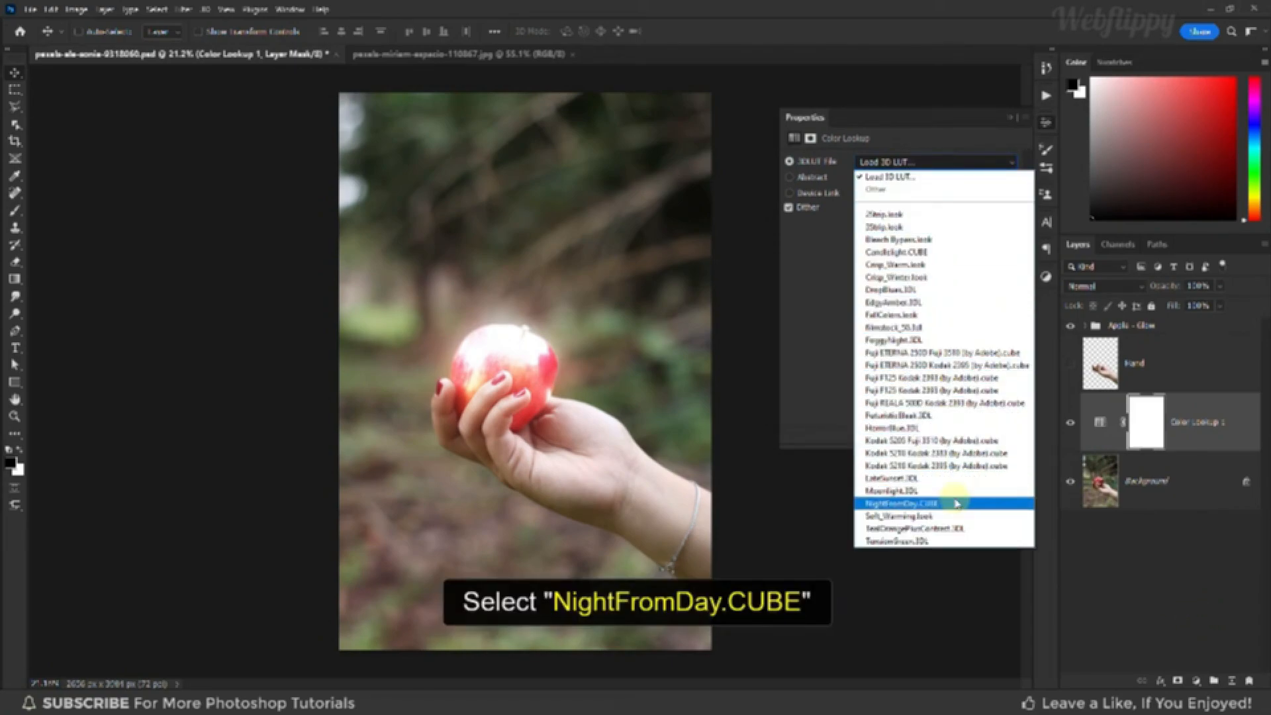
pyautogui.click(957, 504)
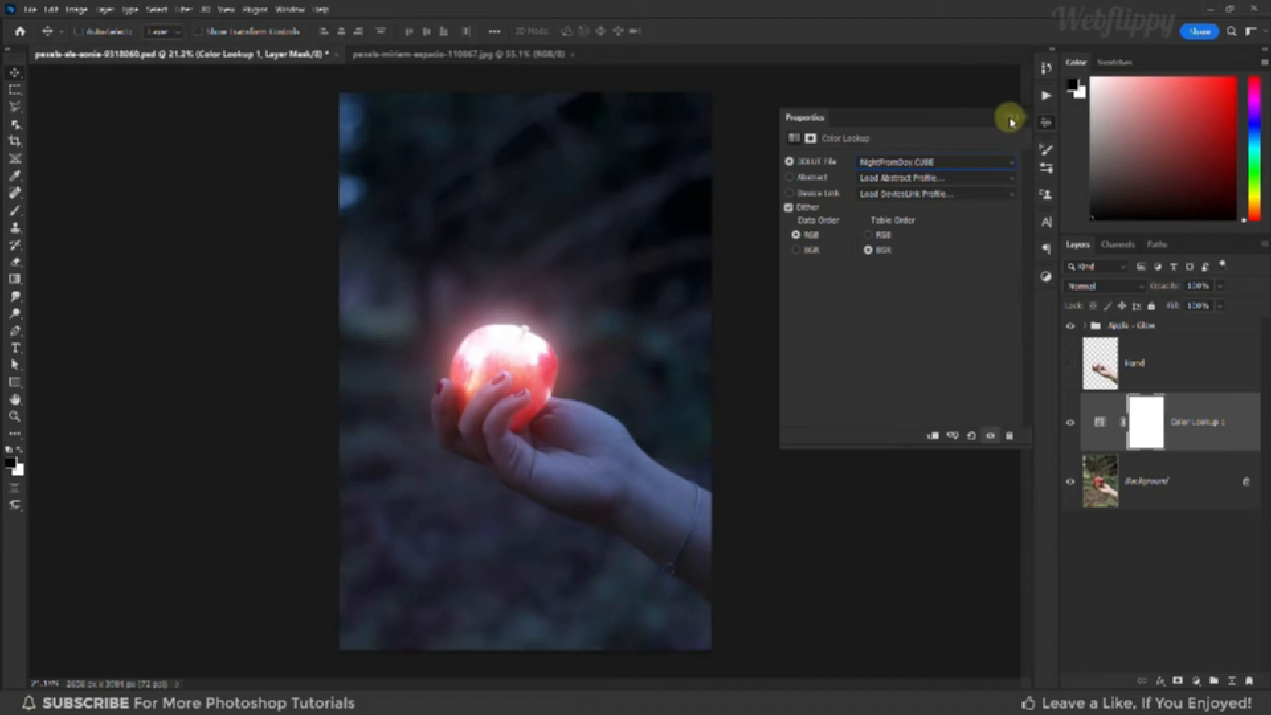
pyautogui.click(1008, 119)
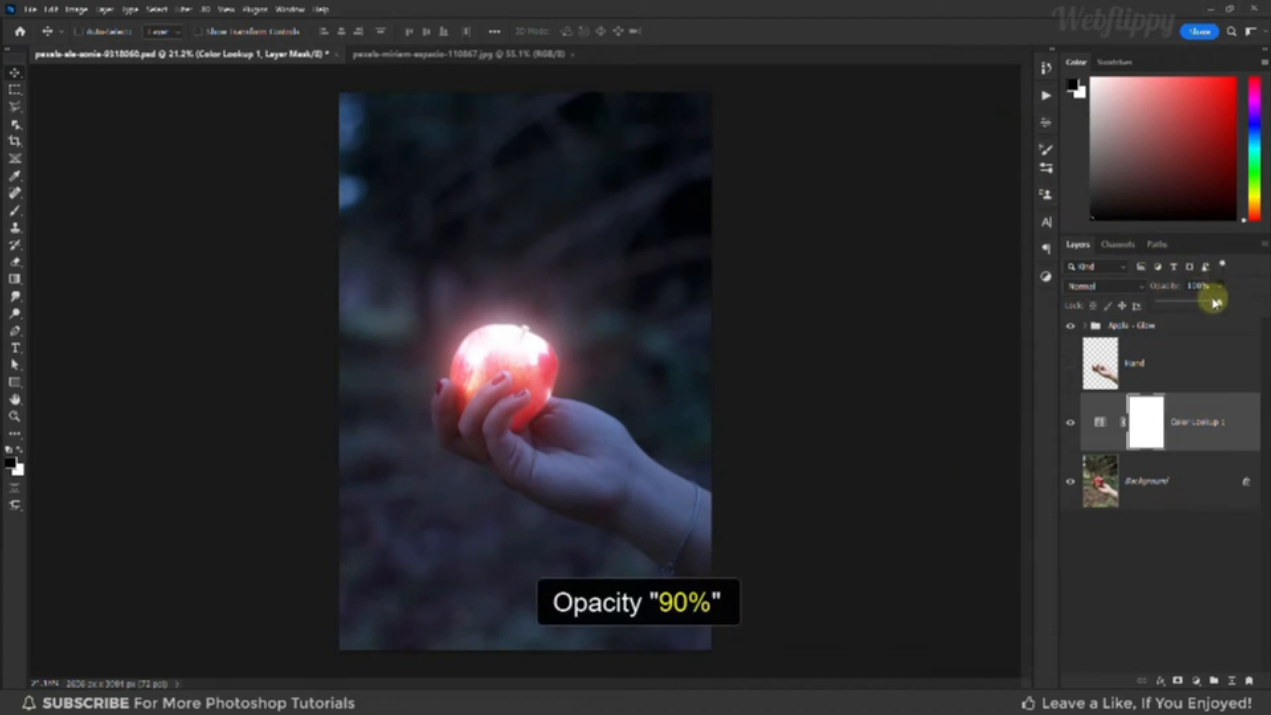
# Set the Color Lookup layer's opacity to 90% and compare the image with that layer off and on
pyautogui.moveTo(1216, 306); pyautogui.dragTo(1212, 306)
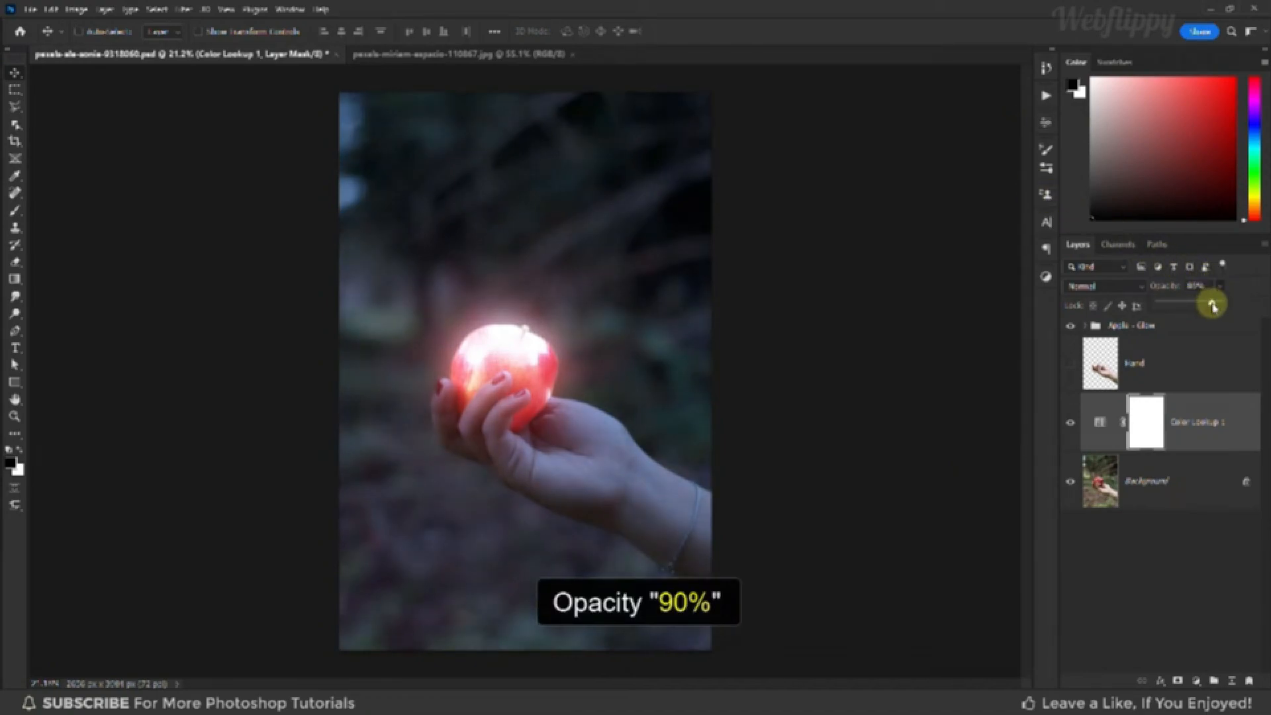
pyautogui.click(1069, 427)
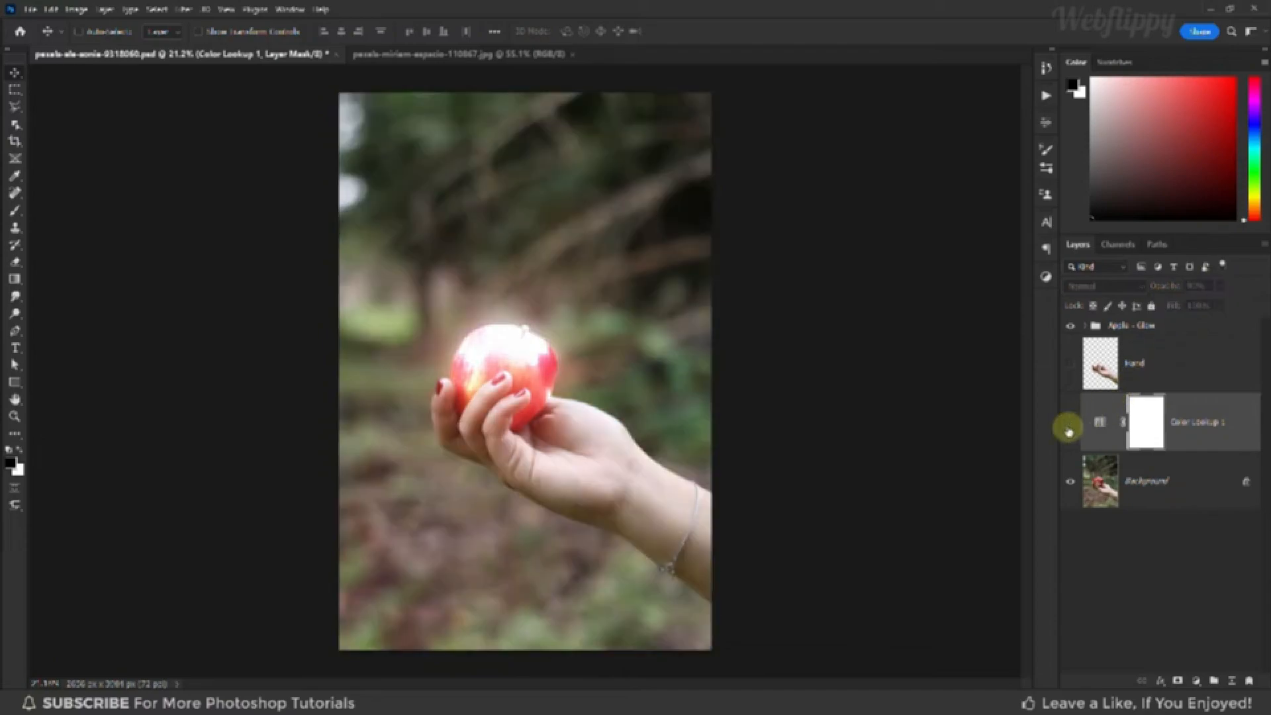
pyautogui.click(1070, 427)
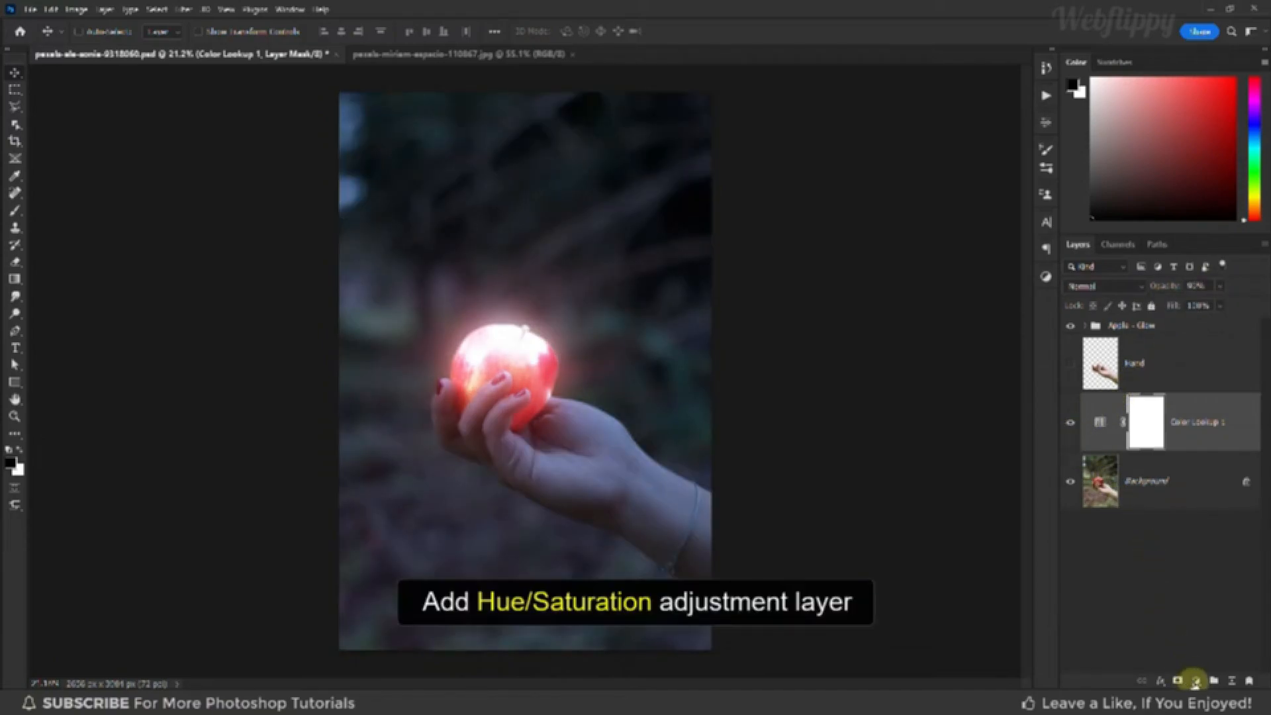
# Add a Hue/Saturation adjustment layer above the Color Lookup layer with Saturation set to -40
pyautogui.click(1196, 682)
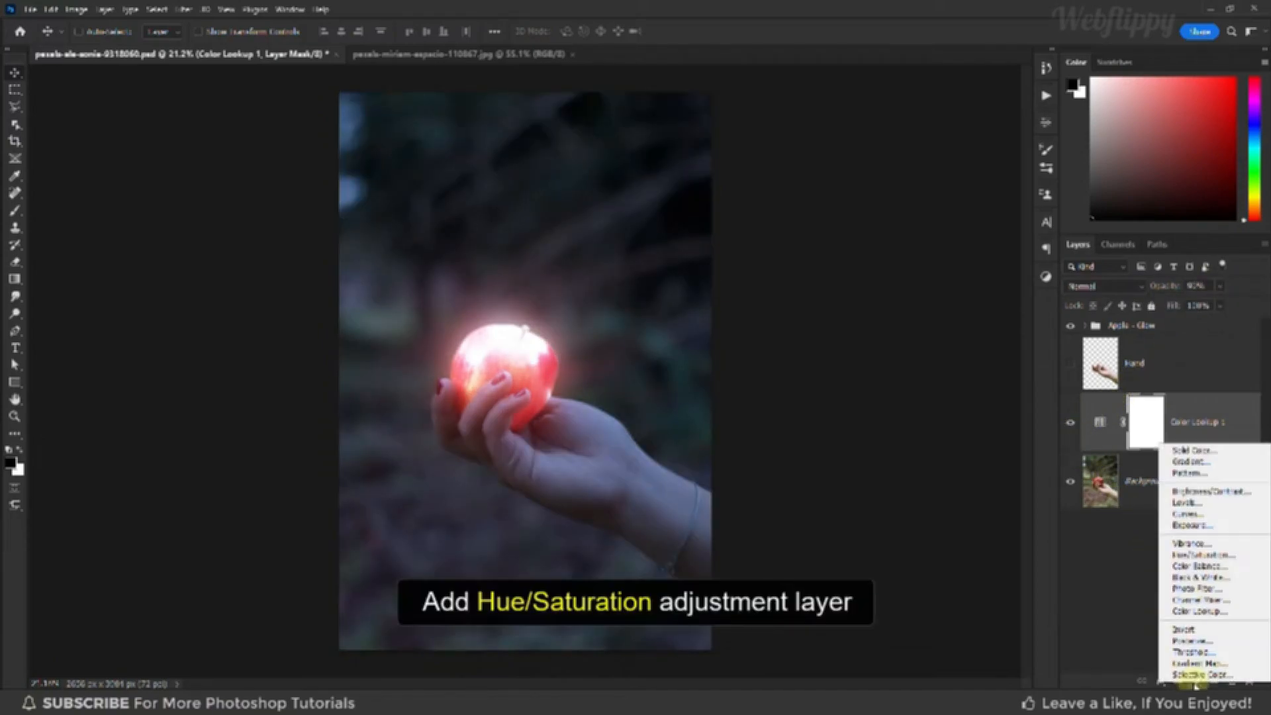
pyautogui.click(1207, 557)
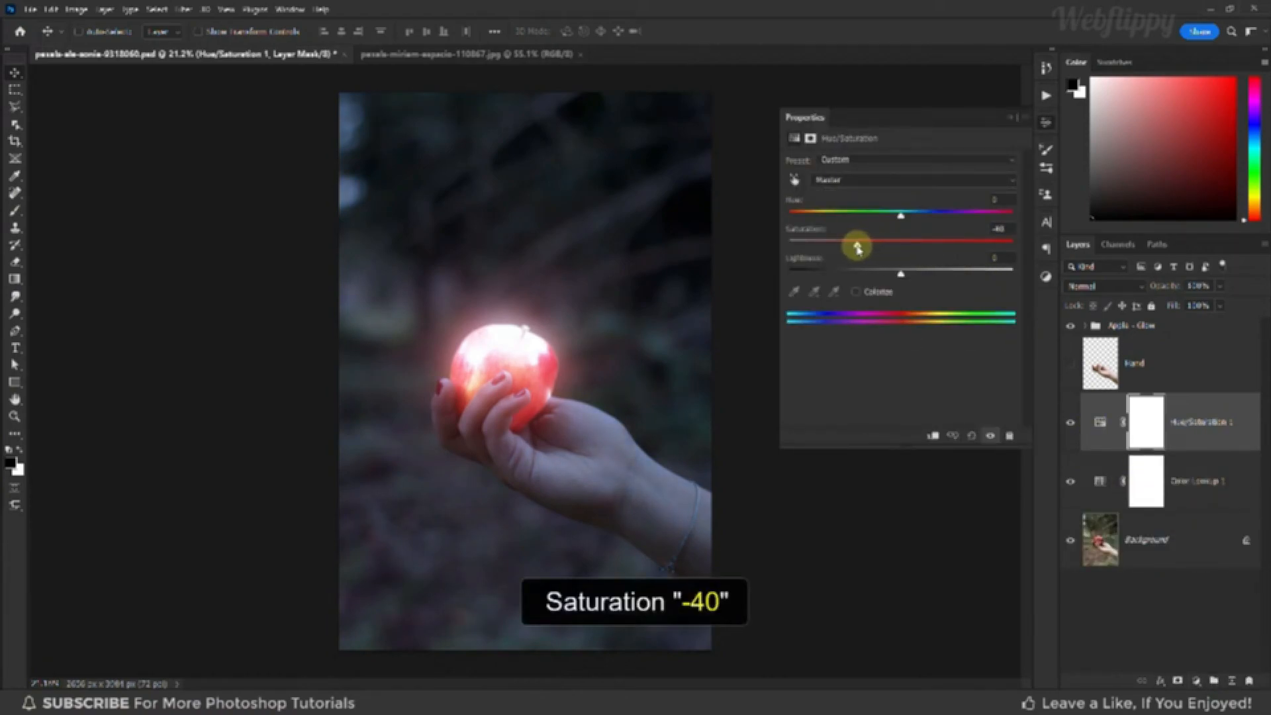
pyautogui.click(1008, 123)
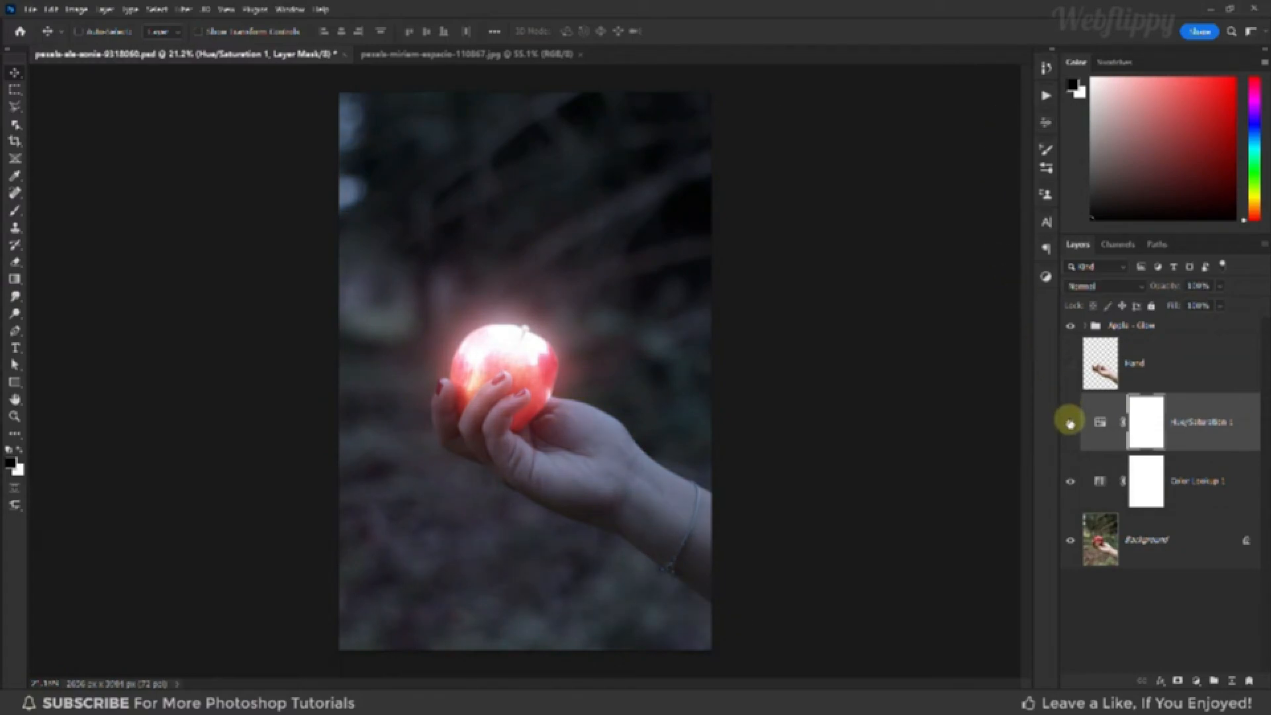
# Add a Brightness/Contrast adjustment layer above the Hue/Saturation layer with Contrast set to 70
pyautogui.click(1197, 682)
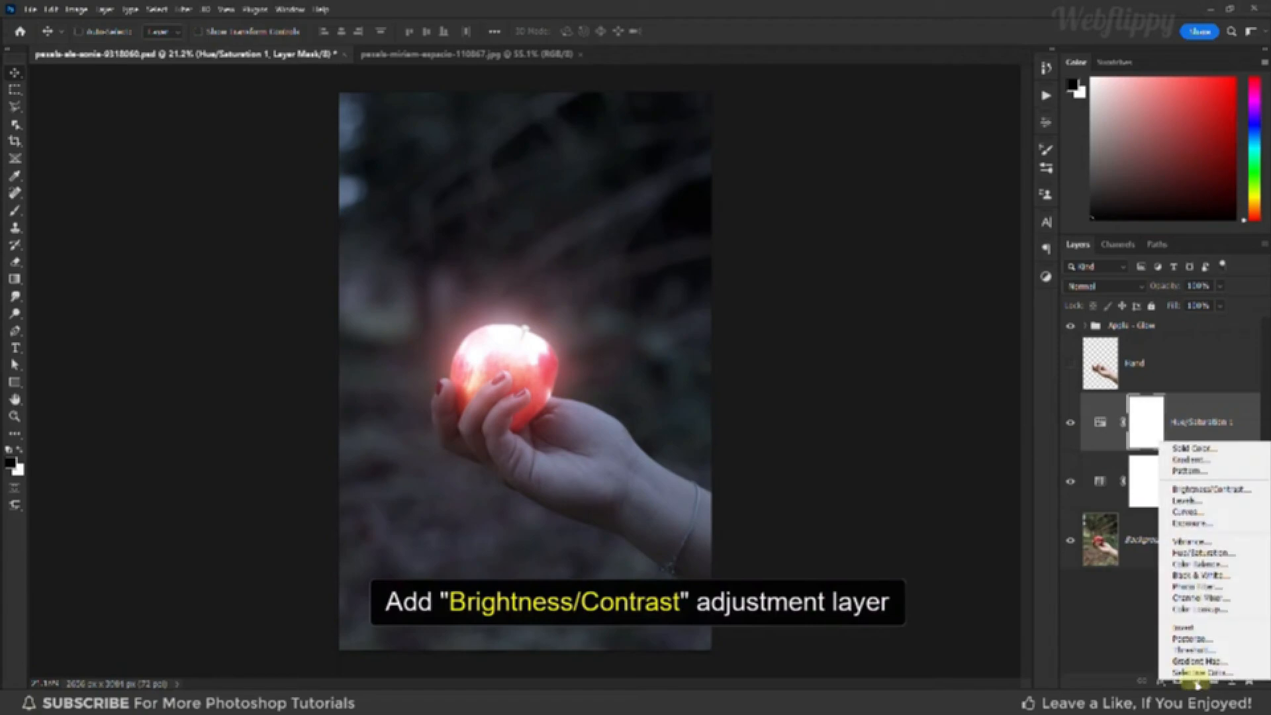
pyautogui.click(1233, 496)
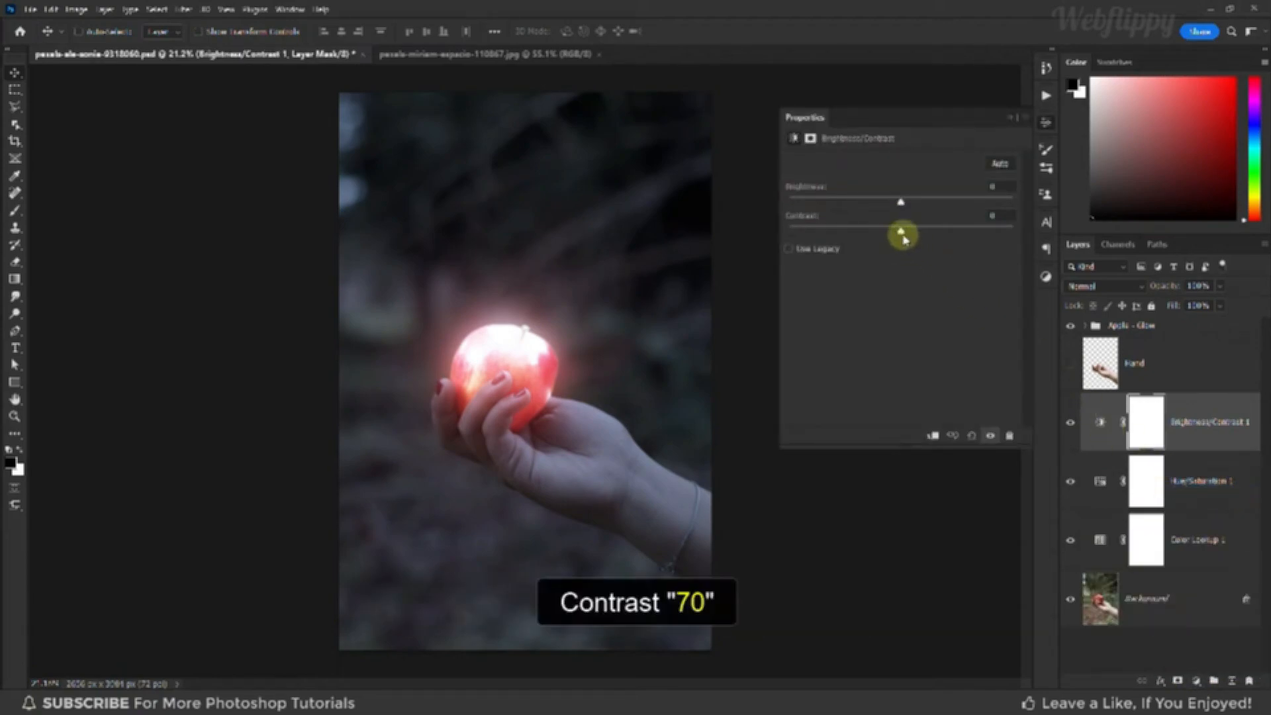
pyautogui.moveTo(902, 233); pyautogui.dragTo(993, 231)
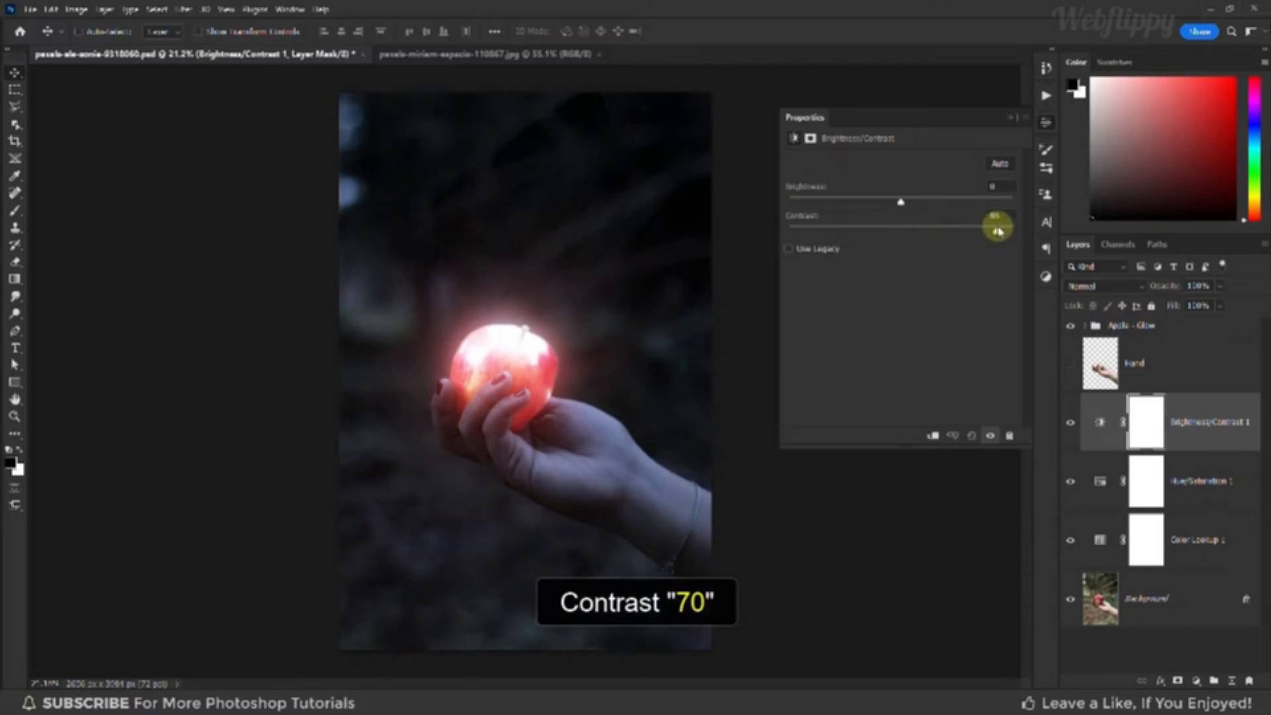
pyautogui.click(1009, 120)
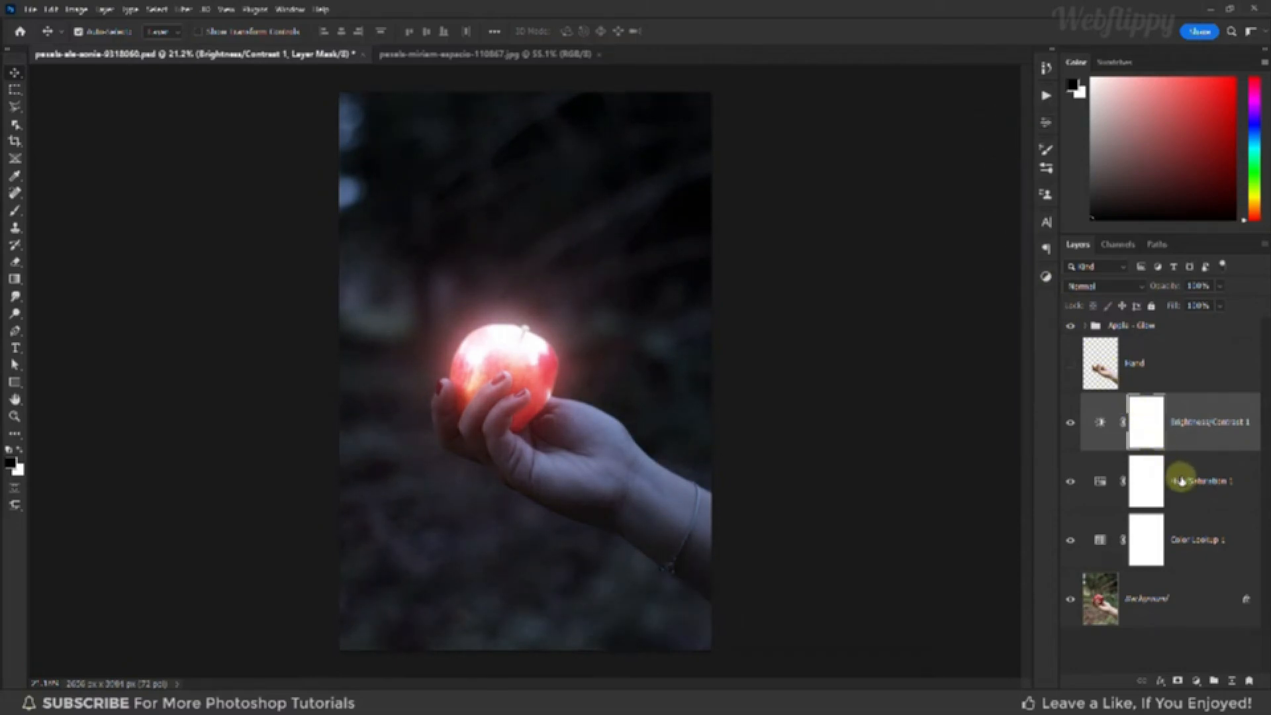
# Group the Brightness/Contrast, Hue/Saturation and Color Lookup layers and name the group Night - Effect
pyautogui.keyDown('shift'); pyautogui.click(1182, 481); pyautogui.keyUp('shift')
pyautogui.keyDown('shift'); pyautogui.click(1187, 530); pyautogui.keyUp('shift')
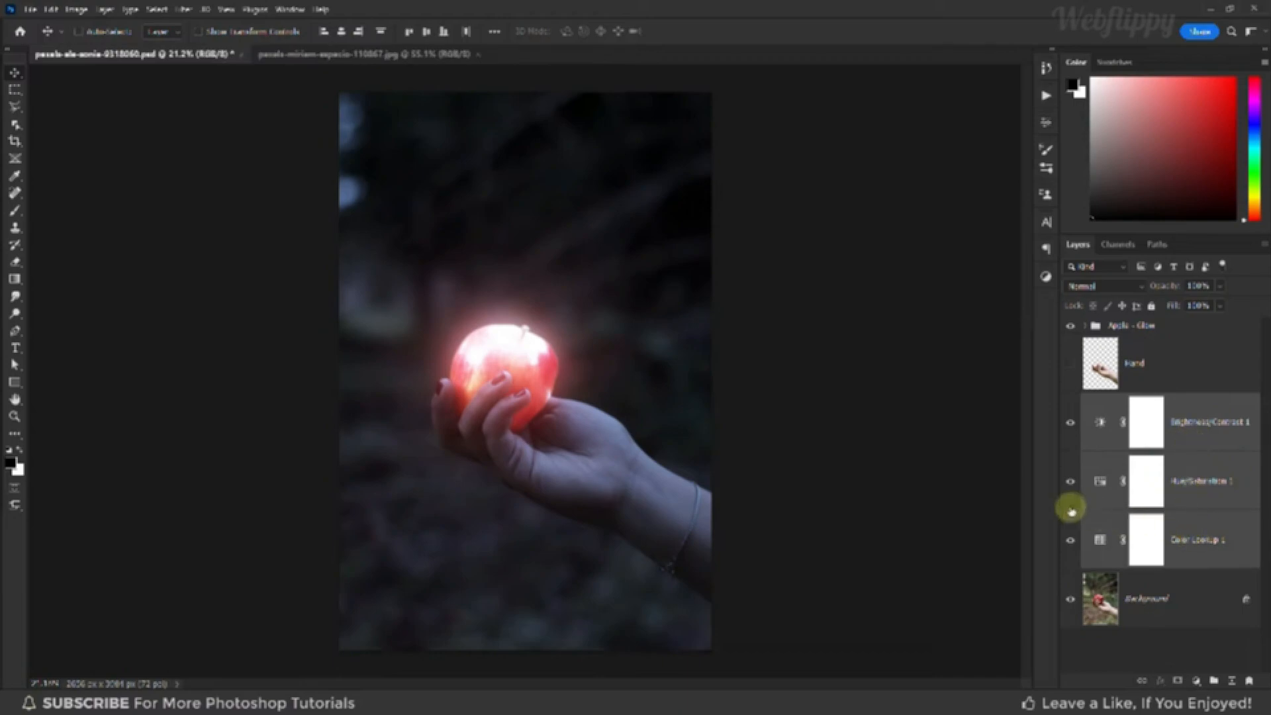
pyautogui.hotkey('ctrl', 'g')
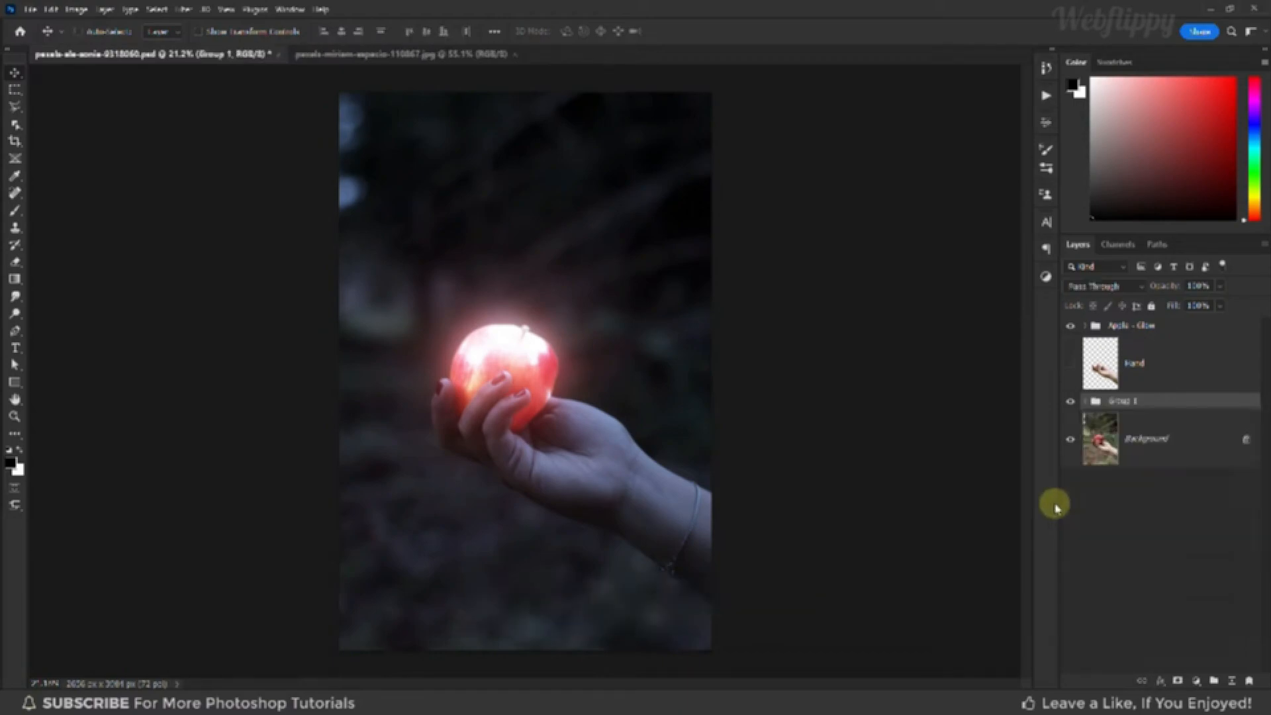
pyautogui.doubleClick(1119, 402)
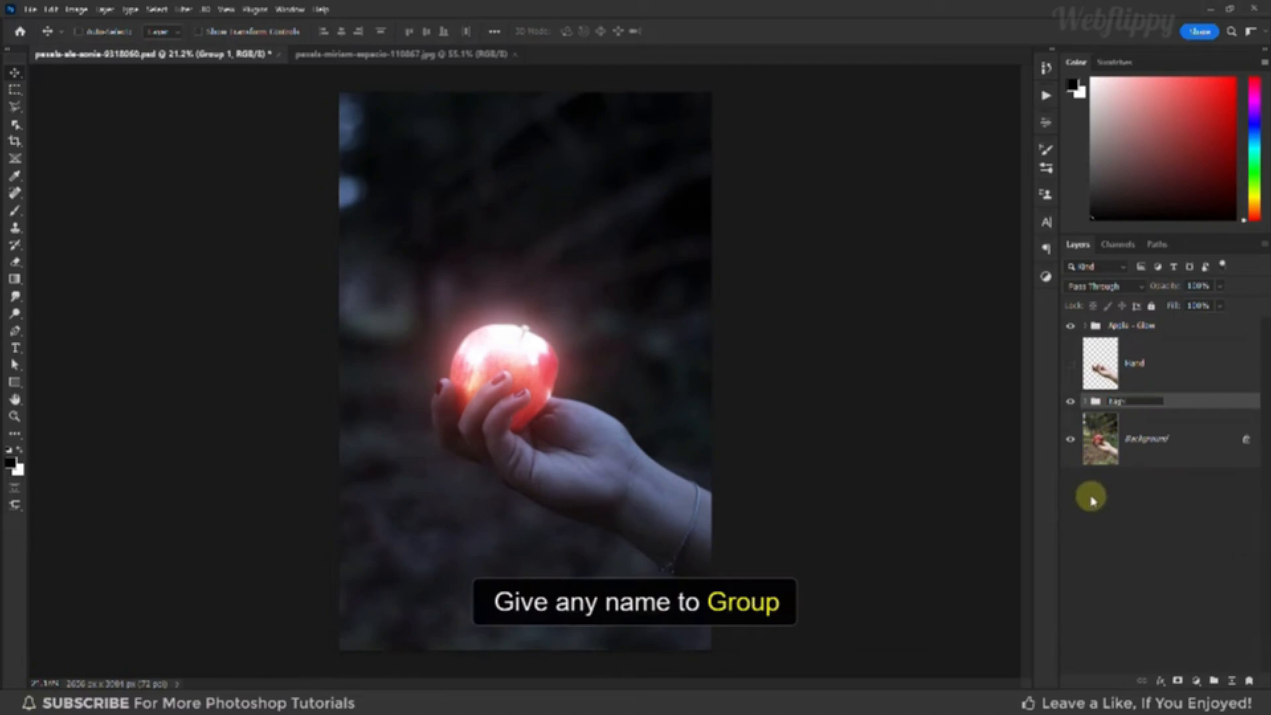
pyautogui.press('Return')
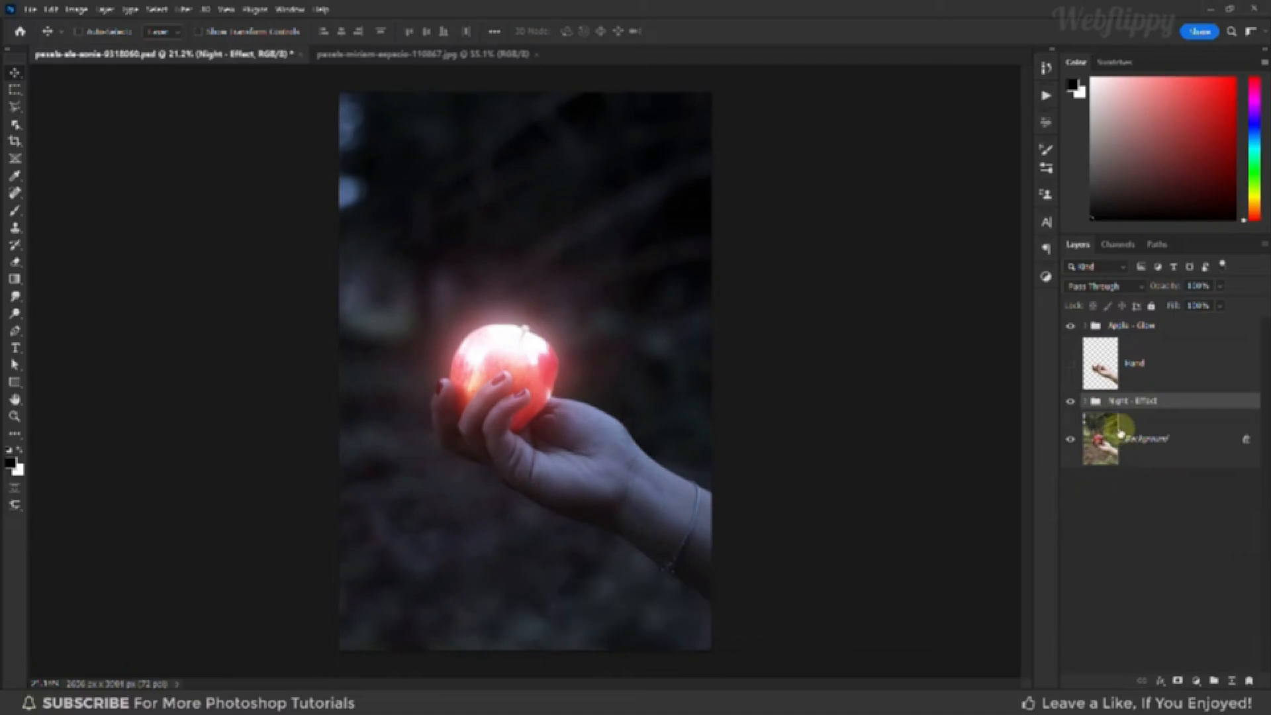
# Move the Night - Effect group above the Hand layer and add a layer mask to the group
pyautogui.moveTo(1135, 400); pyautogui.dragTo(1134, 342)
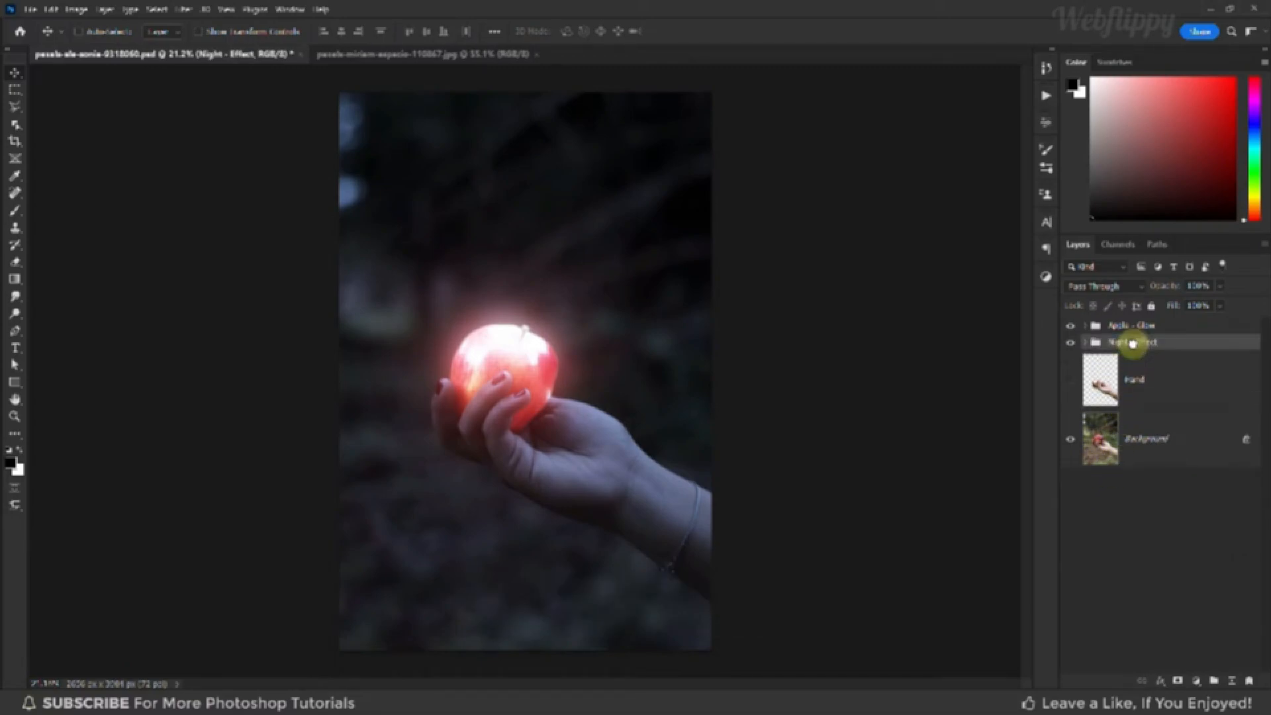
pyautogui.click(1178, 681)
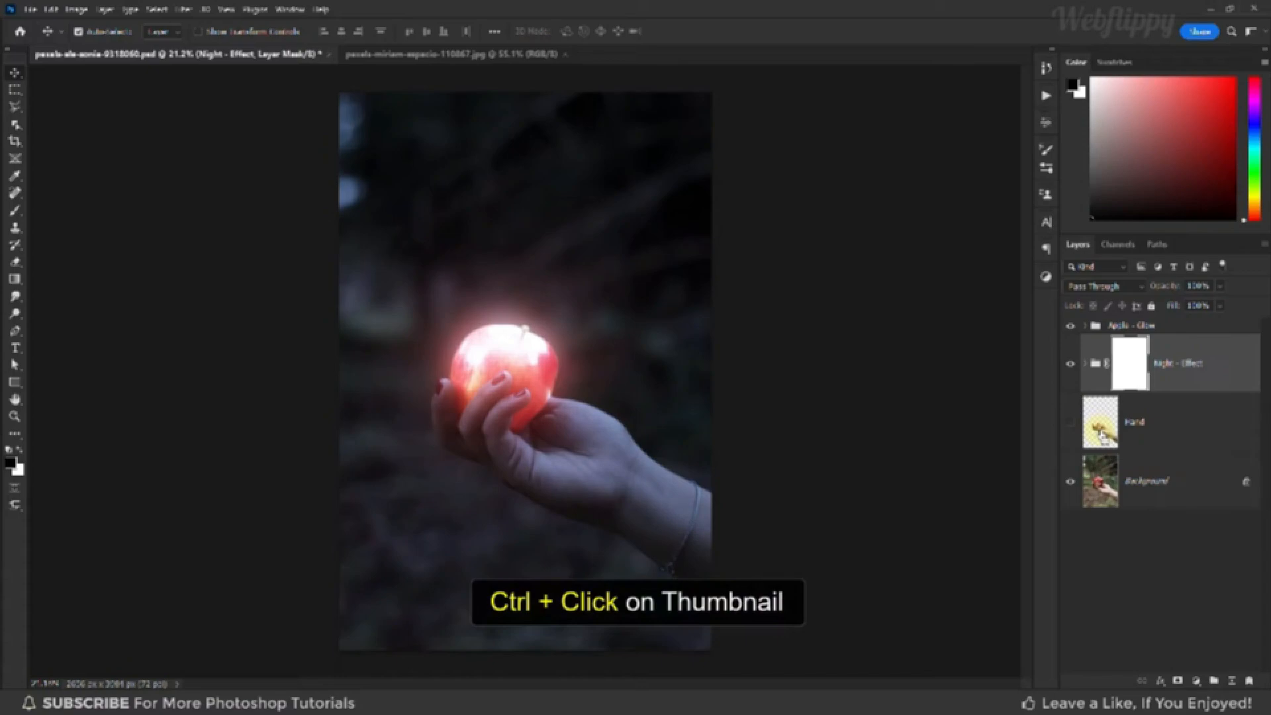
# Load the Hand layer's outline as a selection and set up a Soft Round brush with 100% opacity and 10% flow
pyautogui.keyDown('ctrl'); pyautogui.click(1102, 437); pyautogui.keyUp('ctrl')
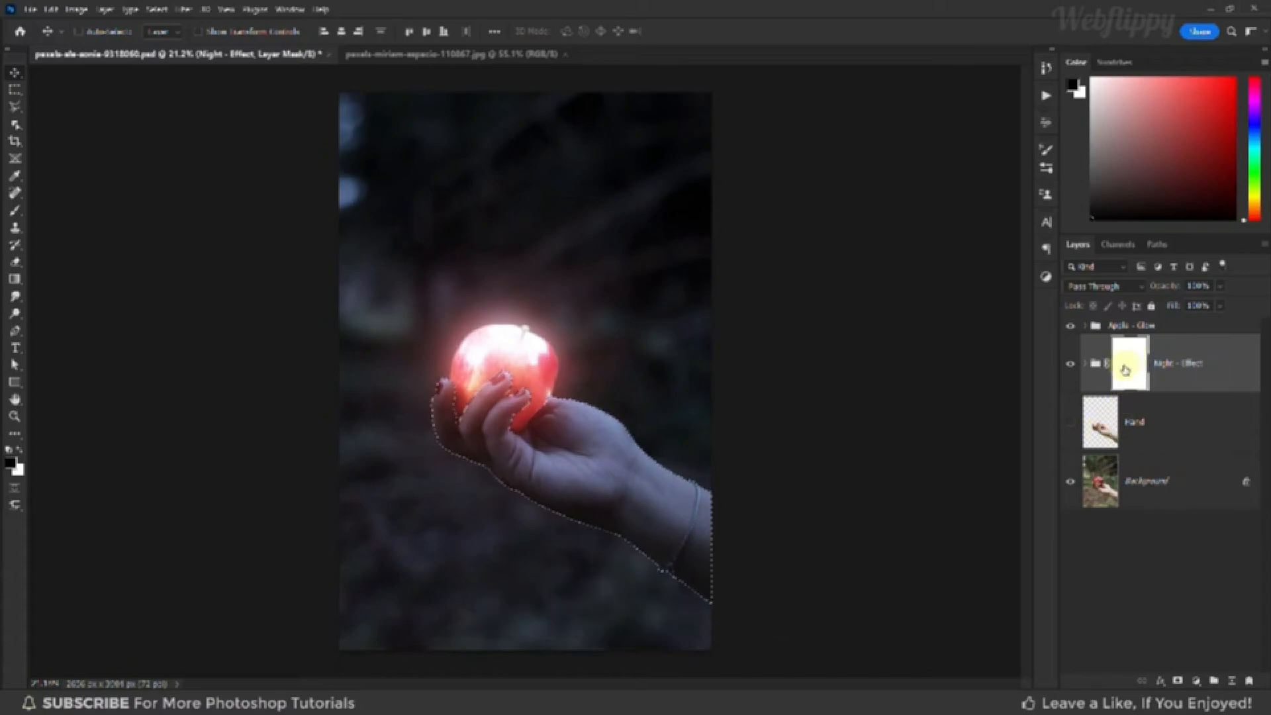
pyautogui.moveTo(14, 211); pyautogui.dragTo(53, 215)
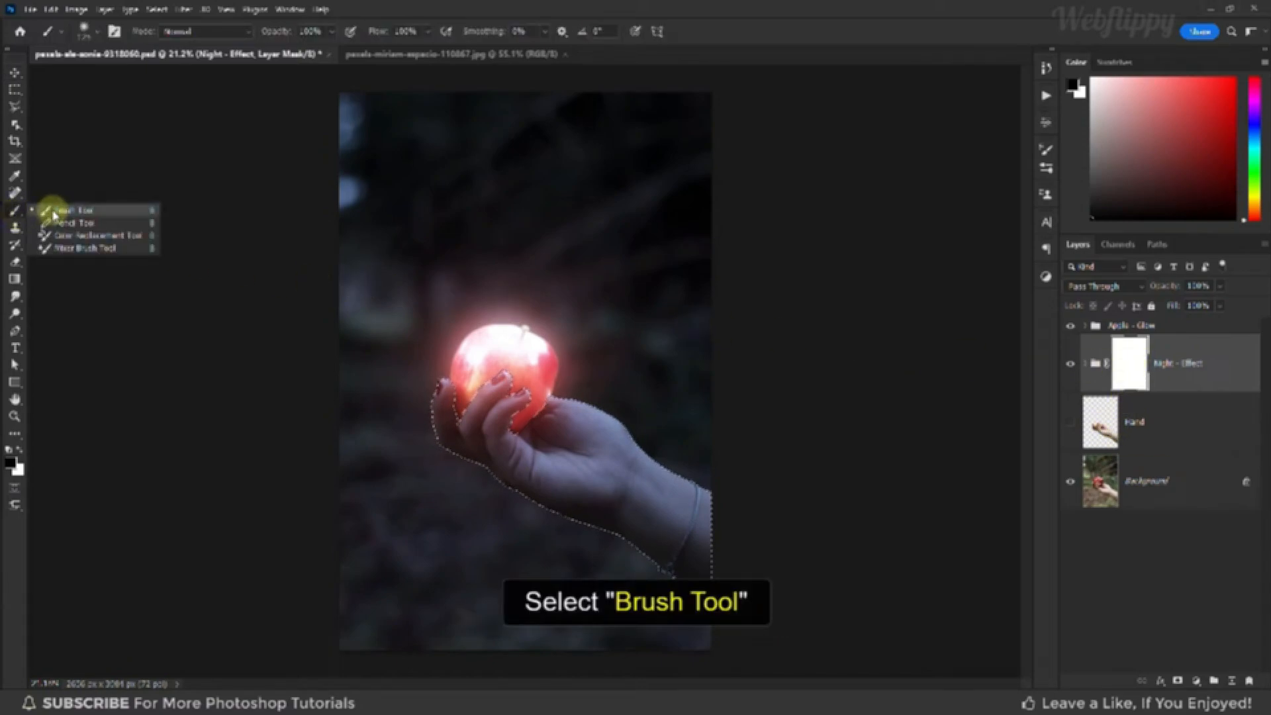
pyautogui.click(53, 215)
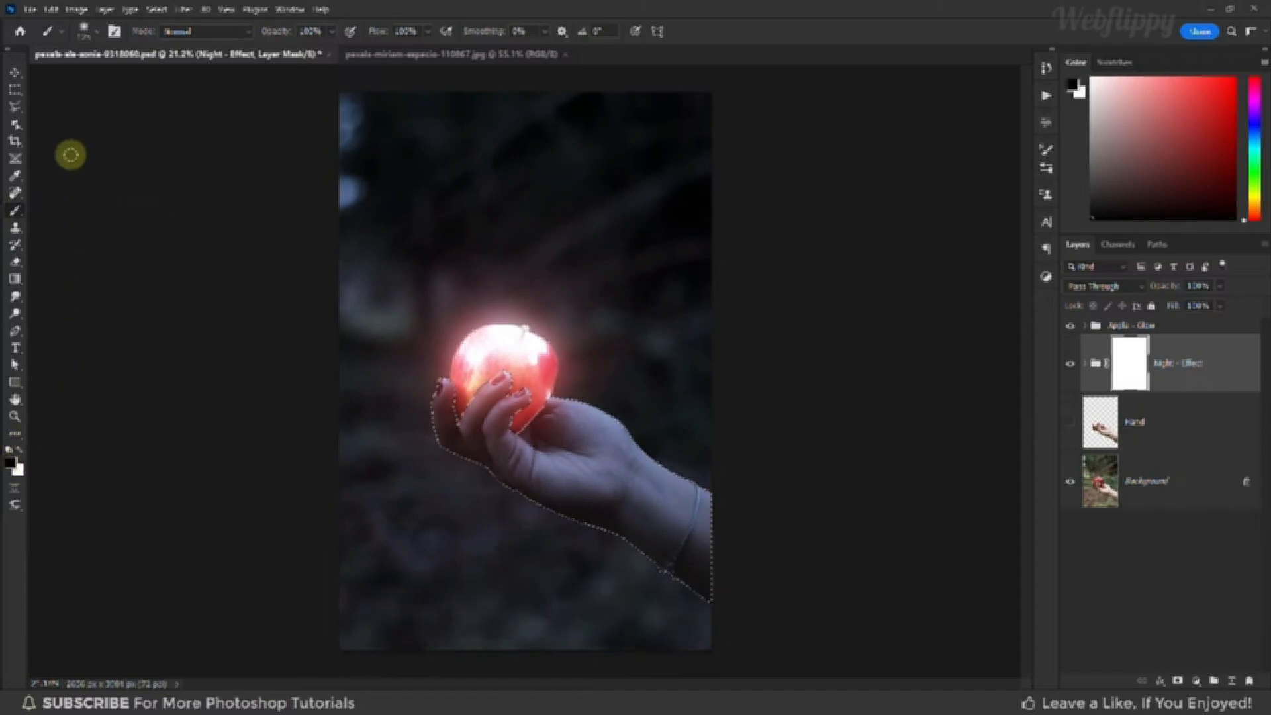
pyautogui.click(90, 32)
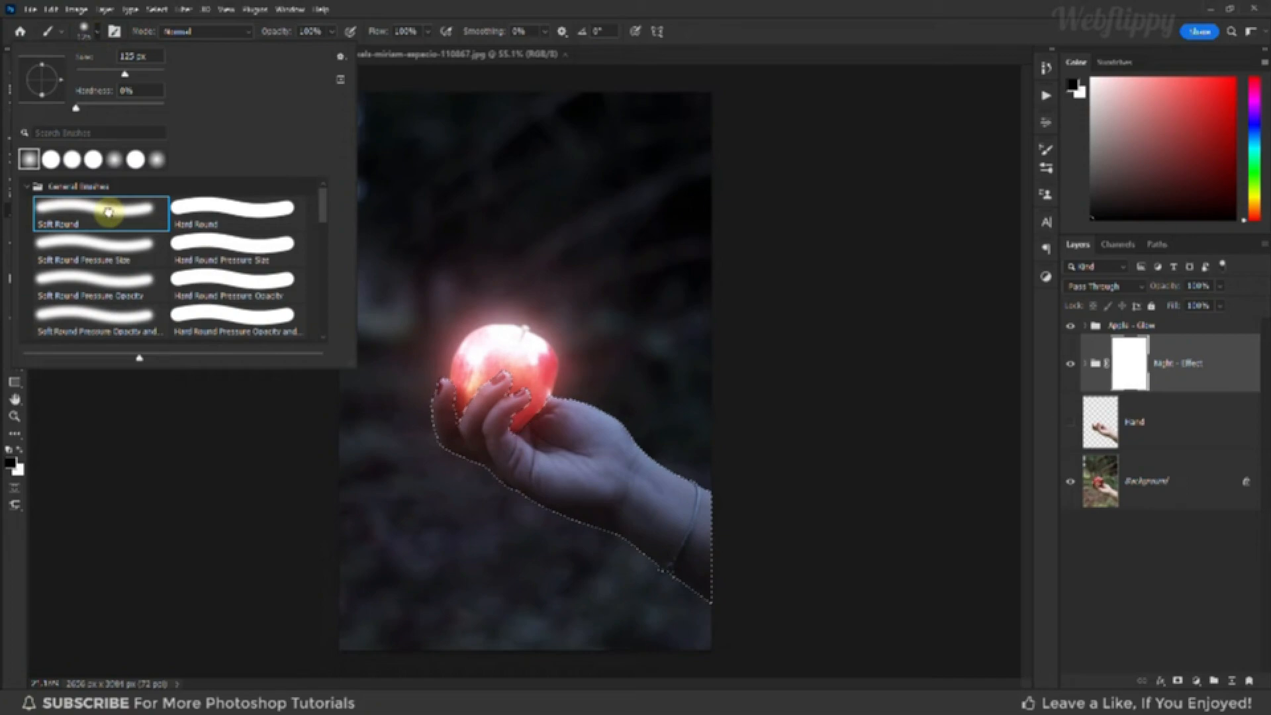
pyautogui.click(99, 42)
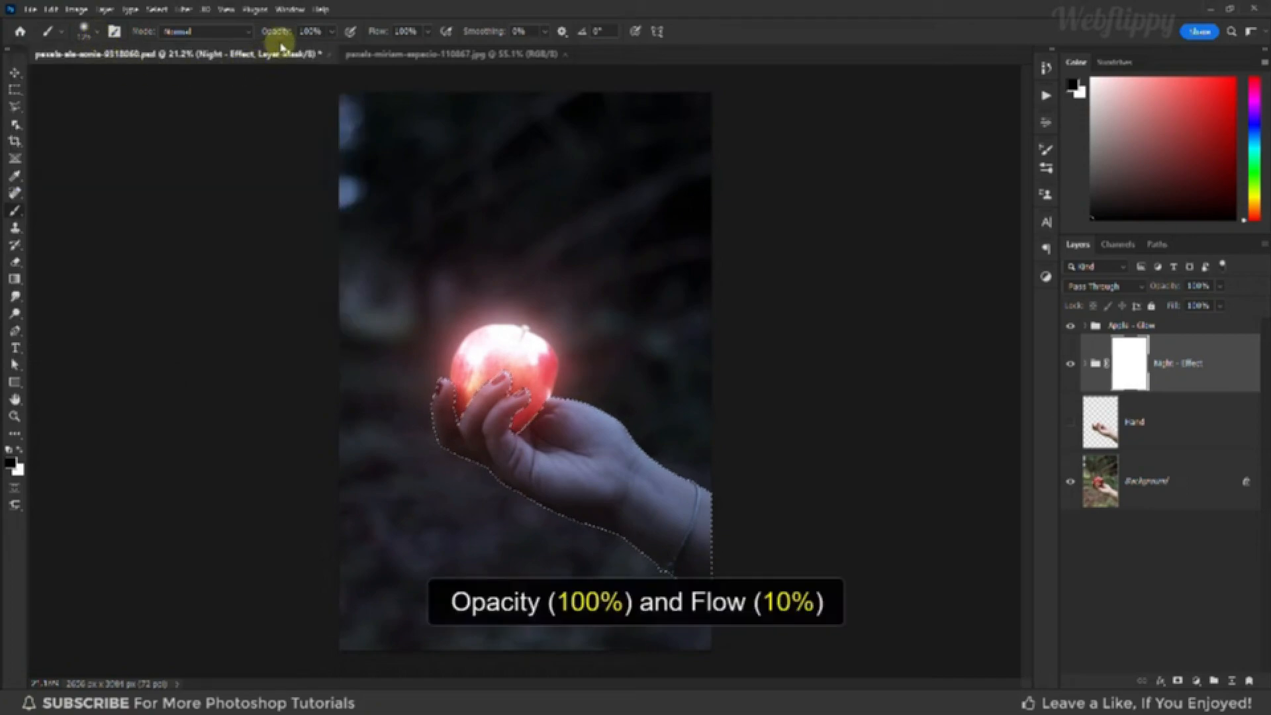
pyautogui.moveTo(417, 31); pyautogui.dragTo(391, 30)
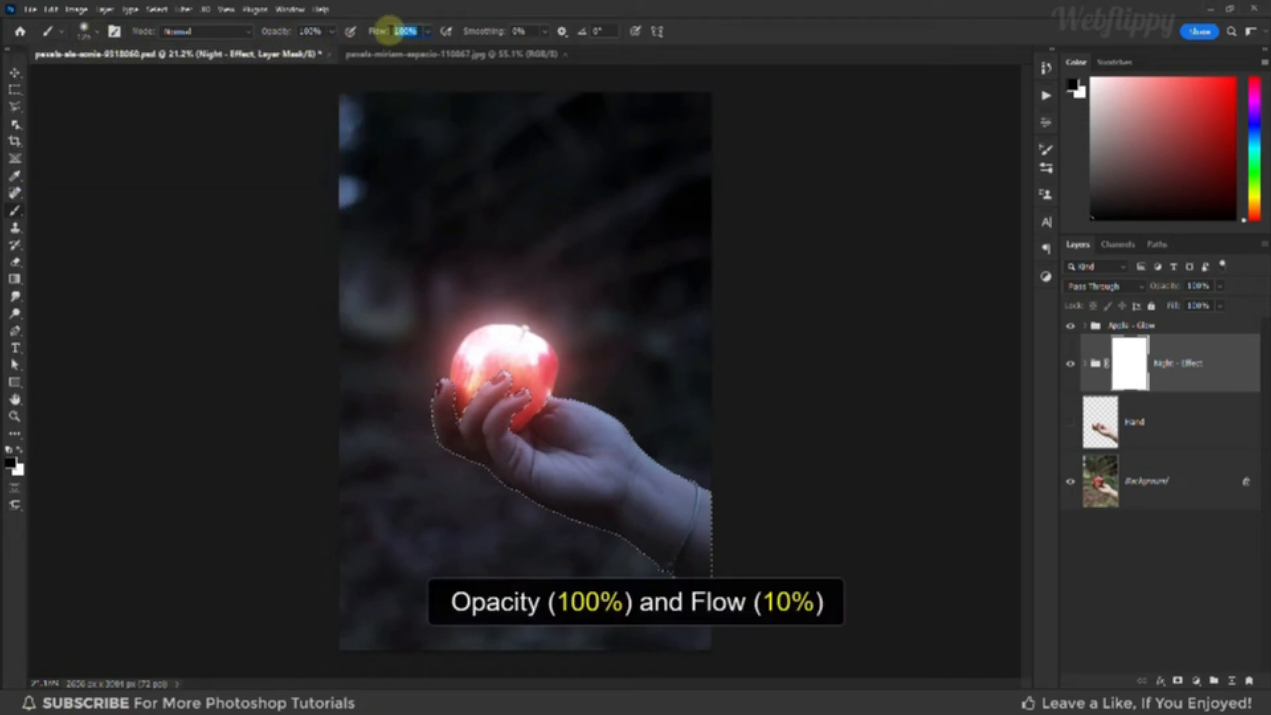
pyautogui.write('10')
pyautogui.press('Return')
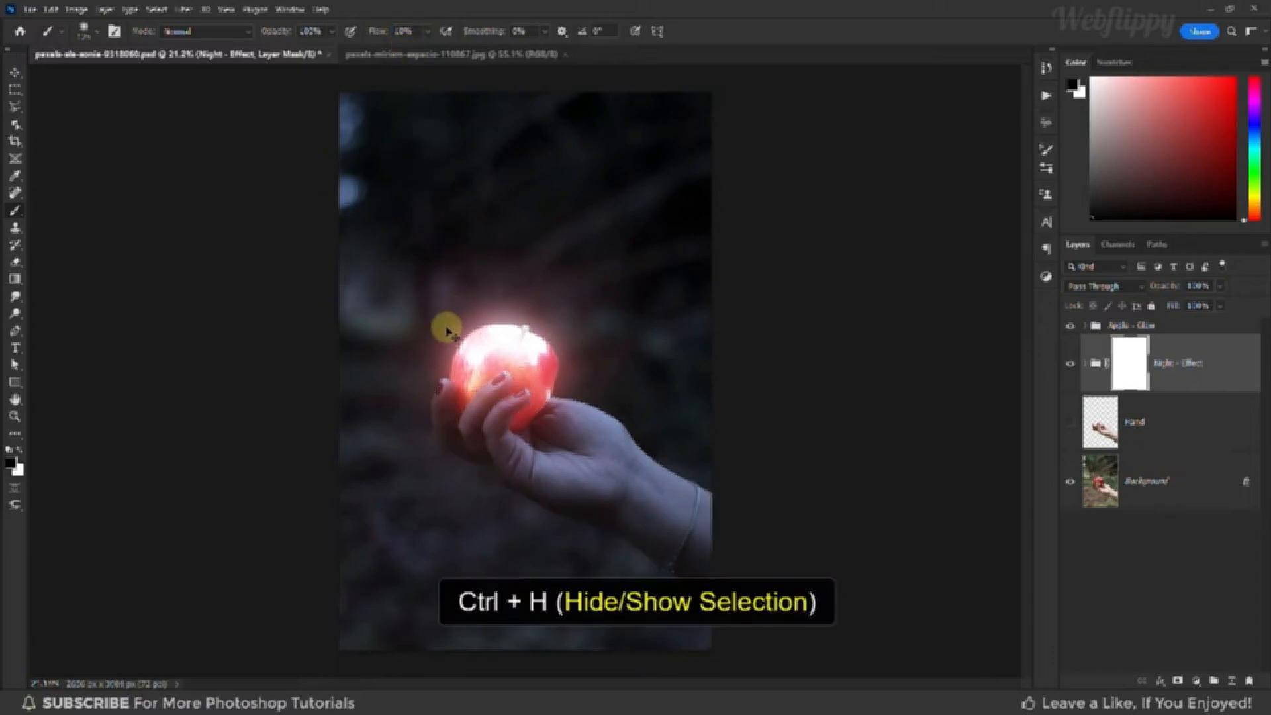
# Hide the selection outline and paint black on the Night - Effect mask along the finger and palm edges facing the apple
pyautogui.hotkey('ctrl', 'h')
pyautogui.scroll(10, 462, 388)
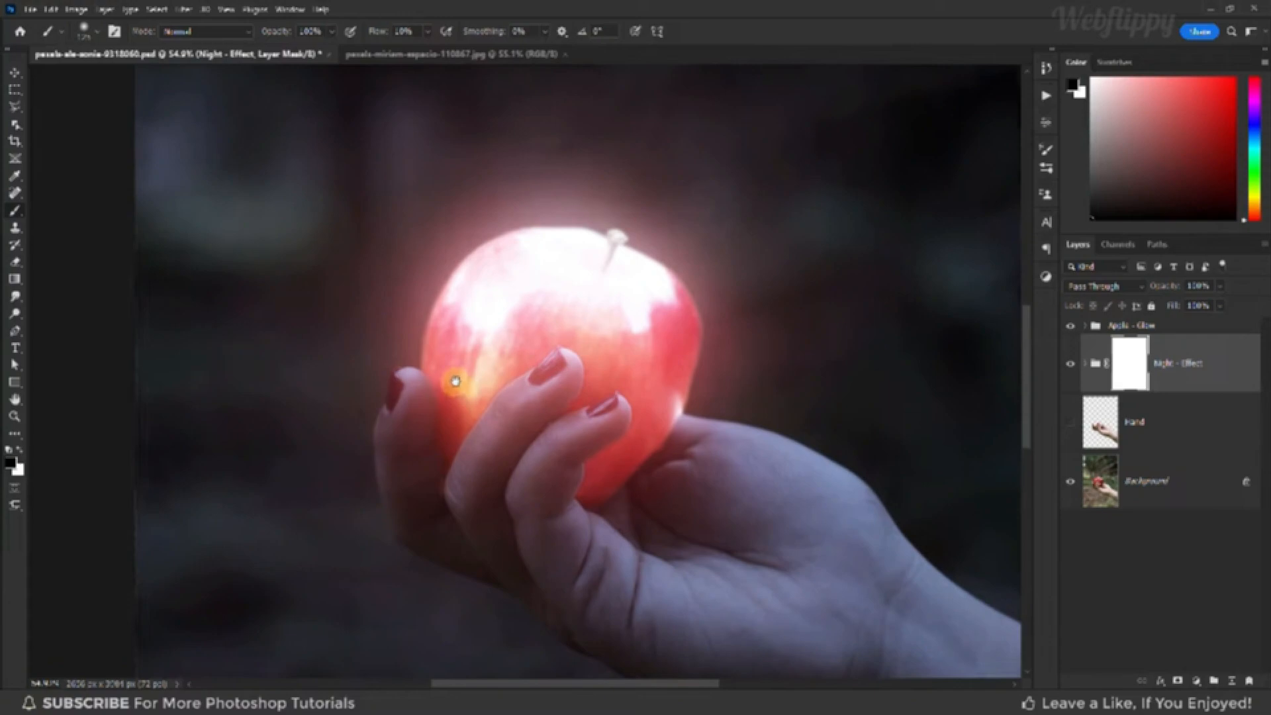
pyautogui.scroll(5, 355, 284)
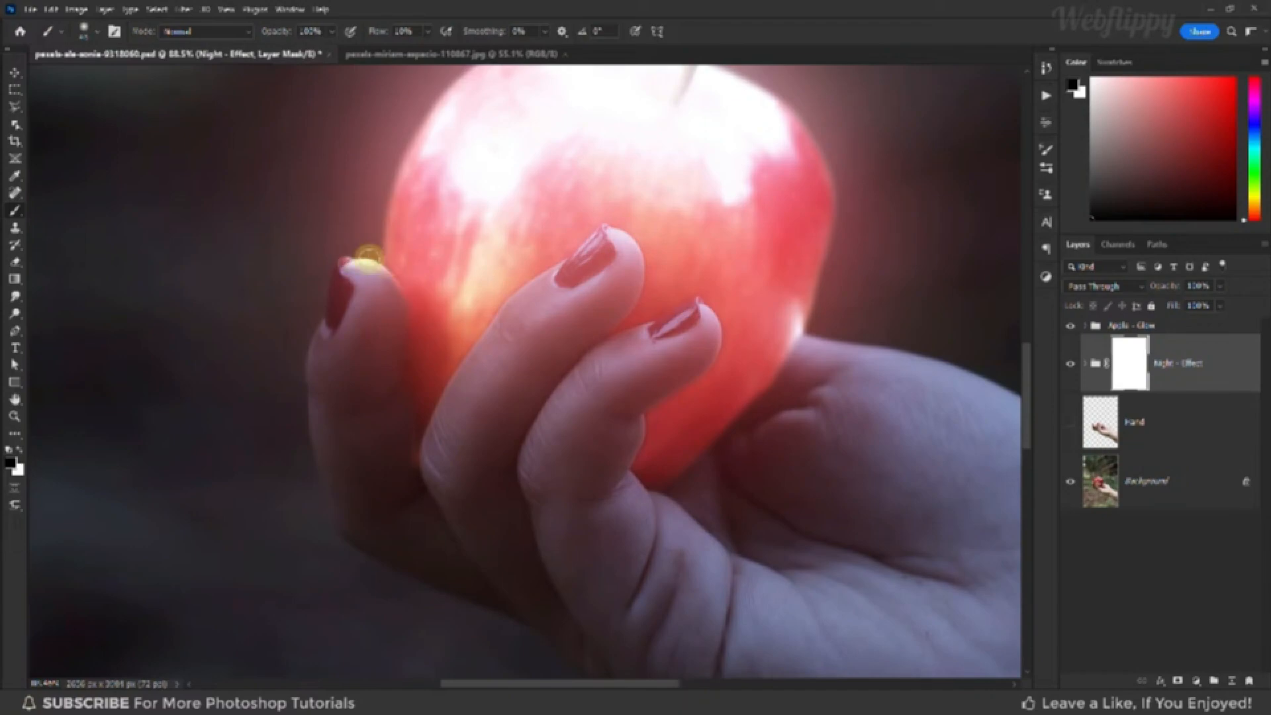
pyautogui.scroll(5, 399, 357)
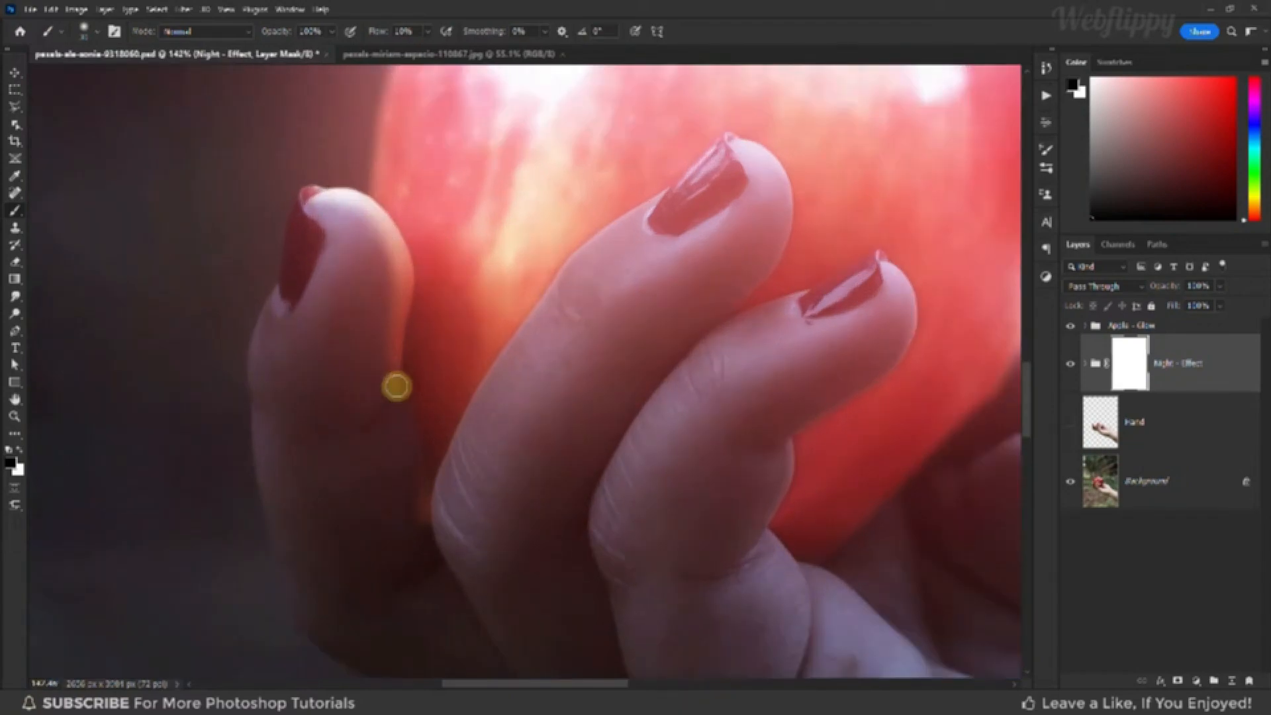
pyautogui.moveTo(396, 386)
pyautogui.mouseDown()
pyautogui.moveTo(437, 459)
pyautogui.moveTo(554, 273)
pyautogui.moveTo(511, 331)
pyautogui.moveTo(686, 205)
pyautogui.moveTo(724, 208)
pyautogui.moveTo(744, 318)
pyautogui.moveTo(701, 369)
pyautogui.moveTo(762, 358)
pyautogui.mouseUp()
pyautogui.press(']')
pyautogui.press(']')
pyautogui.press(']')
pyautogui.moveTo(834, 312)
pyautogui.mouseDown()
pyautogui.moveTo(688, 259)
pyautogui.moveTo(753, 257)
pyautogui.moveTo(764, 300)
pyautogui.moveTo(724, 373)
pyautogui.moveTo(619, 426)
pyautogui.moveTo(634, 430)
pyautogui.moveTo(612, 514)
pyautogui.moveTo(640, 558)
pyautogui.moveTo(616, 395)
pyautogui.moveTo(583, 339)
pyautogui.mouseUp()
pyautogui.press(']')
pyautogui.press(']')
pyautogui.press(']')
pyautogui.moveTo(585, 346)
pyautogui.mouseDown()
pyautogui.moveTo(620, 352)
pyautogui.moveTo(677, 283)
pyautogui.moveTo(664, 390)
pyautogui.moveTo(667, 330)
pyautogui.moveTo(654, 379)
pyautogui.moveTo(578, 449)
pyautogui.moveTo(599, 454)
pyautogui.moveTo(633, 371)
pyautogui.moveTo(690, 350)
pyautogui.mouseUp()
pyautogui.moveTo(737, 312); pyautogui.dragTo(705, 327)
pyautogui.moveTo(686, 303); pyautogui.dragTo(608, 392)
pyautogui.moveTo(639, 319); pyautogui.dragTo(809, 333)
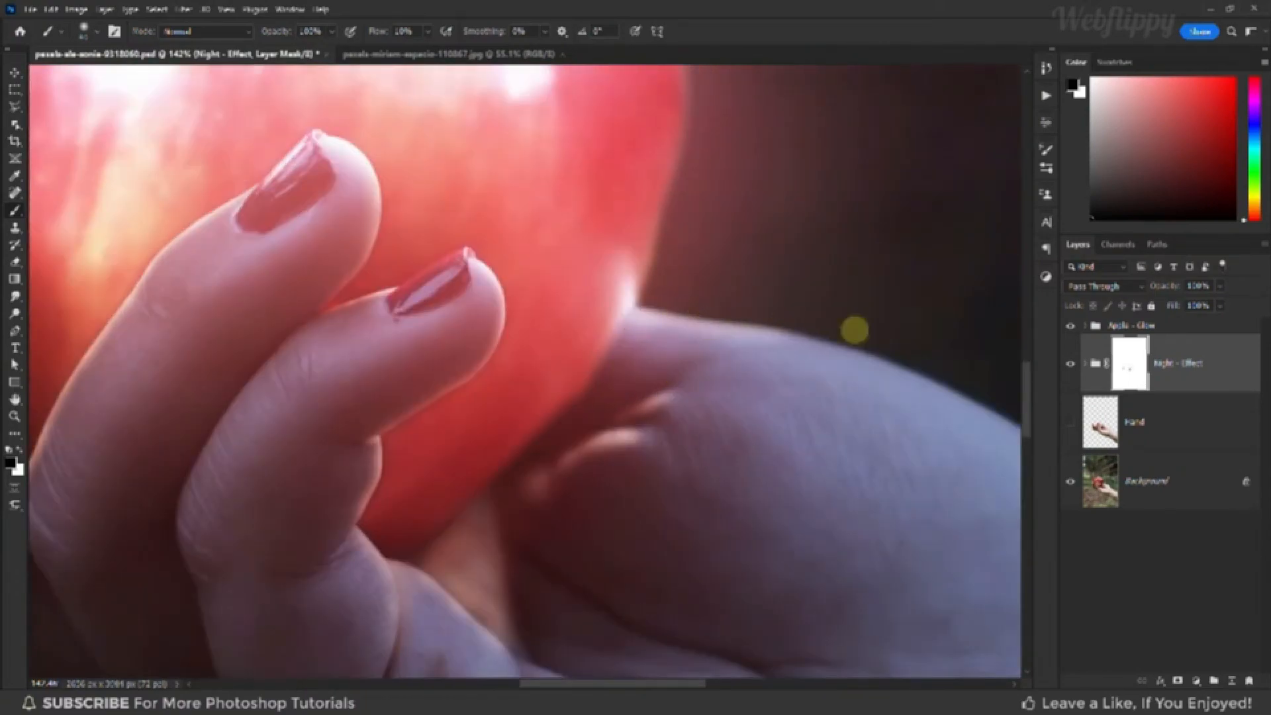
# Enlarge the brush and paint black on the group mask over the palm beside the apple and the outermost finger
pyautogui.press(']')
pyautogui.press(']')
pyautogui.press(']')
pyautogui.press(']')
pyautogui.press(']')
pyautogui.press(']')
pyautogui.press(']')
pyautogui.press(']')
pyautogui.press(']')
pyautogui.press(']')
pyautogui.press(']')
pyautogui.press(']')
pyautogui.press(']')
pyautogui.moveTo(588, 384); pyautogui.dragTo(652, 378)
pyautogui.scroll(-4, 528, 494)
pyautogui.scroll(4, 371, 286)
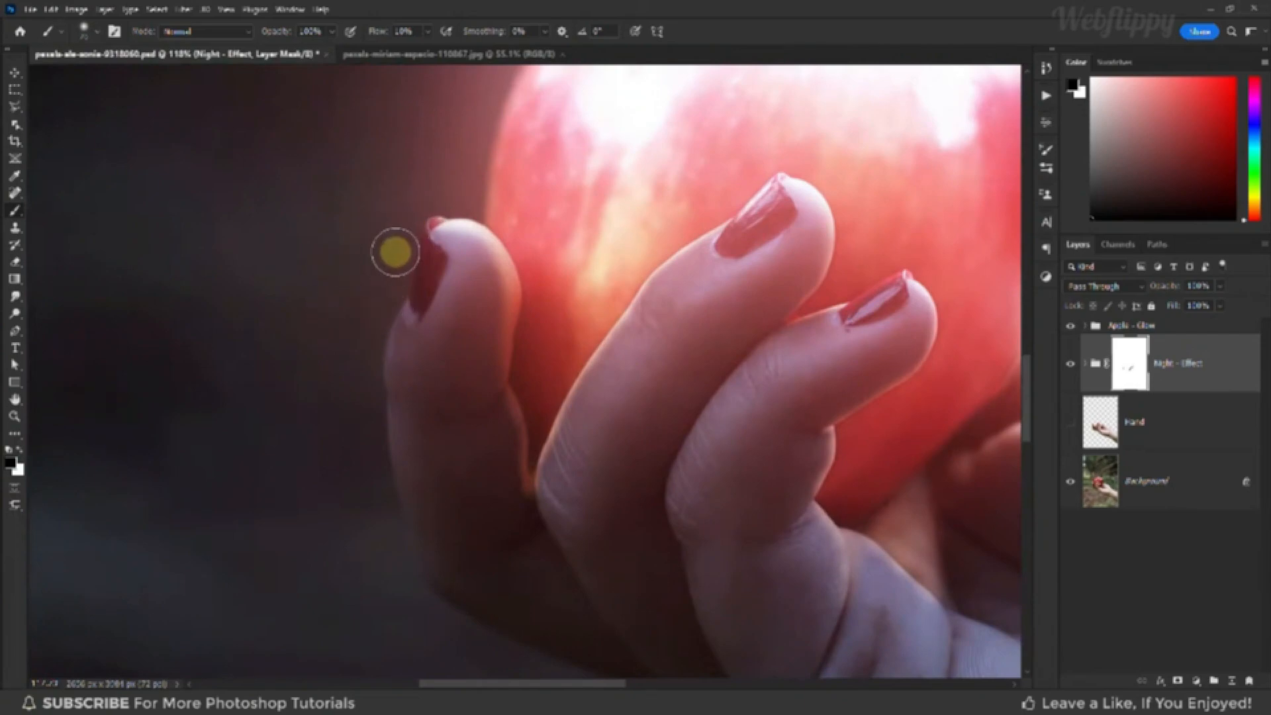
pyautogui.moveTo(463, 599); pyautogui.dragTo(406, 428)
pyautogui.scroll(-5, 424, 417)
pyautogui.moveTo(602, 389); pyautogui.dragTo(462, 380)
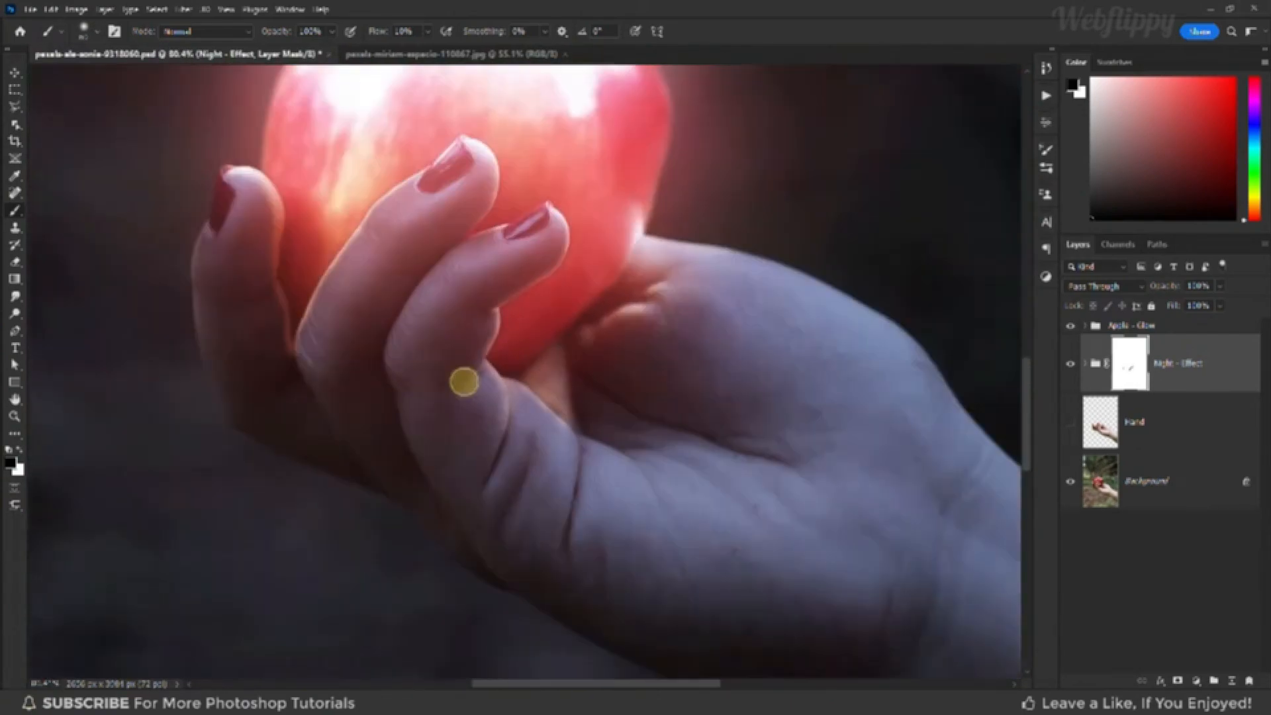
# Brighten the palm and wrist by painting black on the Night - Effect mask with a much larger soft brush
pyautogui.press(']')
pyautogui.press(']')
pyautogui.press(']')
pyautogui.press(']')
pyautogui.press(']')
pyautogui.press(']')
pyautogui.press(']')
pyautogui.press(']')
pyautogui.press(']')
pyautogui.press(']')
pyautogui.press('[')
pyautogui.moveTo(520, 318)
pyautogui.mouseDown()
pyautogui.moveTo(599, 304)
pyautogui.moveTo(775, 325)
pyautogui.mouseUp()
pyautogui.moveTo(820, 622); pyautogui.dragTo(650, 446)
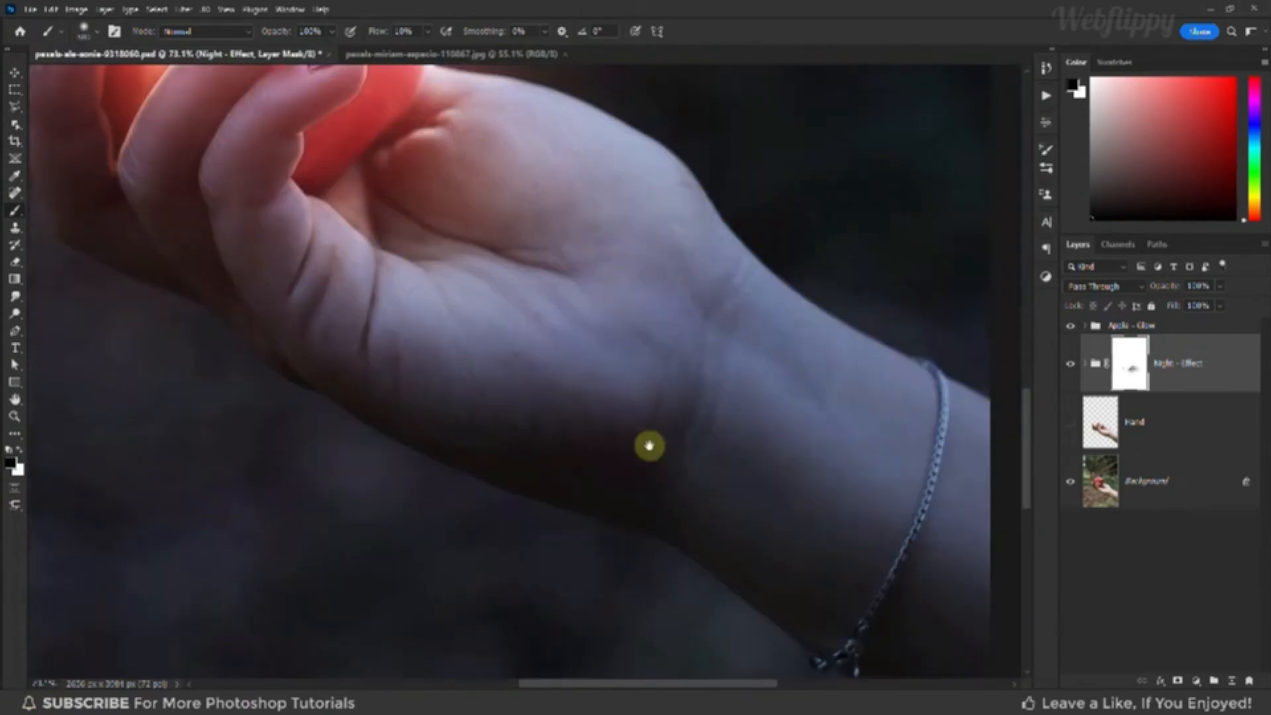
pyautogui.press(']')
pyautogui.moveTo(646, 278); pyautogui.dragTo(371, 192)
pyautogui.scroll(-8, 656, 323)
pyautogui.press(']')
pyautogui.press(']')
pyautogui.press(']')
pyautogui.press(']')
pyautogui.press(']')
pyautogui.moveTo(656, 323)
pyautogui.mouseDown()
pyautogui.moveTo(559, 417)
pyautogui.moveTo(648, 439)
pyautogui.mouseUp()
pyautogui.press('[')
pyautogui.press('[')
pyautogui.press('[')
pyautogui.press('[')
pyautogui.press('[')
pyautogui.scroll(6, 381, 345)
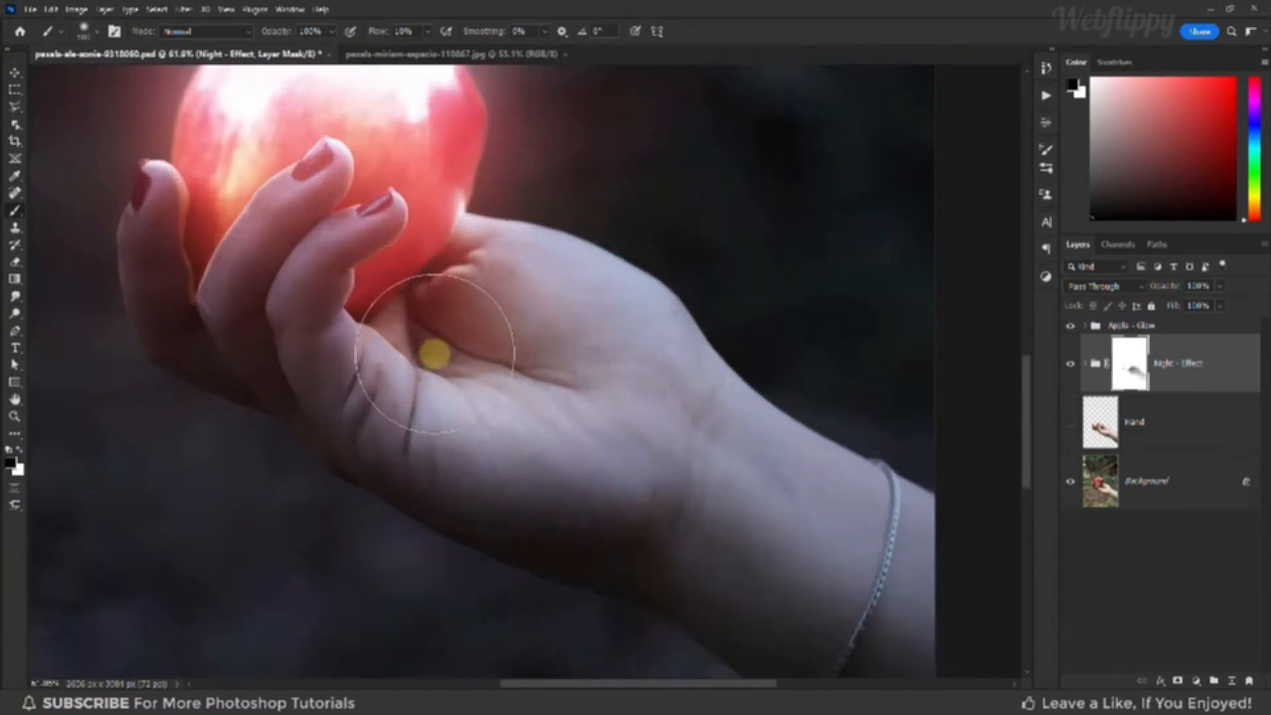
pyautogui.press('[')
pyautogui.moveTo(580, 299); pyautogui.dragTo(526, 244)
pyautogui.moveTo(471, 304)
pyautogui.mouseDown()
pyautogui.moveTo(431, 316)
pyautogui.moveTo(457, 321)
pyautogui.mouseUp()
pyautogui.scroll(-5, 576, 383)
pyautogui.moveTo(576, 384); pyautogui.dragTo(630, 421)
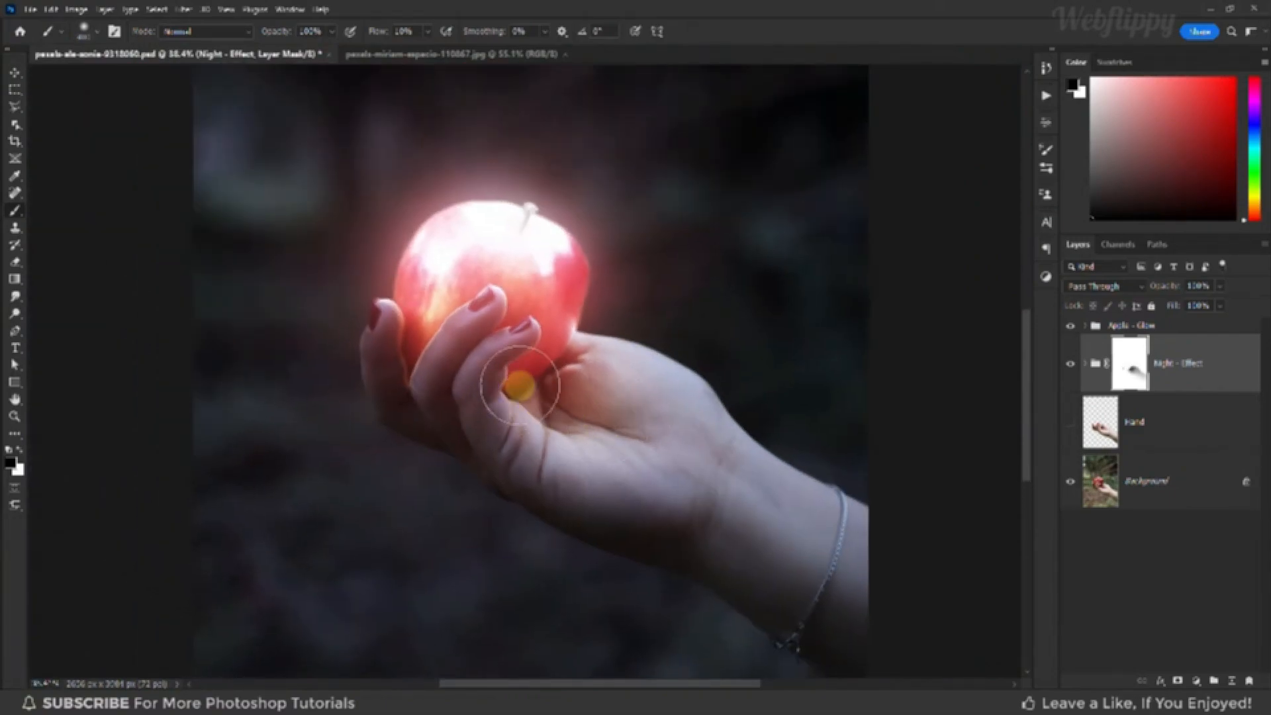
# Refine the lighting on the fingers and inner palm by painting black on the mask with smaller brush sizes
pyautogui.scroll(6, 523, 386)
pyautogui.press('[')
pyautogui.press('[')
pyautogui.press('[')
pyautogui.moveTo(519, 356)
pyautogui.mouseDown()
pyautogui.moveTo(545, 321)
pyautogui.moveTo(491, 404)
pyautogui.mouseUp()
pyautogui.press(']')
pyautogui.press(']')
pyautogui.moveTo(403, 280); pyautogui.dragTo(398, 247)
pyautogui.press('[')
pyautogui.press('[')
pyautogui.moveTo(343, 328); pyautogui.dragTo(313, 254)
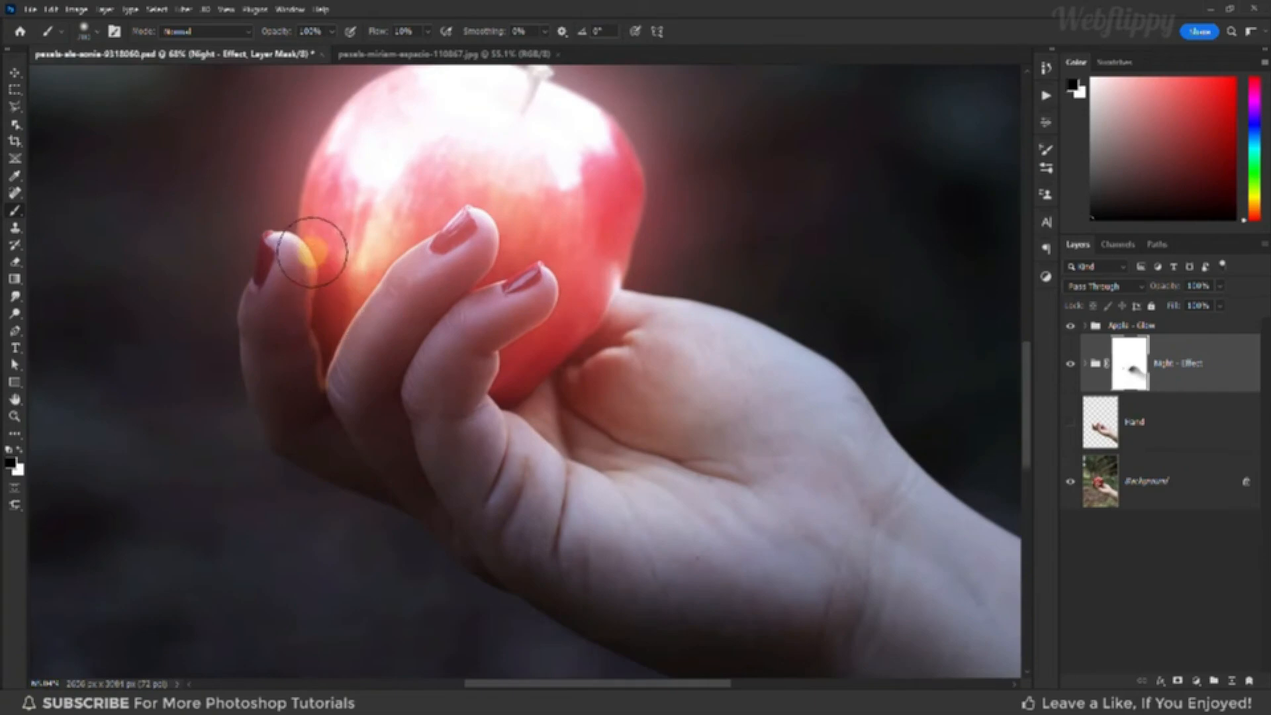
# Disable the Night - Effect group's layer mask to compare the hand without the painted light
pyautogui.scroll(-10, 582, 292)
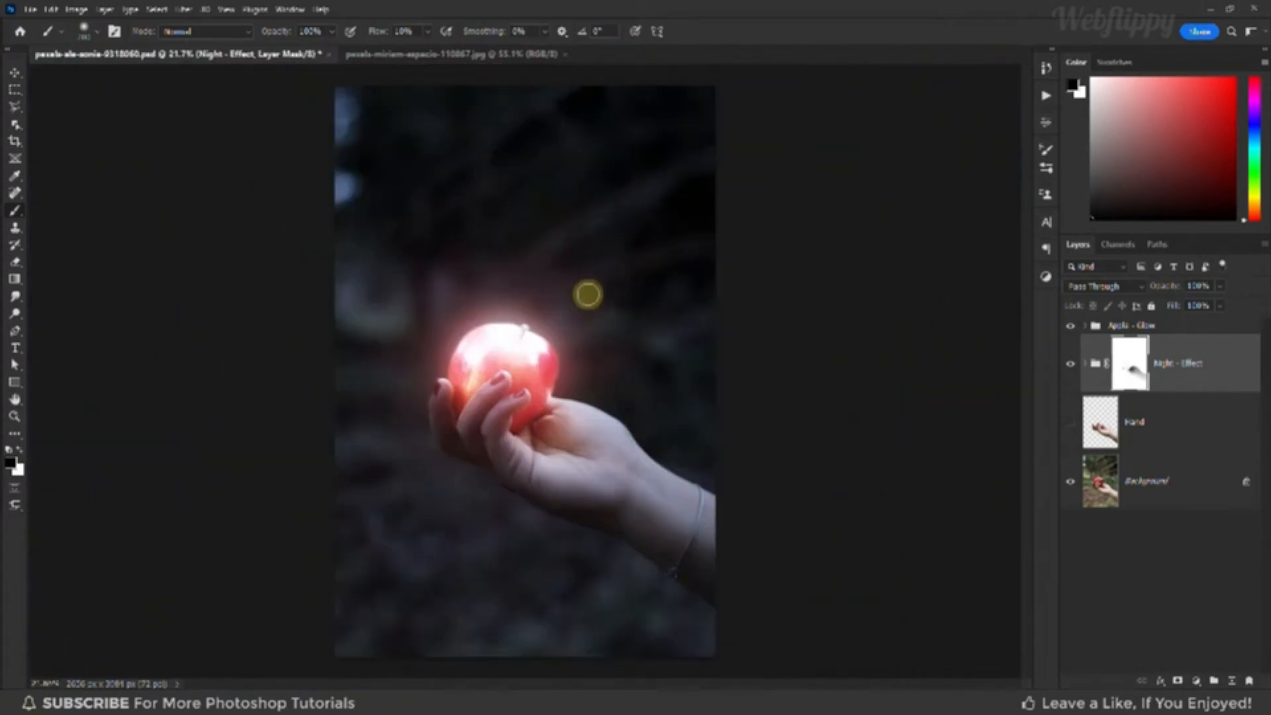
pyautogui.rightClick(1124, 358)
pyautogui.click(1133, 364)
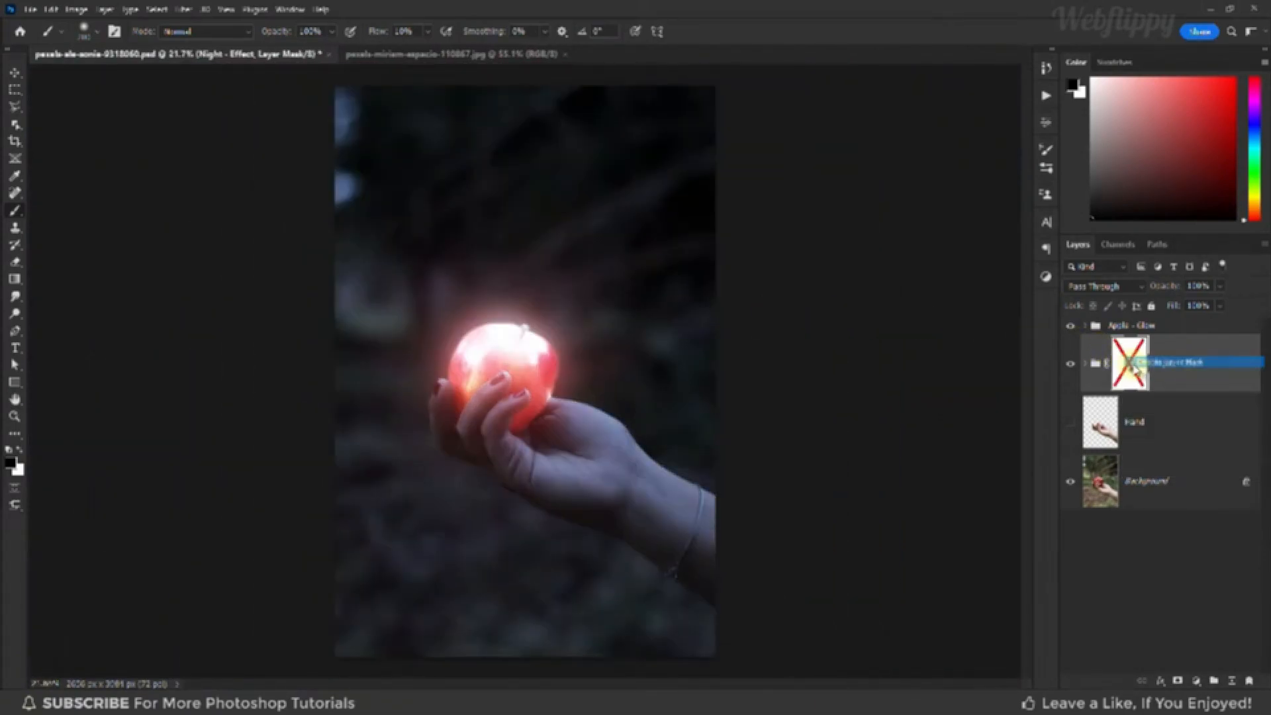
# Re-enable the Night - Effect group's layer mask, compare the image with the group hidden, and clear the hand selection
pyautogui.rightClick(1133, 369)
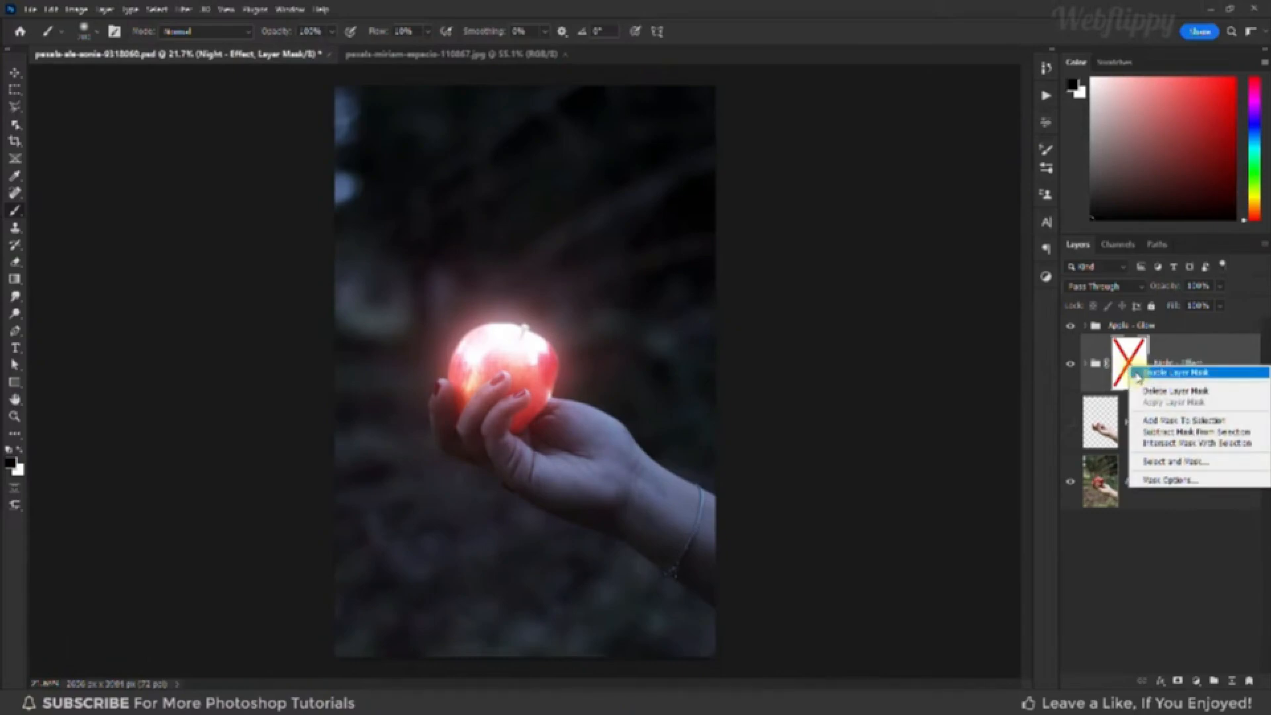
pyautogui.click(1138, 373)
pyautogui.click(1072, 366)
pyautogui.click(1072, 366)
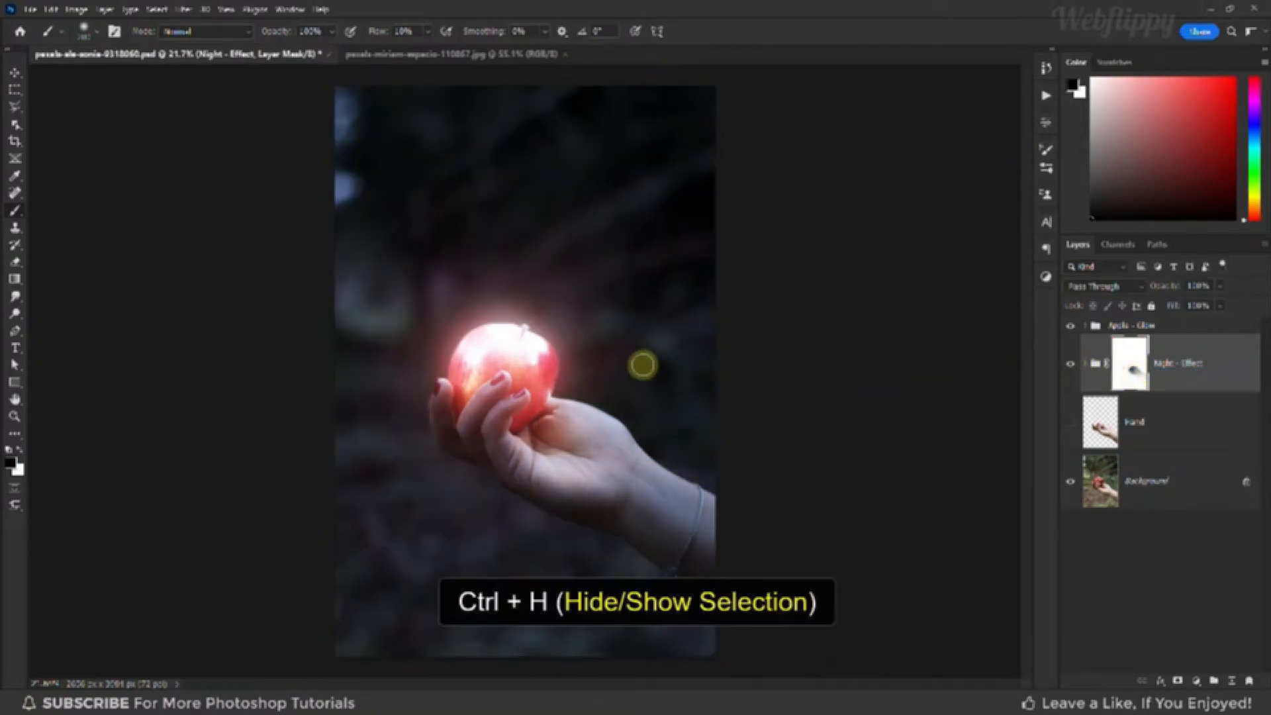
pyautogui.hotkey('ctrl', 'h')
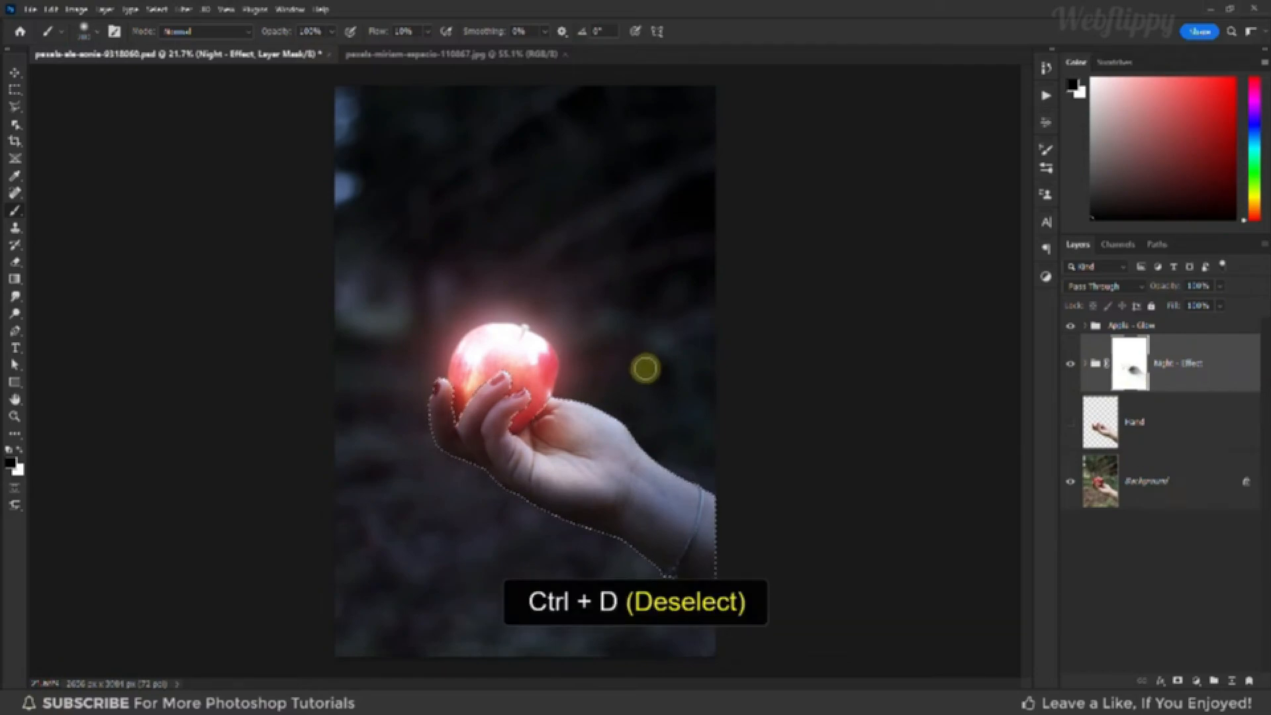
pyautogui.hotkey('ctrl', 'd')
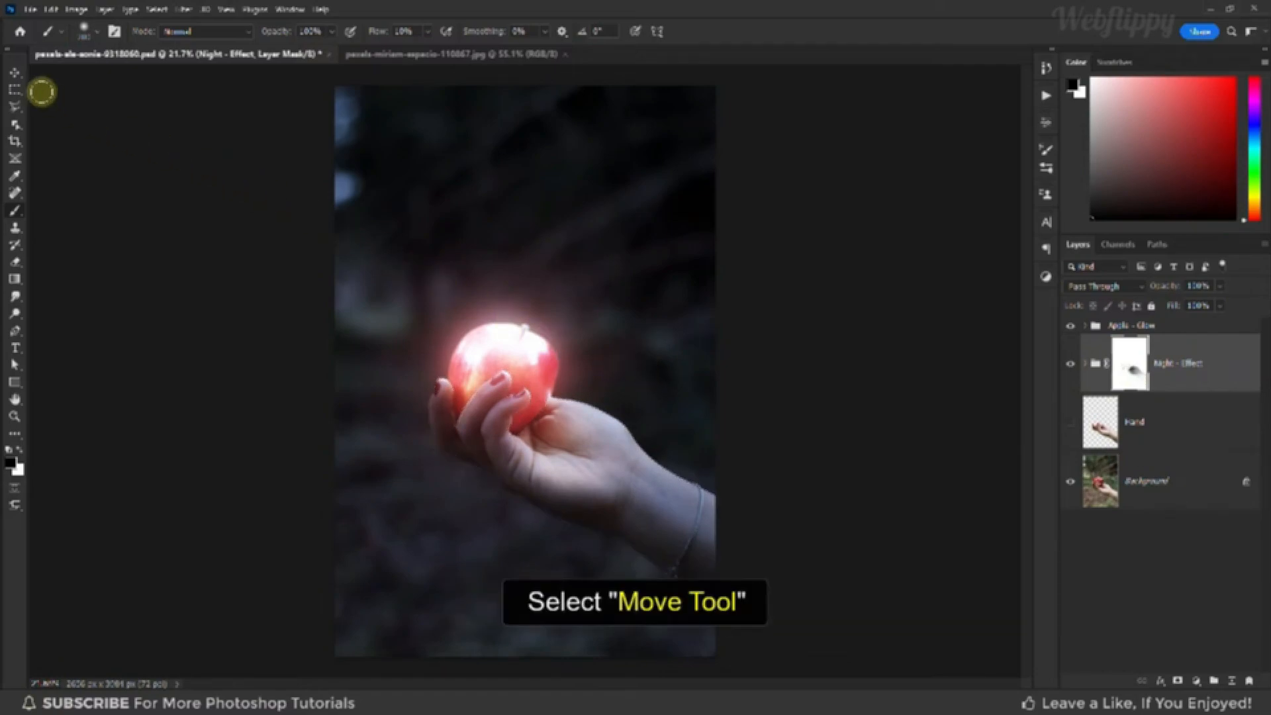
# Convert the fire photo's background to a smart object and move it into the hand document above the Apple - Glow group
pyautogui.click(15, 72)
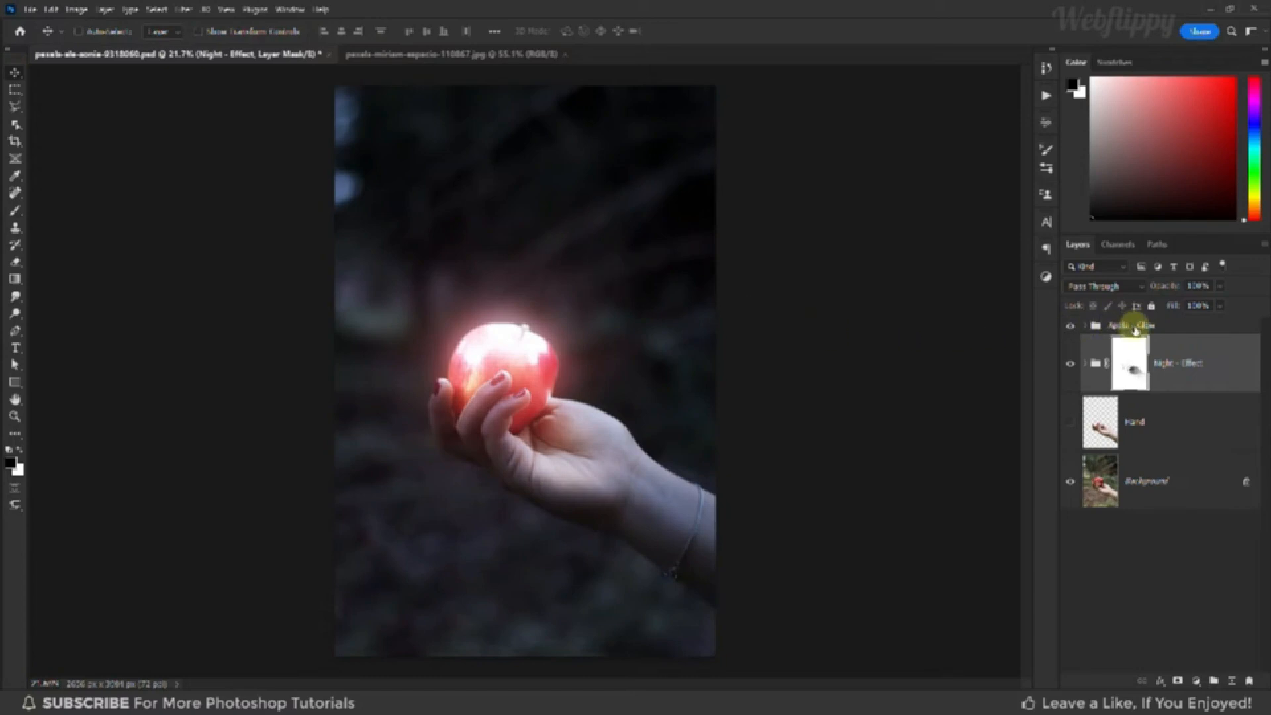
pyautogui.click(1135, 327)
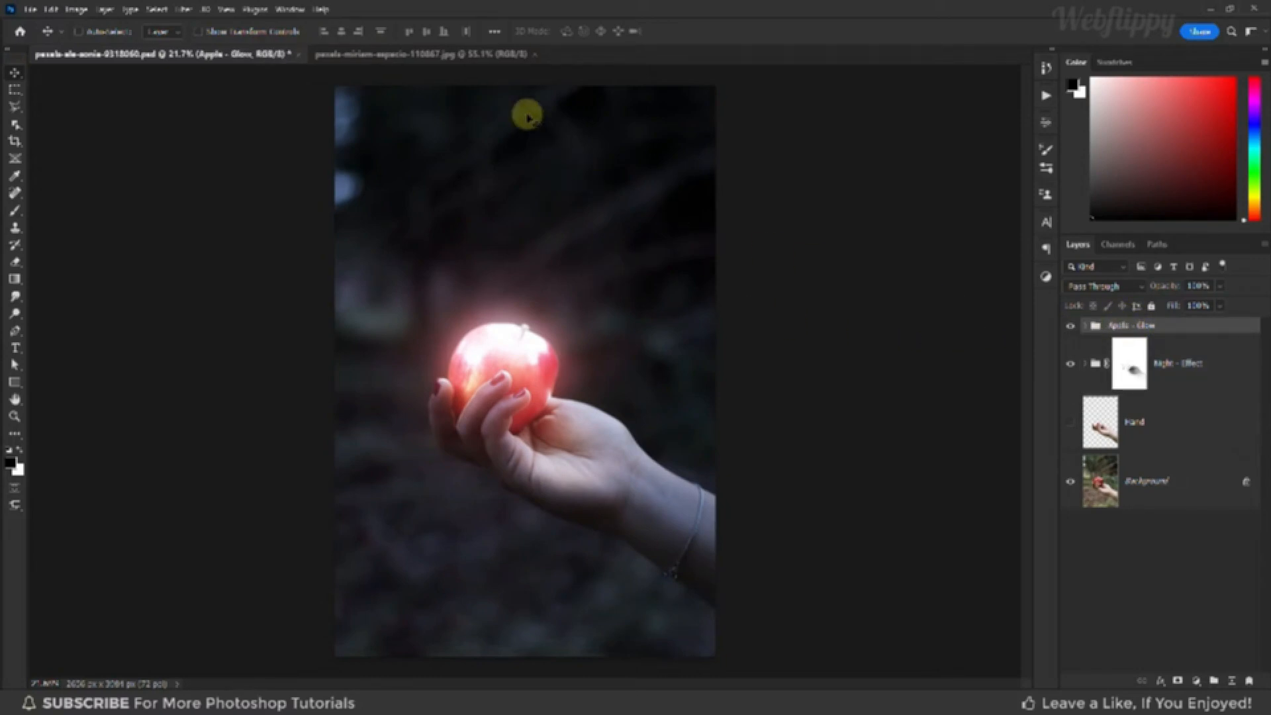
pyautogui.click(495, 54)
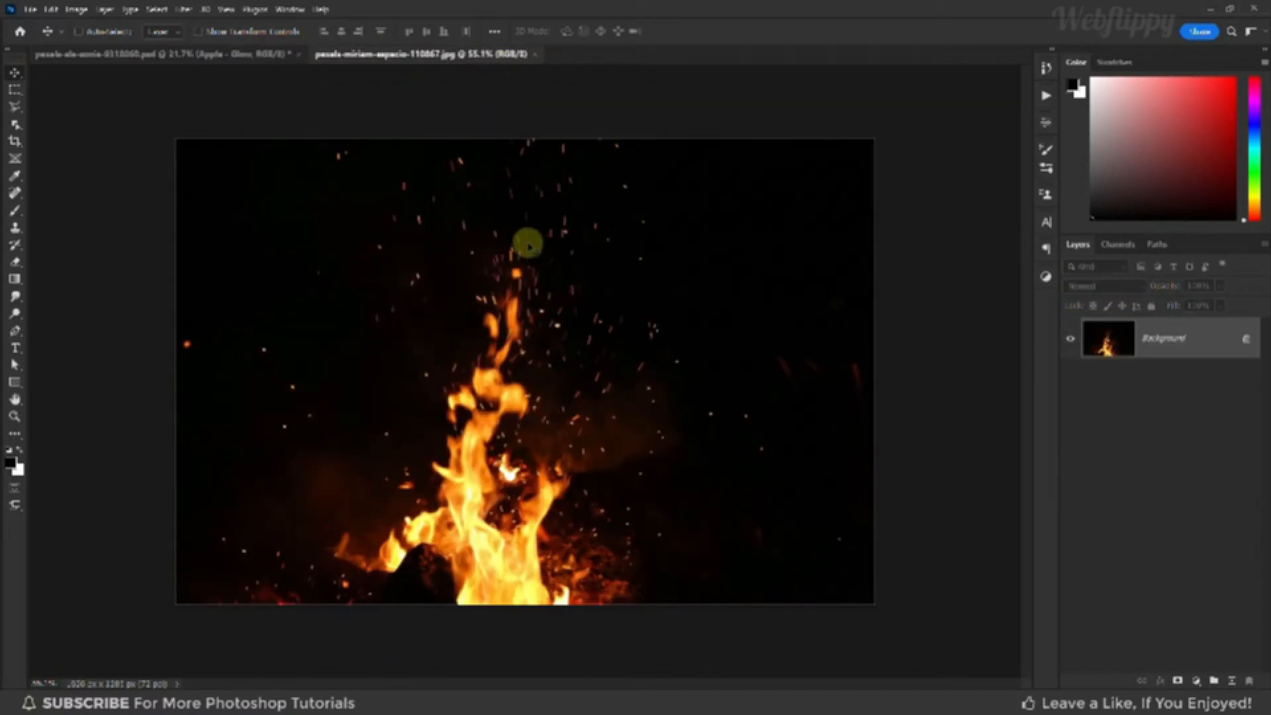
pyautogui.rightClick(1143, 347)
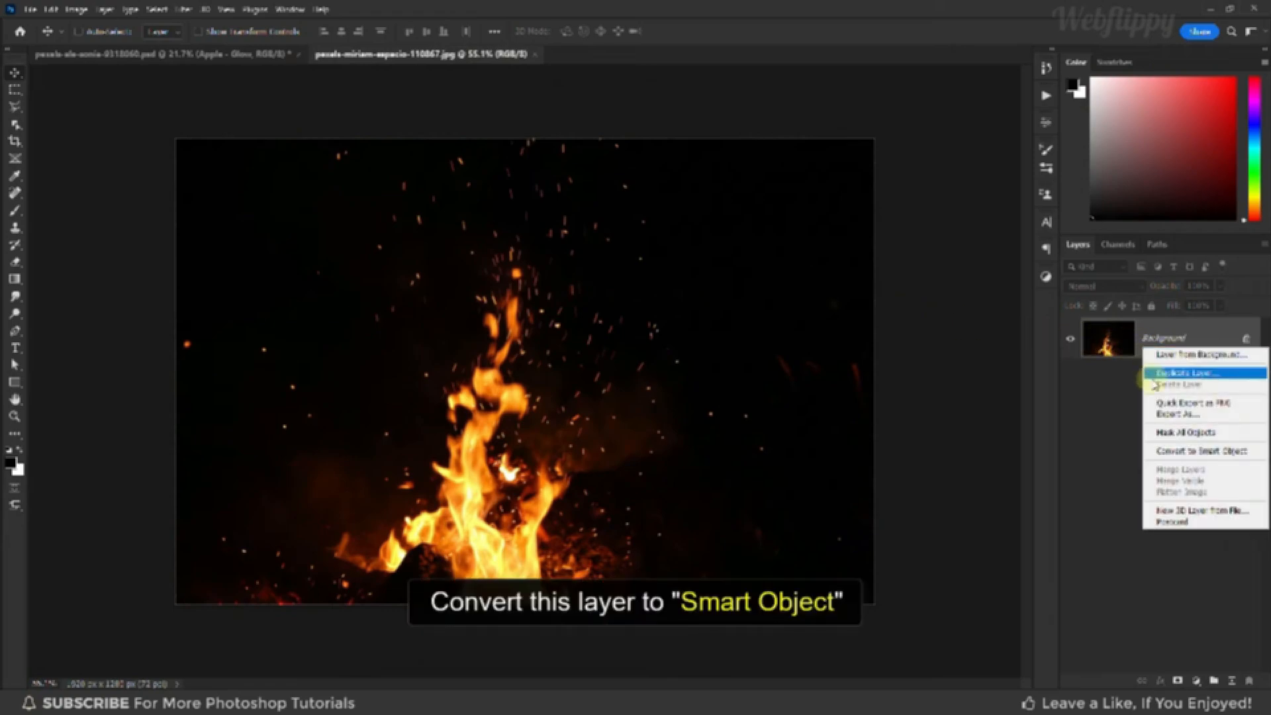
pyautogui.click(1156, 456)
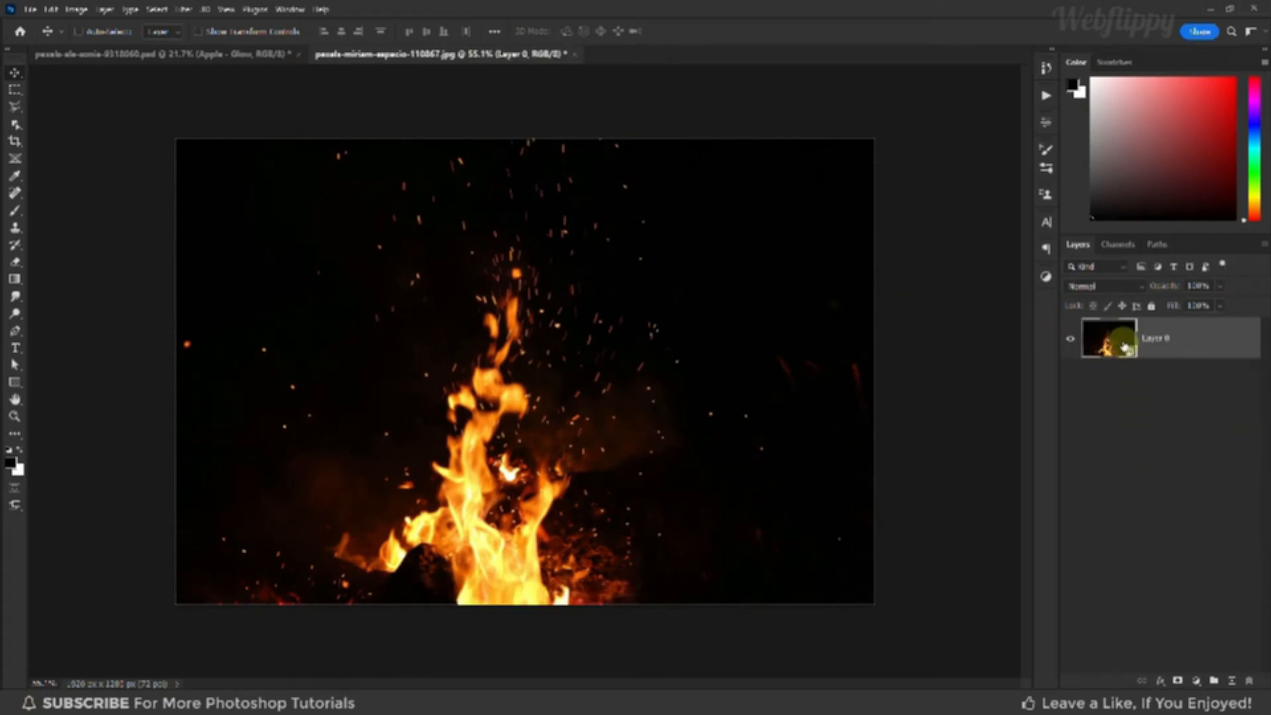
pyautogui.moveTo(612, 312)
pyautogui.mouseDown()
pyautogui.moveTo(496, 278)
pyautogui.moveTo(262, 62)
pyautogui.moveTo(606, 302)
pyautogui.mouseUp()
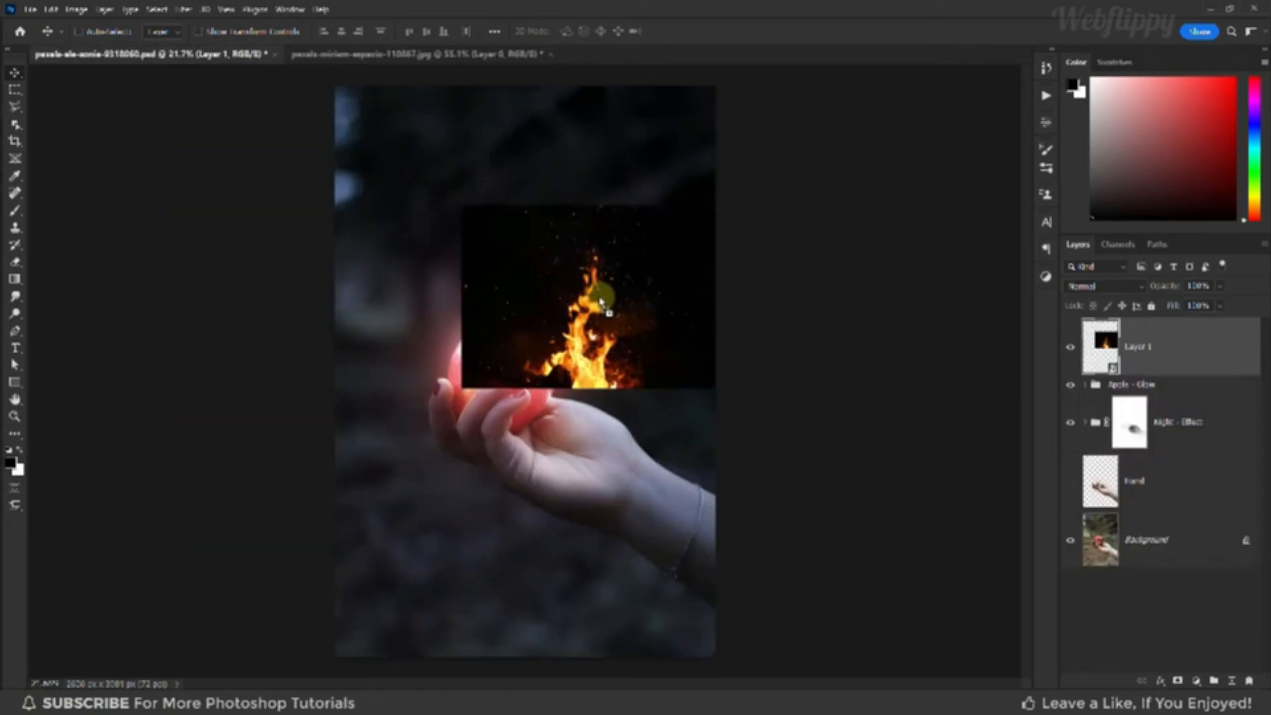
# Set the fire layer's blending mode to Linear Dodge (Add) and toggle its visibility to check the blend
pyautogui.click(1113, 286)
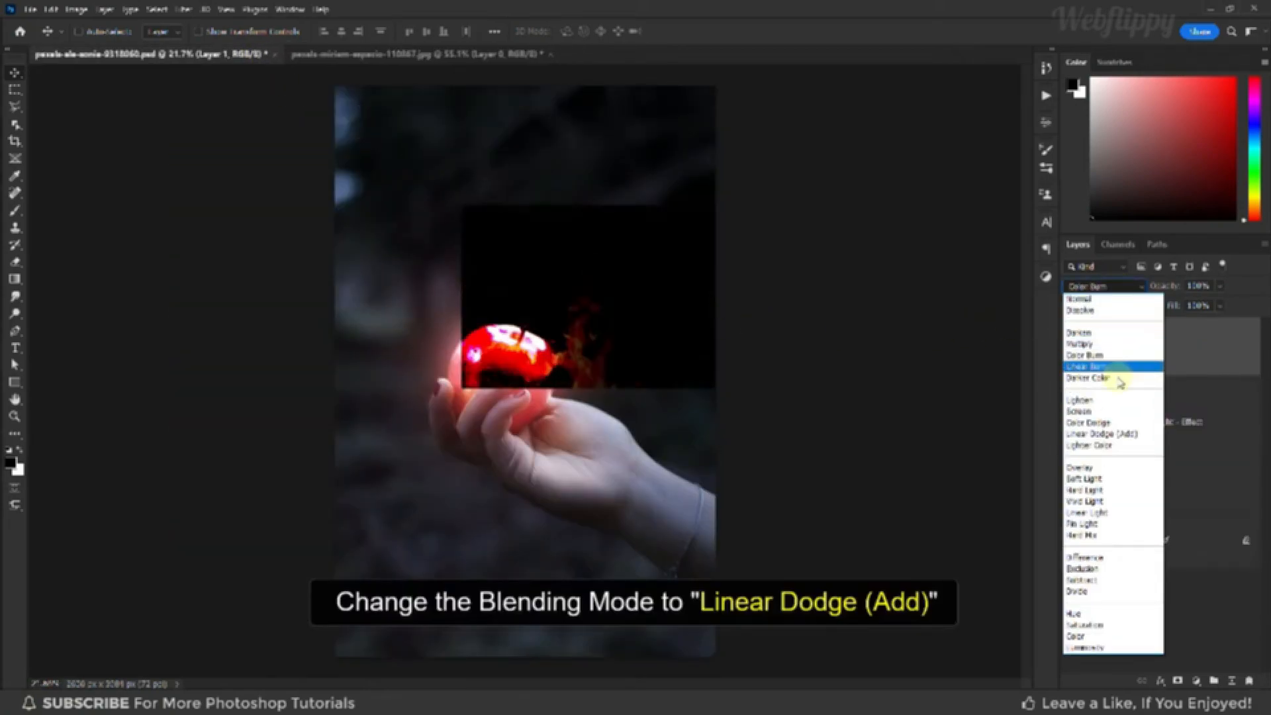
pyautogui.click(1119, 435)
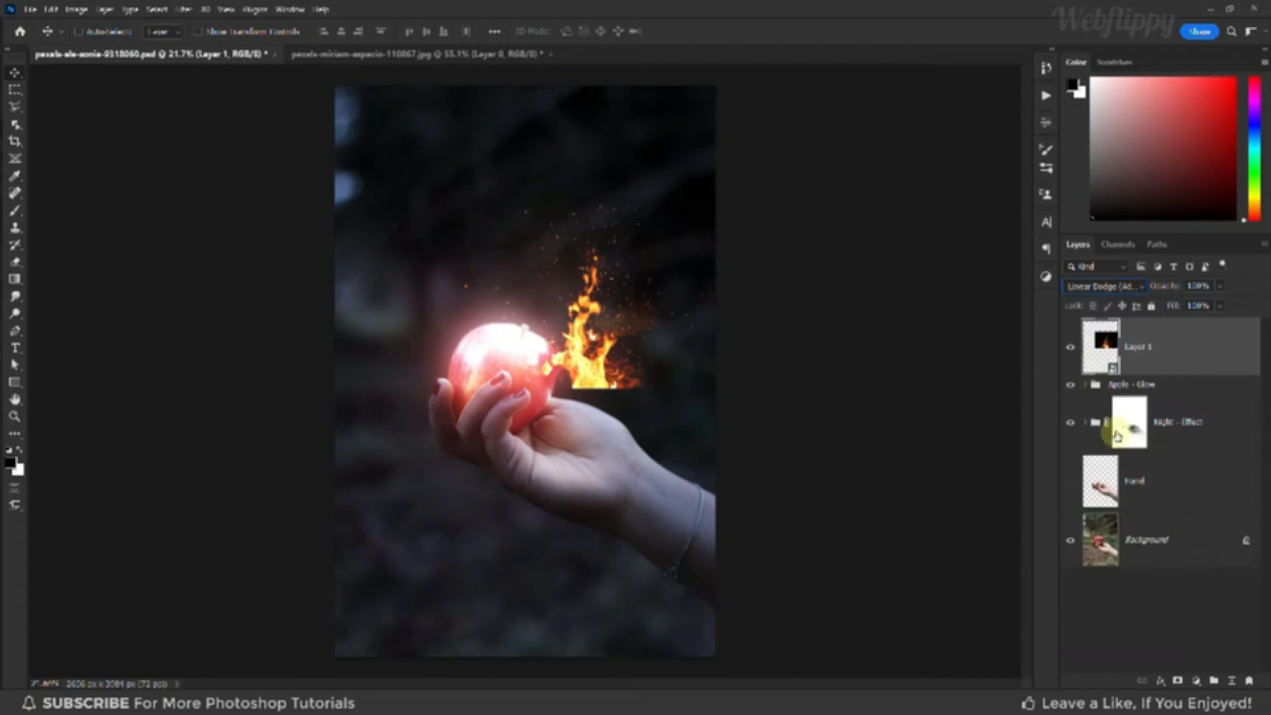
pyautogui.click(1071, 348)
pyautogui.click(1071, 347)
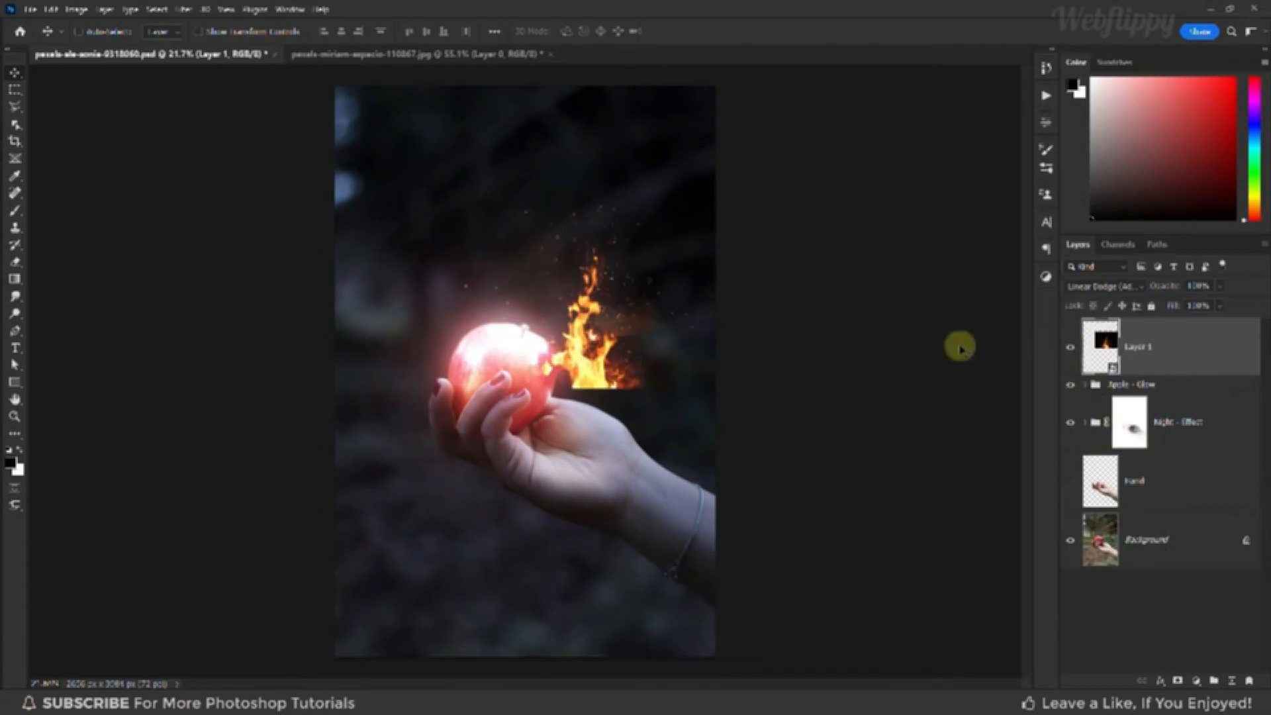
# Move the fire over the apple and scale it proportionally to about 171%, so the flames cover the whole fruit
pyautogui.moveTo(653, 307); pyautogui.dragTo(588, 283)
pyautogui.hotkey('ctrl', 't')
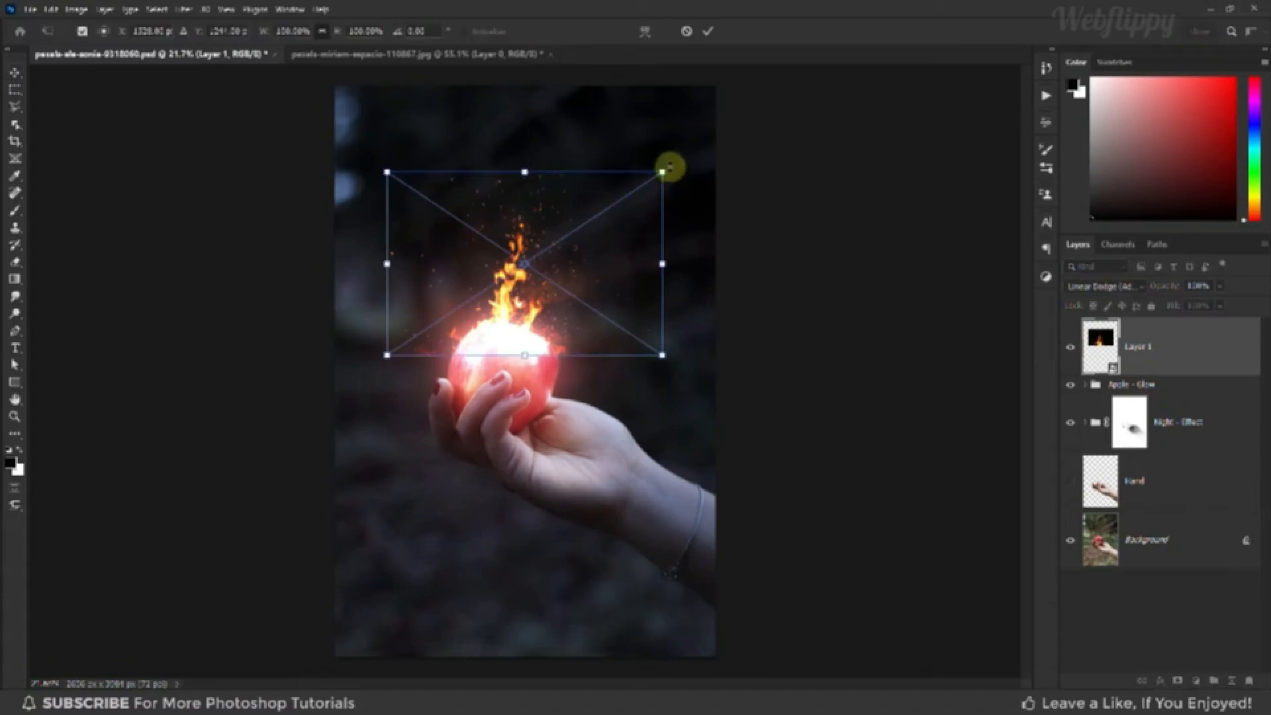
pyautogui.moveTo(662, 172); pyautogui.dragTo(783, 141)
pyautogui.moveTo(658, 247); pyautogui.dragTo(661, 267)
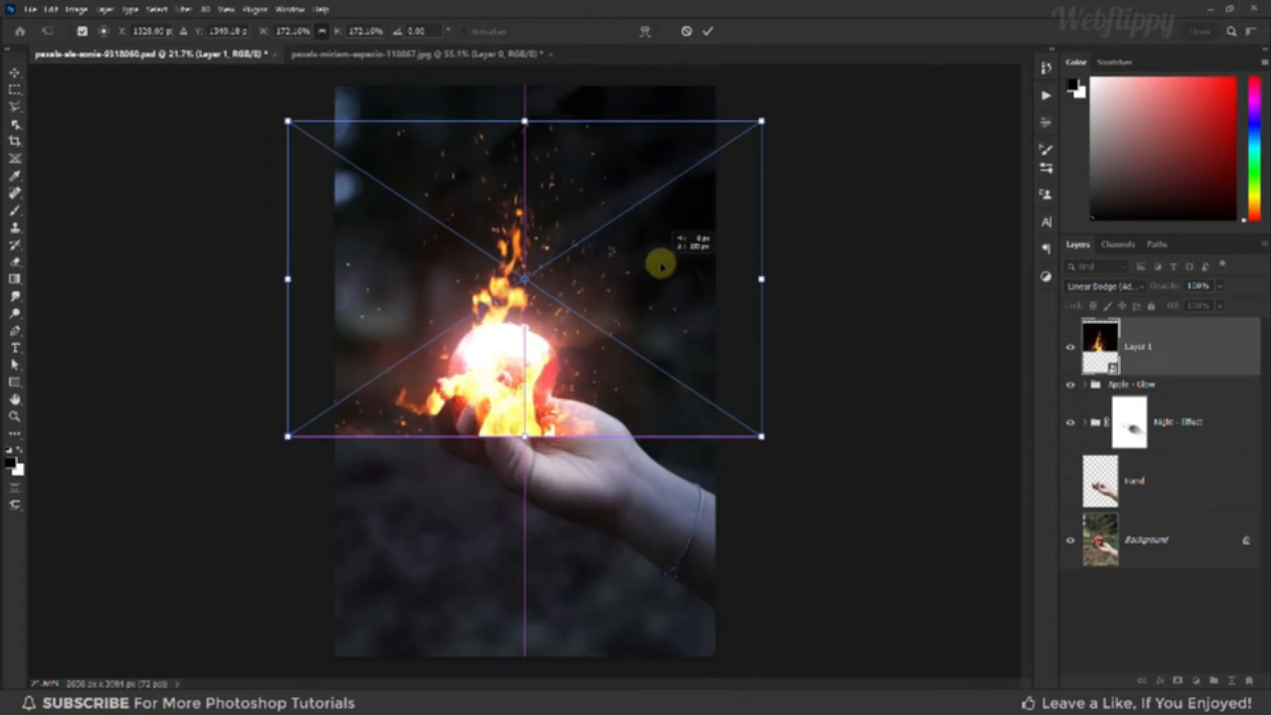
pyautogui.moveTo(761, 122); pyautogui.dragTo(760, 122)
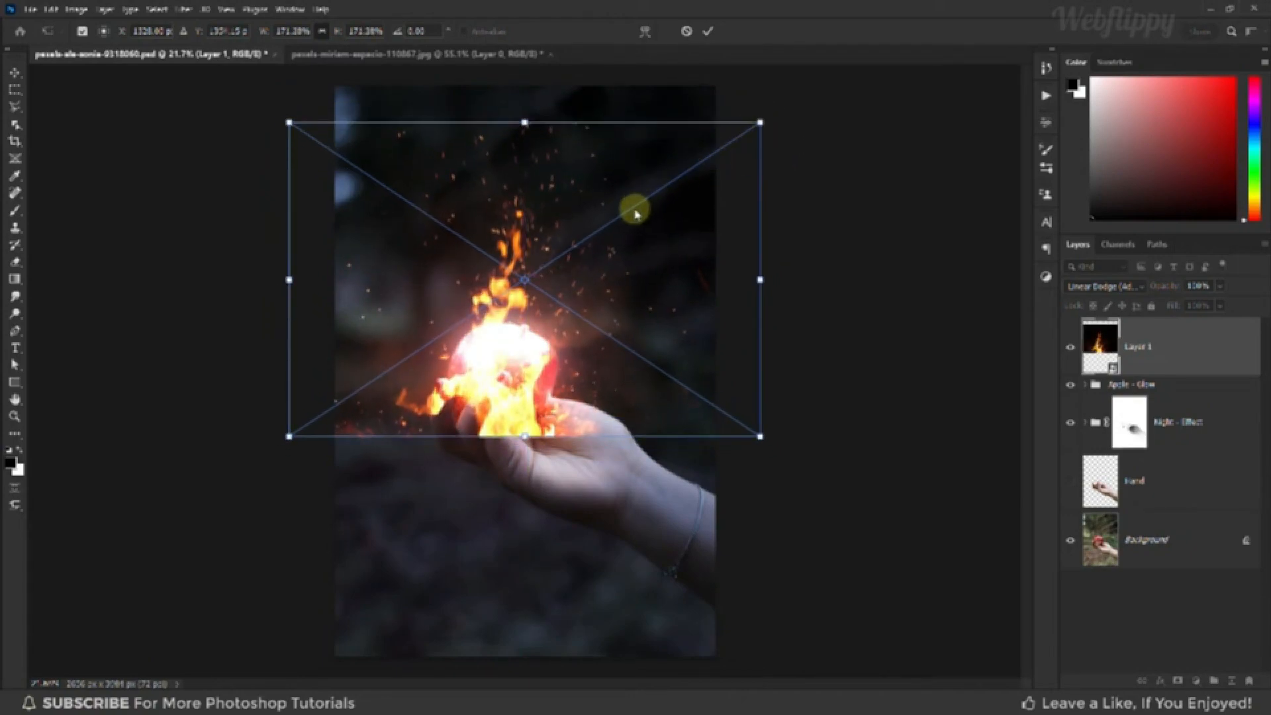
# Warp the fire by pulling its lower-left corner inward and down and its lower-right corner slightly outward, and apply the transform
pyautogui.rightClick(598, 238)
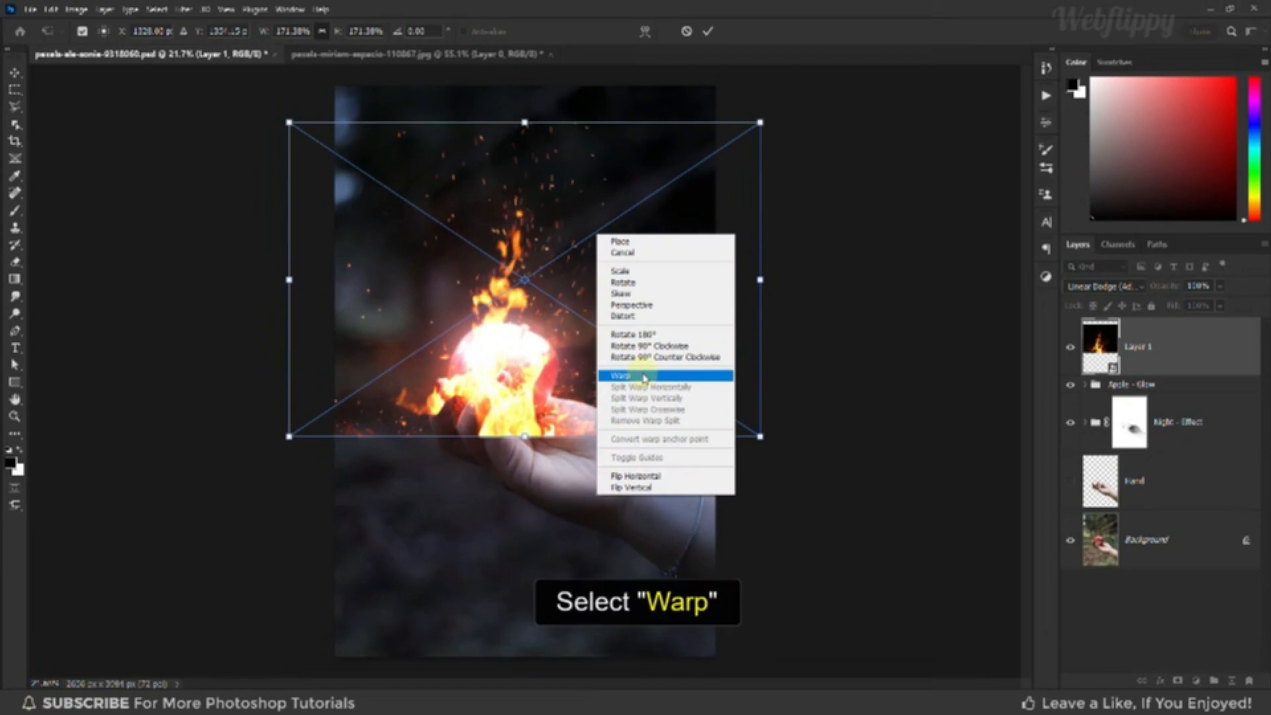
pyautogui.click(644, 378)
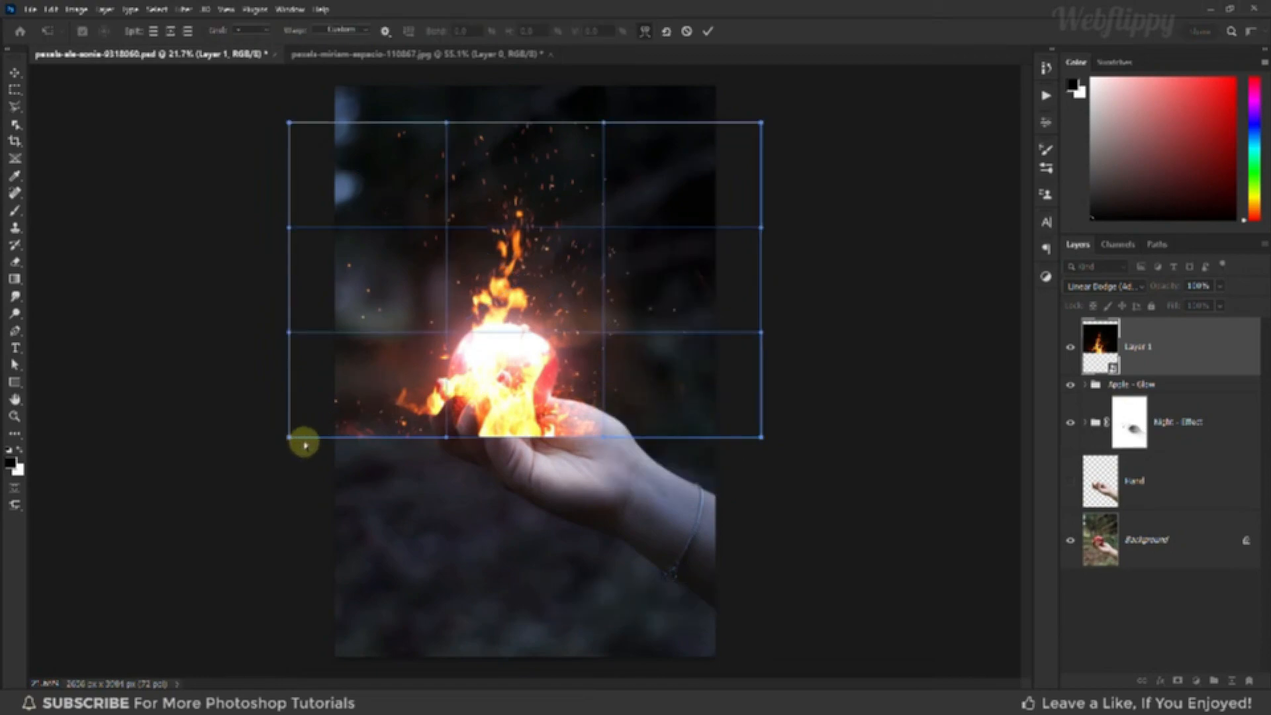
pyautogui.moveTo(304, 445); pyautogui.dragTo(392, 464)
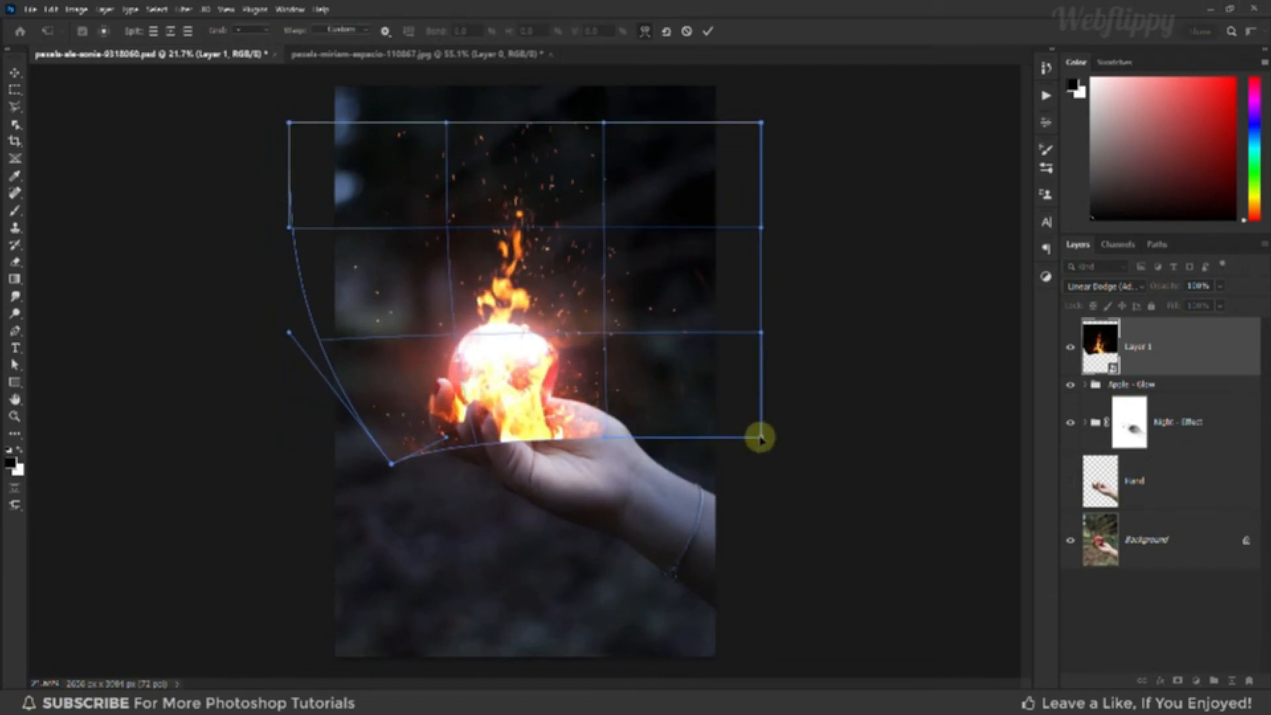
pyautogui.moveTo(760, 437); pyautogui.dragTo(792, 445)
pyautogui.moveTo(387, 463); pyautogui.dragTo(364, 479)
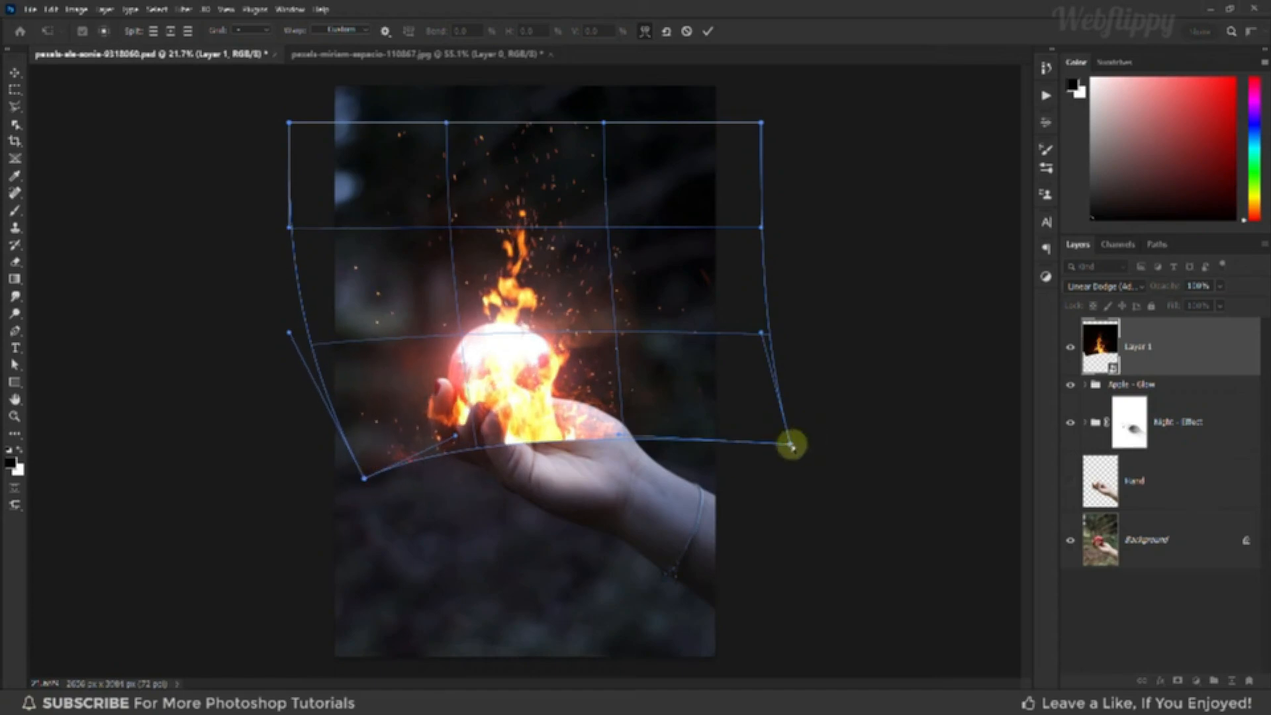
pyautogui.moveTo(792, 445); pyautogui.dragTo(787, 448)
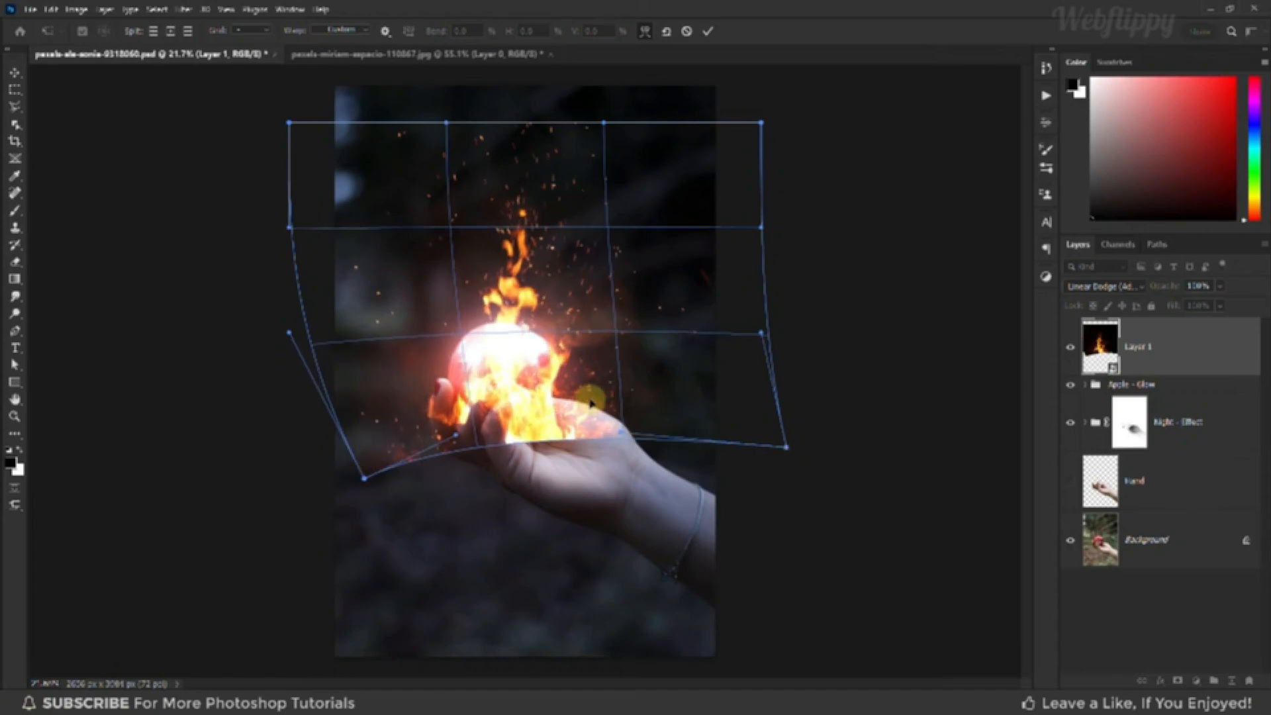
pyautogui.click(708, 33)
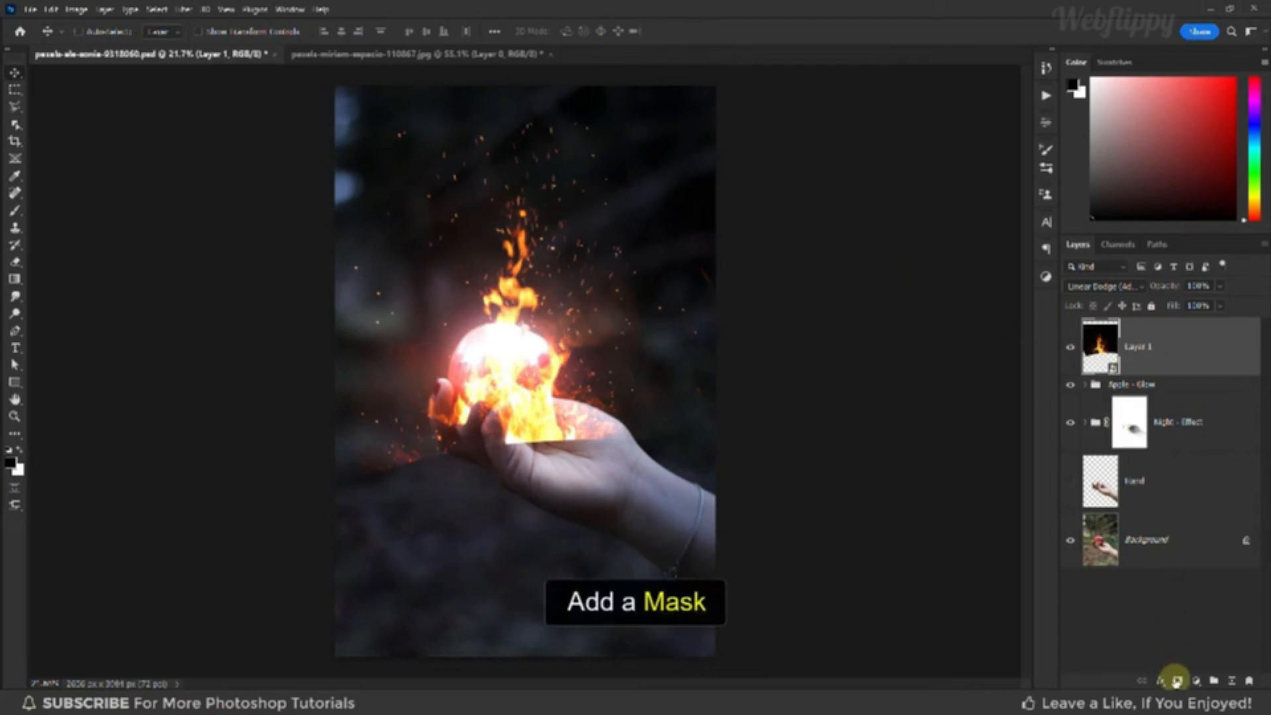
# Add a layer mask to the fire layer and set up a black brush with 100% opacity and 50% flow
pyautogui.click(1177, 680)
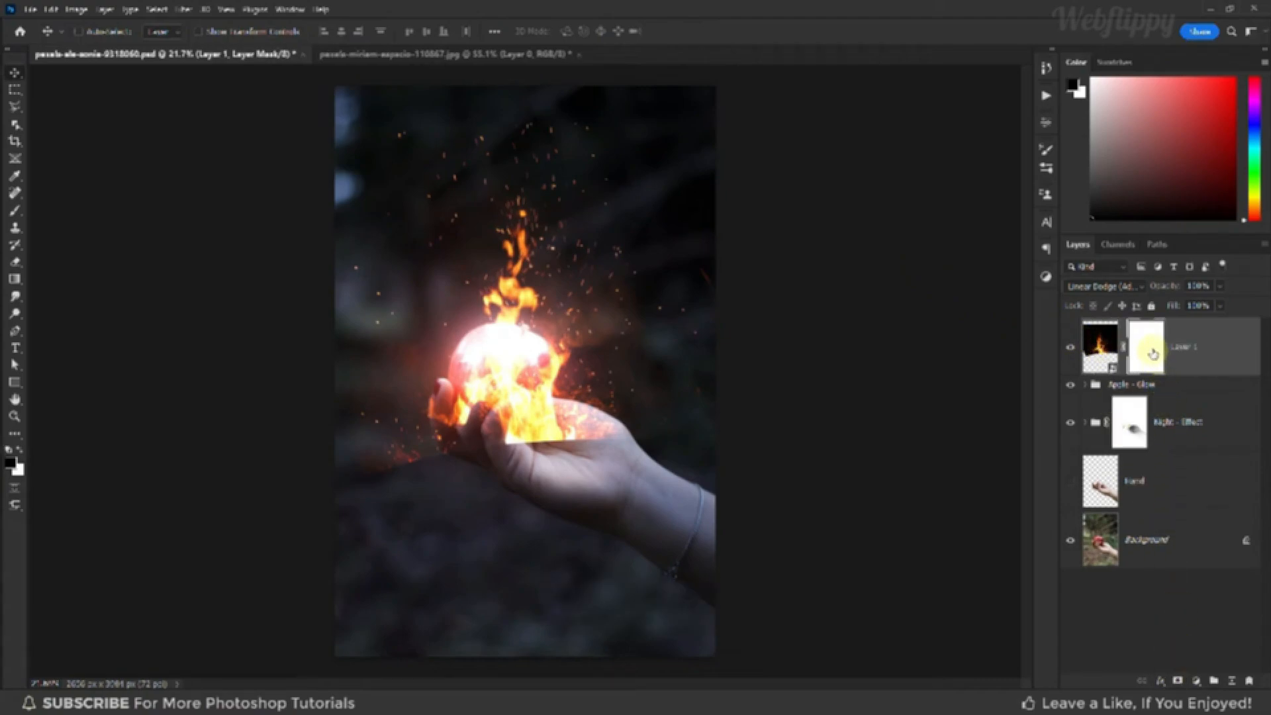
pyautogui.click(14, 210)
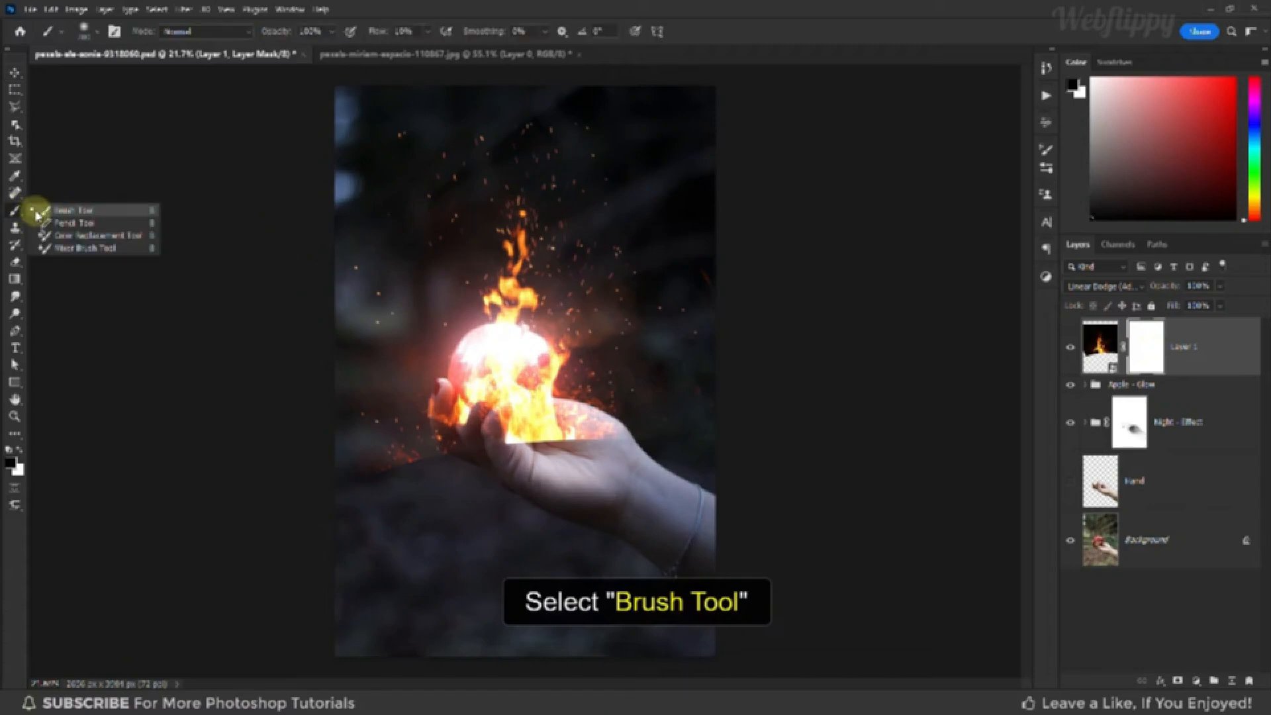
pyautogui.click(41, 212)
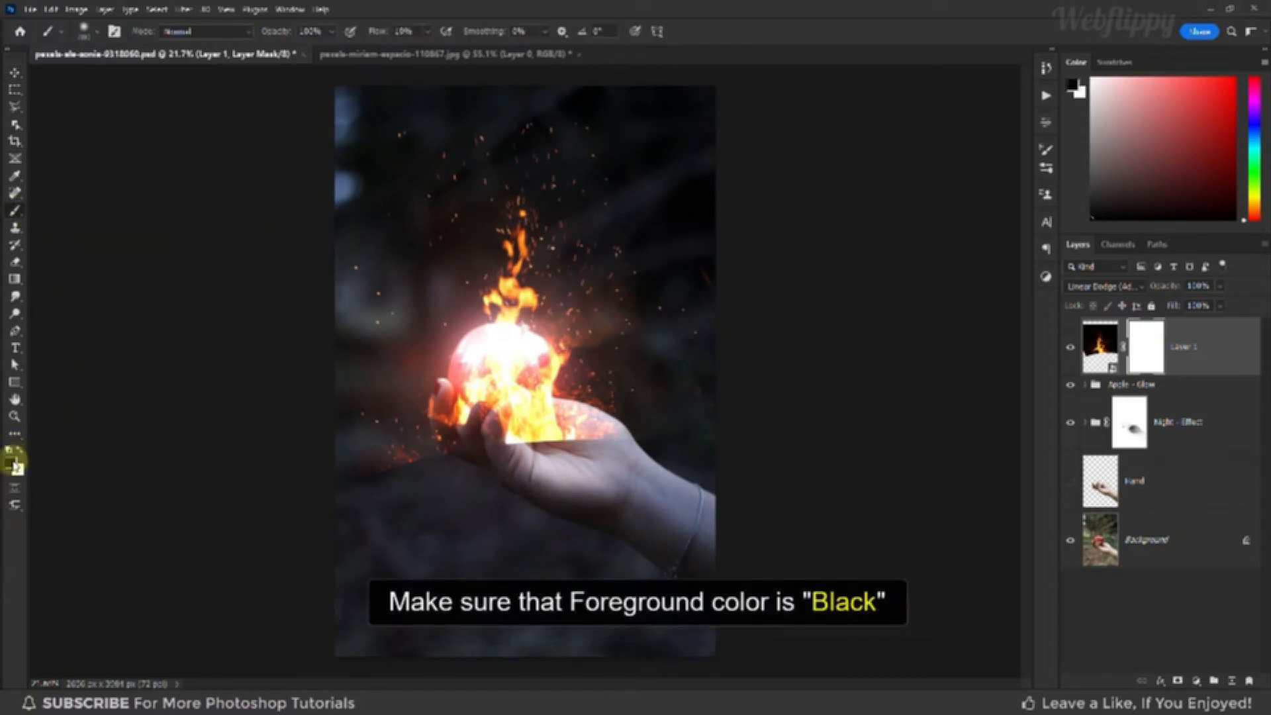
pyautogui.click(93, 32)
pyautogui.click(95, 33)
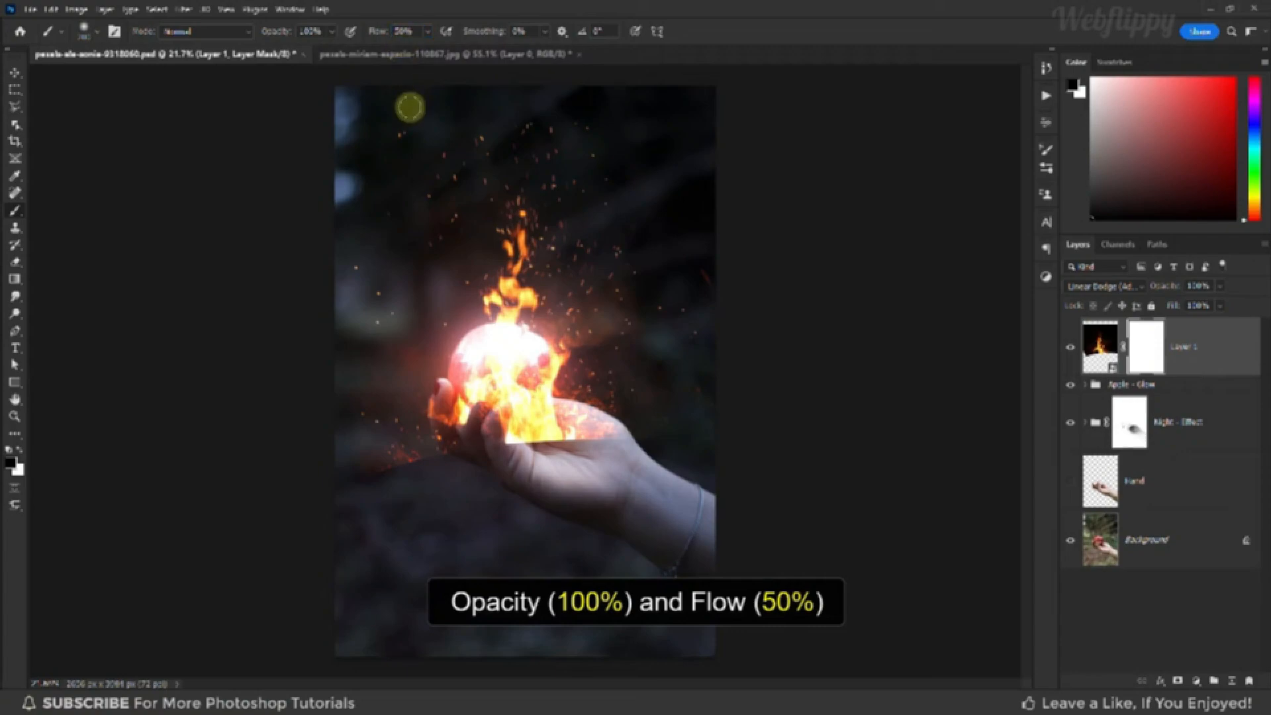
# Paint black on the fire layer's mask along the hard lower edge of the flames beside the outermost finger
pyautogui.scroll(5, 411, 389)
pyautogui.scroll(2, 424, 414)
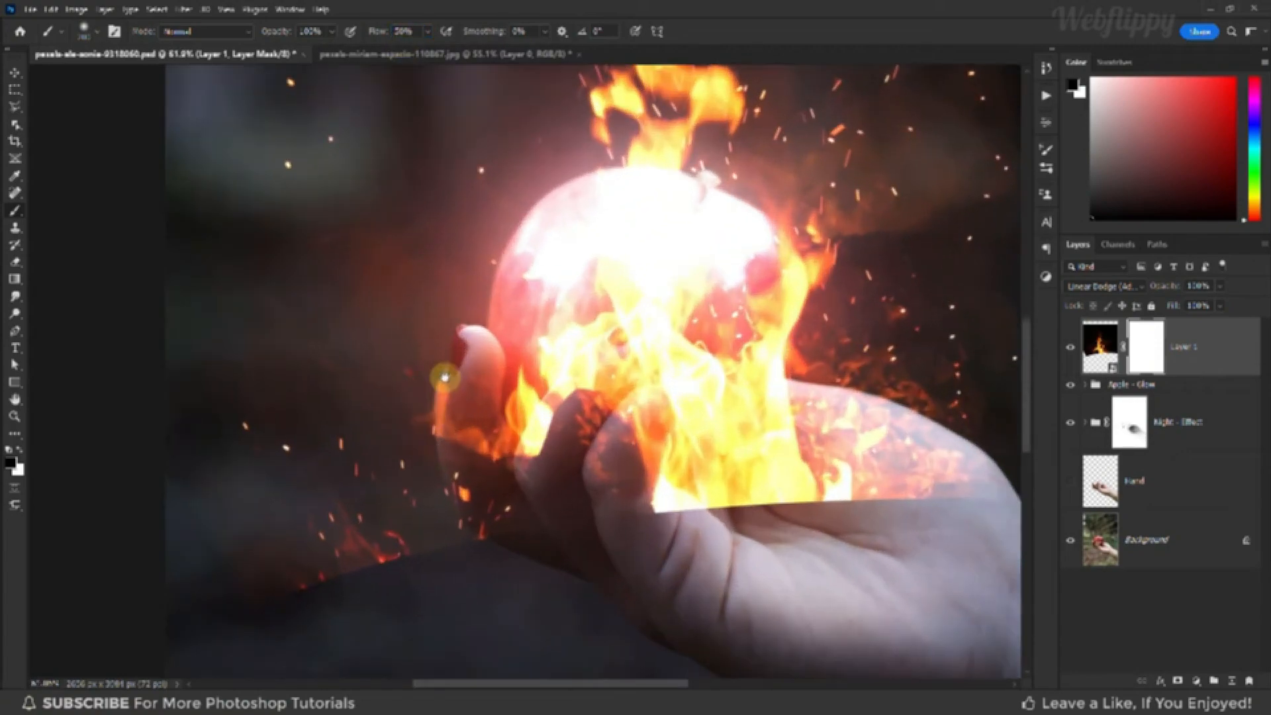
pyautogui.moveTo(296, 563)
pyautogui.mouseDown()
pyautogui.moveTo(419, 572)
pyautogui.moveTo(360, 557)
pyautogui.moveTo(535, 531)
pyautogui.moveTo(455, 500)
pyautogui.mouseUp()
# Remove the fire from the outermost finger by painting black on the mask with a smaller brush
pyautogui.scroll(2, 430, 428)
pyautogui.scroll(1, 429, 428)
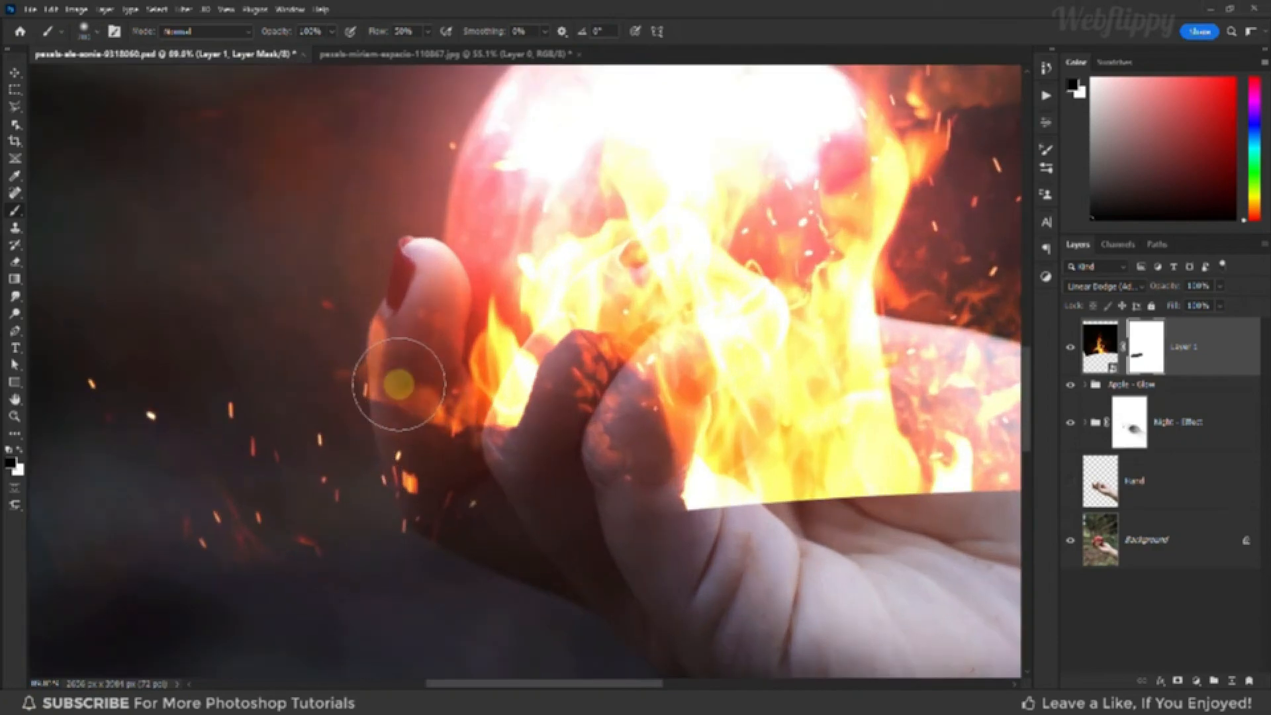
pyautogui.press('[')
pyautogui.press('[')
pyautogui.press('[')
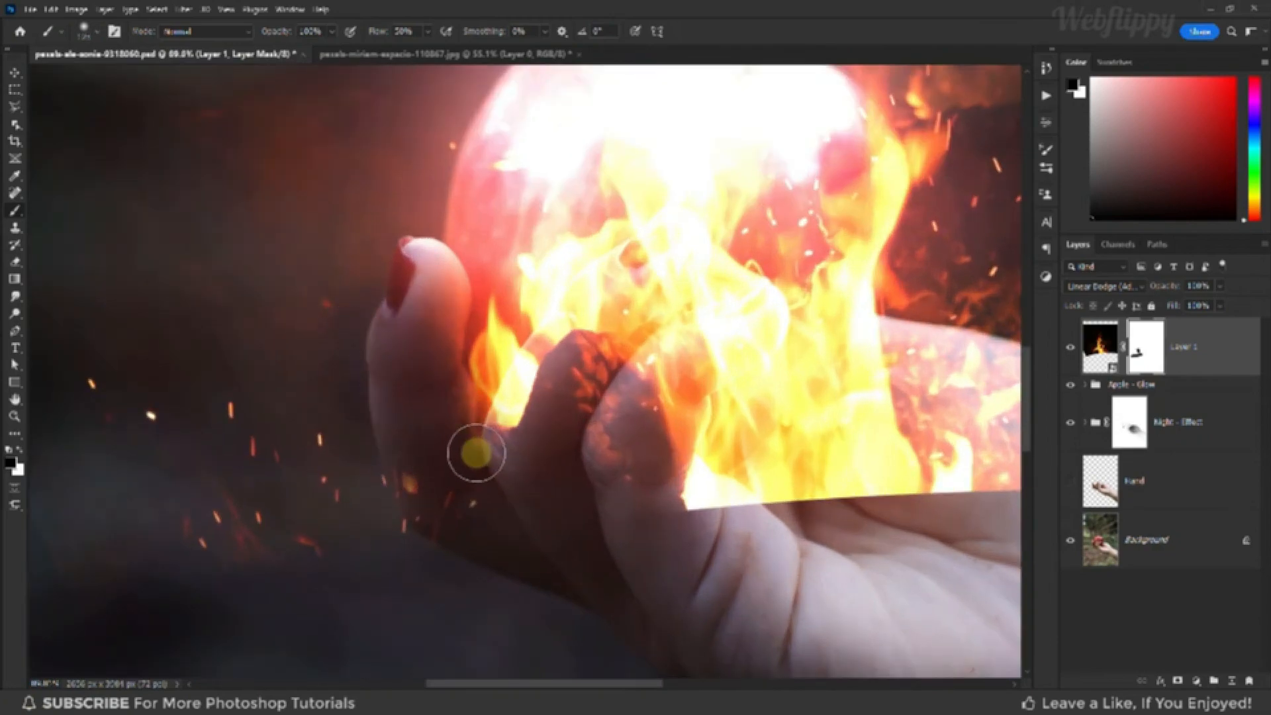
# Mask the fire off the two front fingers and their nails by painting black with an even smaller brush
pyautogui.press('[')
pyautogui.press('[')
pyautogui.press('[')
pyautogui.moveTo(490, 454)
pyautogui.mouseDown()
pyautogui.moveTo(516, 428)
pyautogui.moveTo(524, 367)
pyautogui.moveTo(565, 306)
pyautogui.mouseUp()
pyautogui.moveTo(557, 321)
pyautogui.mouseDown()
pyautogui.moveTo(492, 375)
pyautogui.moveTo(602, 272)
pyautogui.moveTo(630, 304)
pyautogui.moveTo(558, 372)
pyautogui.moveTo(669, 364)
pyautogui.moveTo(696, 386)
pyautogui.moveTo(565, 349)
pyautogui.moveTo(550, 259)
pyautogui.mouseUp()
pyautogui.scroll(-1, 564, 349)
pyautogui.moveTo(526, 381)
pyautogui.mouseDown()
pyautogui.moveTo(575, 333)
pyautogui.moveTo(639, 316)
pyautogui.moveTo(596, 451)
pyautogui.moveTo(678, 455)
pyautogui.mouseUp()
pyautogui.scroll(-3, 598, 439)
pyautogui.moveTo(598, 438); pyautogui.dragTo(508, 448)
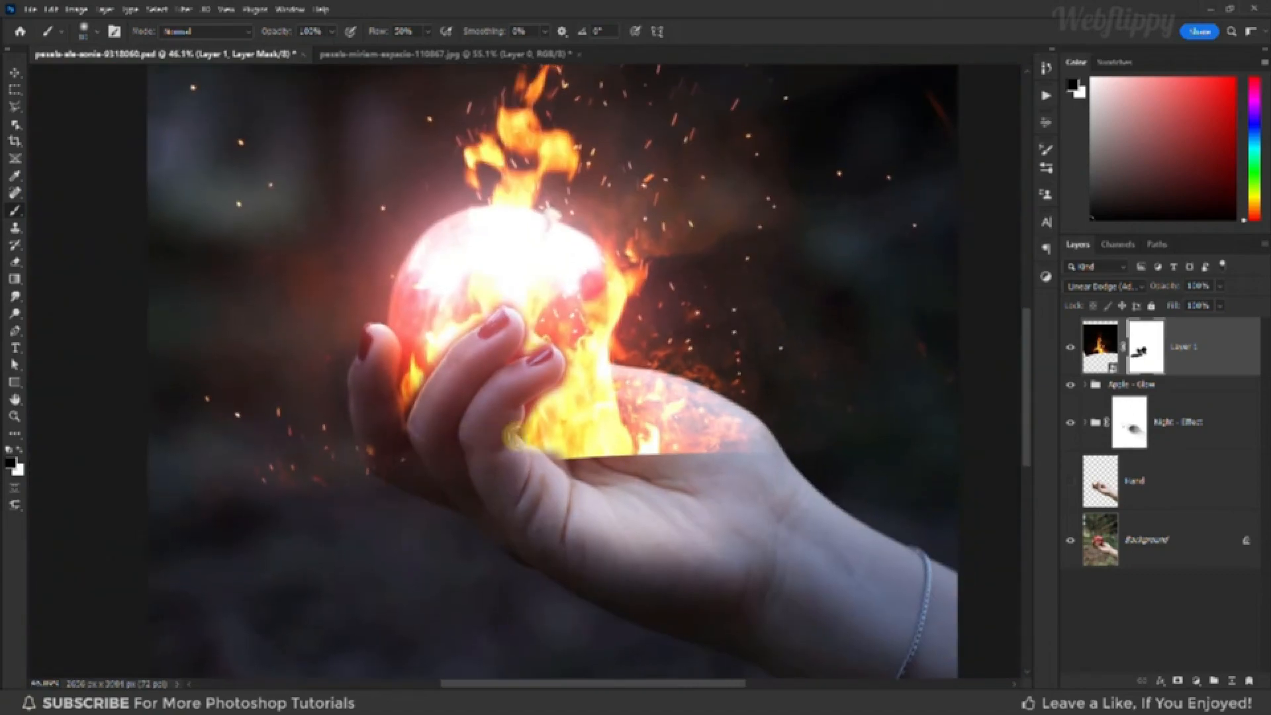
# Enlarge the brush and paint black on the mask to remove the fire and its straight lower edge from the palm
pyautogui.press(']')
pyautogui.press(']')
pyautogui.press(']')
pyautogui.press(']')
pyautogui.press(']')
pyautogui.press(']')
pyautogui.press(']')
pyautogui.press(']')
pyautogui.press(']')
pyautogui.press(']')
pyautogui.press(']')
pyautogui.press(']')
pyautogui.moveTo(588, 491)
pyautogui.mouseDown()
pyautogui.moveTo(549, 485)
pyautogui.moveTo(694, 491)
pyautogui.moveTo(690, 449)
pyautogui.moveTo(652, 429)
pyautogui.moveTo(657, 410)
pyautogui.moveTo(776, 415)
pyautogui.mouseUp()
pyautogui.scroll(-2, 775, 459)
pyautogui.moveTo(558, 496)
pyautogui.mouseDown()
pyautogui.moveTo(378, 468)
pyautogui.moveTo(335, 432)
pyautogui.moveTo(570, 522)
pyautogui.mouseUp()
# Switch to painting white with a smaller brush and restore the flames on the apple beside the outermost finger
pyautogui.scroll(4, 548, 491)
pyautogui.scroll(1, 485, 340)
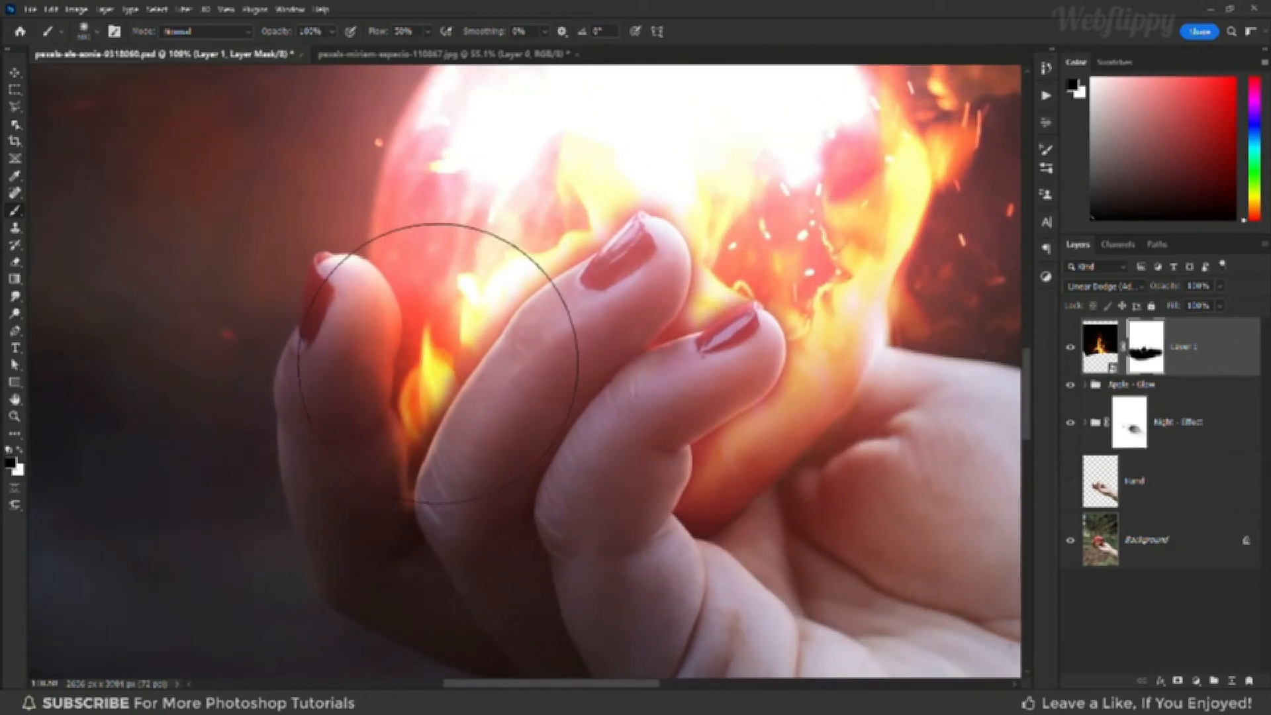
pyautogui.press('[')
pyautogui.press('[')
pyautogui.press('[')
pyautogui.press('[')
pyautogui.press('[')
pyautogui.press('[')
pyautogui.press('[')
pyautogui.press('[')
pyautogui.press('[')
pyautogui.press('[')
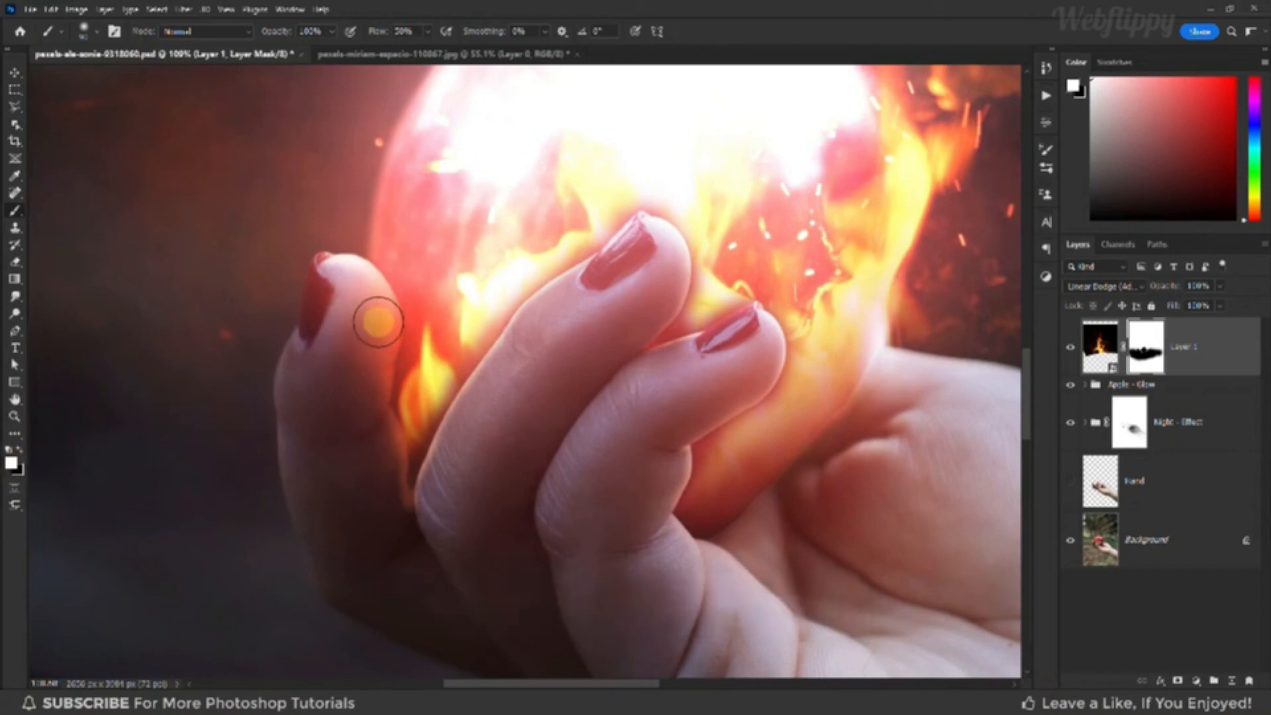
pyautogui.scroll(3, 378, 320)
pyautogui.moveTo(404, 297)
pyautogui.mouseDown()
pyautogui.moveTo(389, 299)
pyautogui.moveTo(411, 503)
pyautogui.moveTo(453, 412)
pyautogui.moveTo(385, 388)
pyautogui.mouseUp()
# Restore the flames in the gap between the outermost and middle fingers by painting white with a fine brush
pyautogui.press('[')
pyautogui.press('[')
pyautogui.press('[')
pyautogui.press('[')
pyautogui.press('[')
pyautogui.scroll(4, 424, 485)
pyautogui.press(']')
pyautogui.moveTo(407, 413)
pyautogui.mouseDown()
pyautogui.moveTo(424, 347)
pyautogui.moveTo(486, 284)
pyautogui.moveTo(437, 291)
pyautogui.mouseUp()
pyautogui.press('[')
pyautogui.press(']')
pyautogui.moveTo(482, 247); pyautogui.dragTo(501, 230)
pyautogui.moveTo(503, 259); pyautogui.dragTo(422, 361)
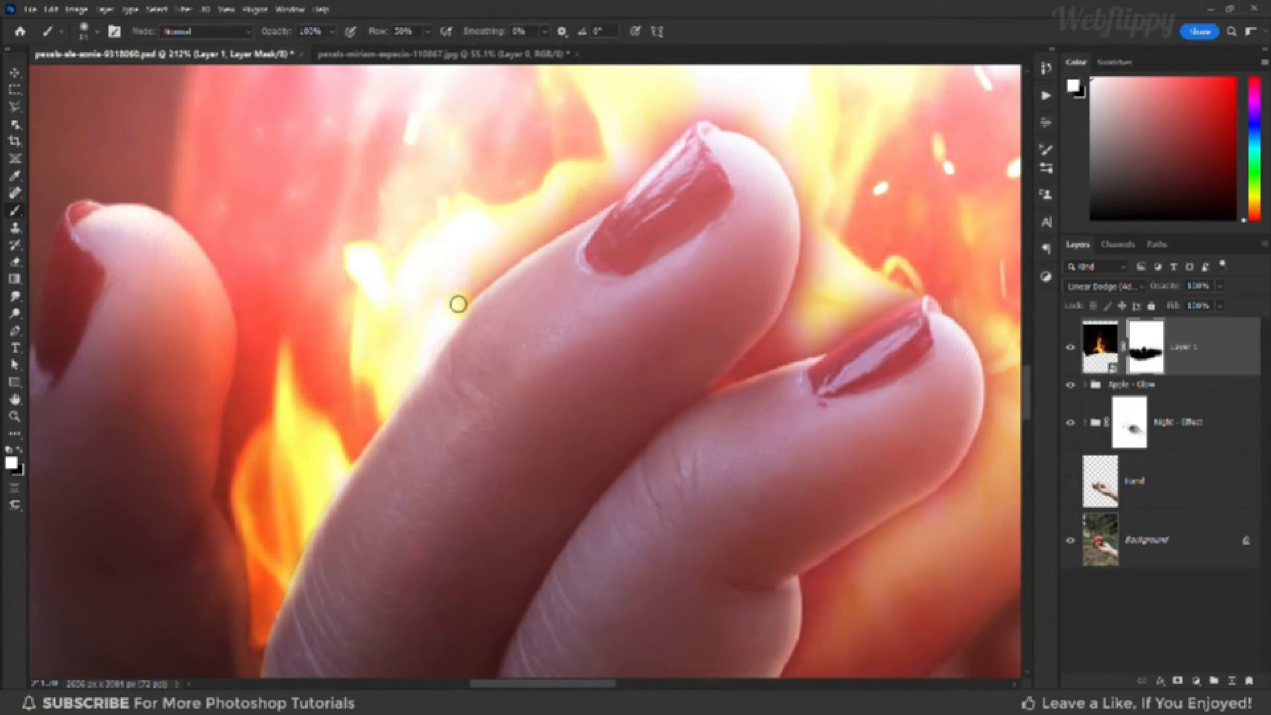
# Restore the flames along the middle finger's upper edge and around its tip by painting white on the fire layer's mask
pyautogui.moveTo(537, 243); pyautogui.dragTo(568, 216)
pyautogui.moveTo(532, 211); pyautogui.dragTo(431, 326)
pyautogui.moveTo(485, 312)
pyautogui.mouseDown()
pyautogui.moveTo(475, 331)
pyautogui.moveTo(531, 278)
pyautogui.mouseUp()
pyautogui.moveTo(531, 278)
pyautogui.mouseDown()
pyautogui.moveTo(452, 350)
pyautogui.moveTo(431, 340)
pyautogui.moveTo(556, 301)
pyautogui.mouseUp()
pyautogui.moveTo(555, 300); pyautogui.dragTo(502, 234)
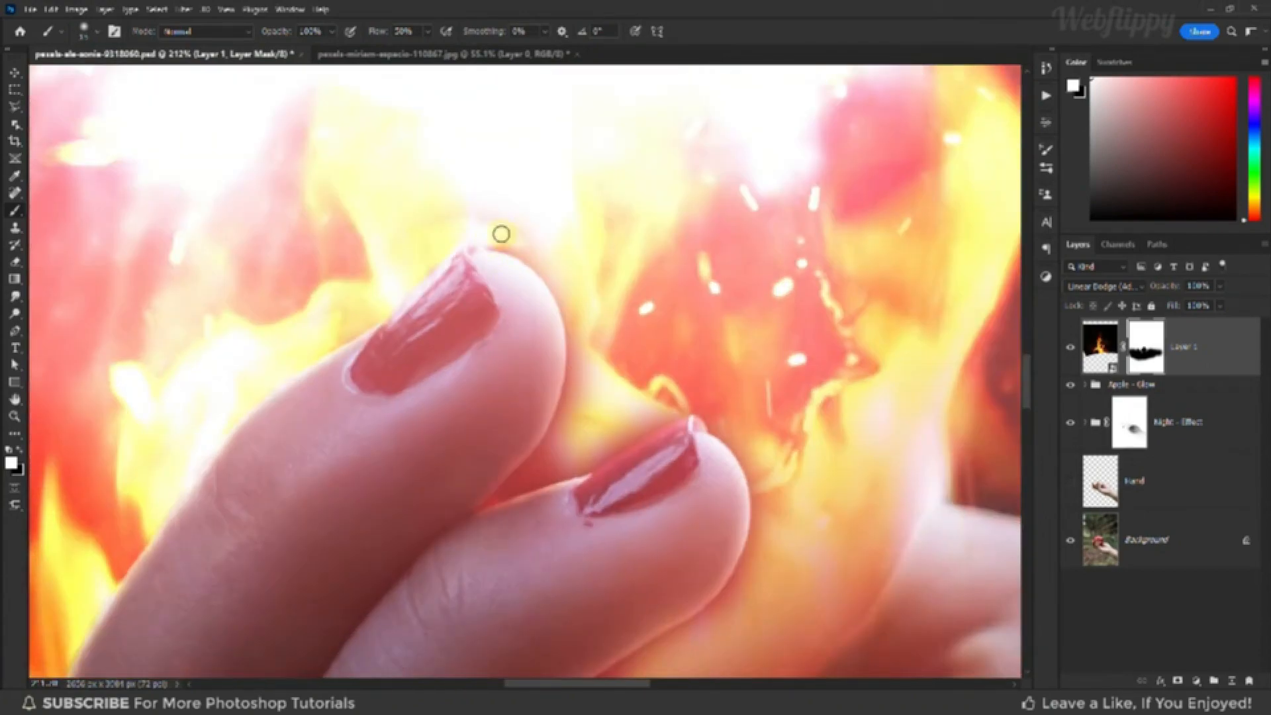
pyautogui.moveTo(568, 318); pyautogui.dragTo(579, 315)
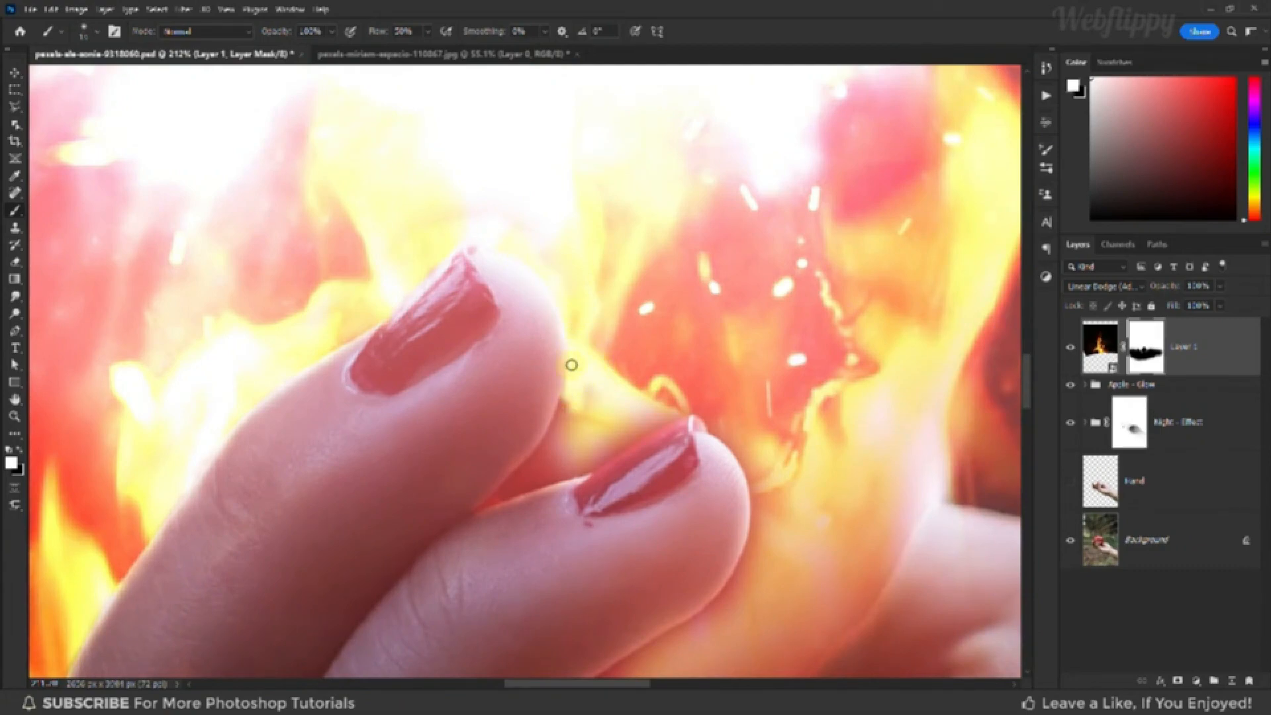
# Restore the flames in the gap between the middle finger and the nearest finger, painting white with a slightly larger brush
pyautogui.scroll(1, 572, 365)
pyautogui.moveTo(569, 379)
pyautogui.mouseDown()
pyautogui.moveTo(553, 436)
pyautogui.moveTo(568, 397)
pyautogui.moveTo(464, 526)
pyautogui.moveTo(550, 488)
pyautogui.moveTo(518, 481)
pyautogui.moveTo(628, 402)
pyautogui.mouseUp()
pyautogui.moveTo(627, 402); pyautogui.dragTo(571, 316)
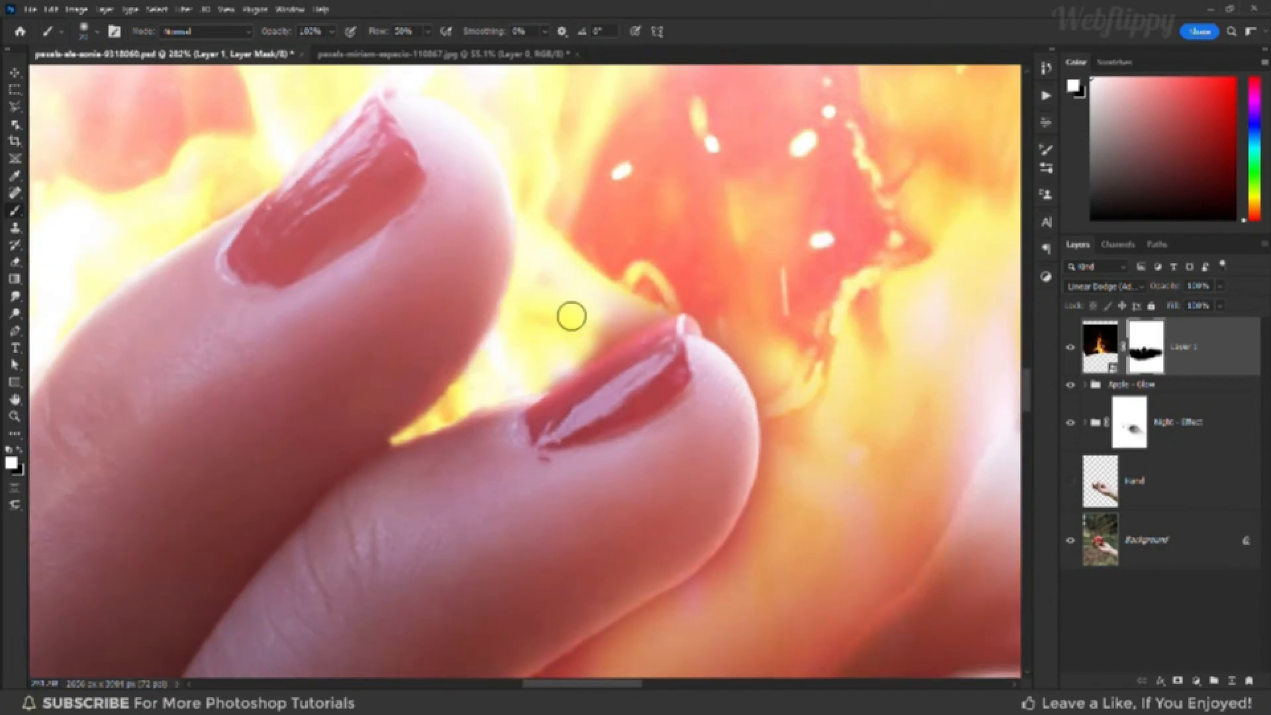
pyautogui.press(']')
pyautogui.press(']')
pyautogui.press(']')
pyautogui.moveTo(563, 370)
pyautogui.mouseDown()
pyautogui.moveTo(653, 309)
pyautogui.moveTo(391, 353)
pyautogui.mouseUp()
pyautogui.click(425, 380)
pyautogui.moveTo(448, 414)
pyautogui.mouseDown()
pyautogui.moveTo(460, 391)
pyautogui.moveTo(514, 514)
pyautogui.moveTo(530, 334)
pyautogui.mouseUp()
# Enlarge the brush and paint white to bring back the flames around the nearest fingertip and down the apple to the palm
pyautogui.press(']')
pyautogui.press(']')
pyautogui.moveTo(509, 381)
pyautogui.mouseDown()
pyautogui.moveTo(516, 321)
pyautogui.moveTo(568, 353)
pyautogui.moveTo(431, 468)
pyautogui.moveTo(668, 300)
pyautogui.mouseUp()
pyautogui.moveTo(682, 295)
pyautogui.mouseDown()
pyautogui.moveTo(507, 388)
pyautogui.moveTo(535, 368)
pyautogui.moveTo(499, 408)
pyautogui.moveTo(524, 426)
pyautogui.moveTo(543, 386)
pyautogui.moveTo(553, 436)
pyautogui.moveTo(503, 467)
pyautogui.moveTo(458, 554)
pyautogui.moveTo(472, 588)
pyautogui.moveTo(504, 620)
pyautogui.moveTo(471, 563)
pyautogui.moveTo(520, 620)
pyautogui.moveTo(546, 552)
pyautogui.moveTo(543, 519)
pyautogui.moveTo(604, 554)
pyautogui.moveTo(583, 510)
pyautogui.moveTo(602, 441)
pyautogui.moveTo(575, 517)
pyautogui.mouseUp()
pyautogui.scroll(-3, 583, 511)
pyautogui.press(']')
pyautogui.press(']')
pyautogui.press(']')
pyautogui.press(']')
pyautogui.press(']')
pyautogui.scroll(-14, 568, 502)
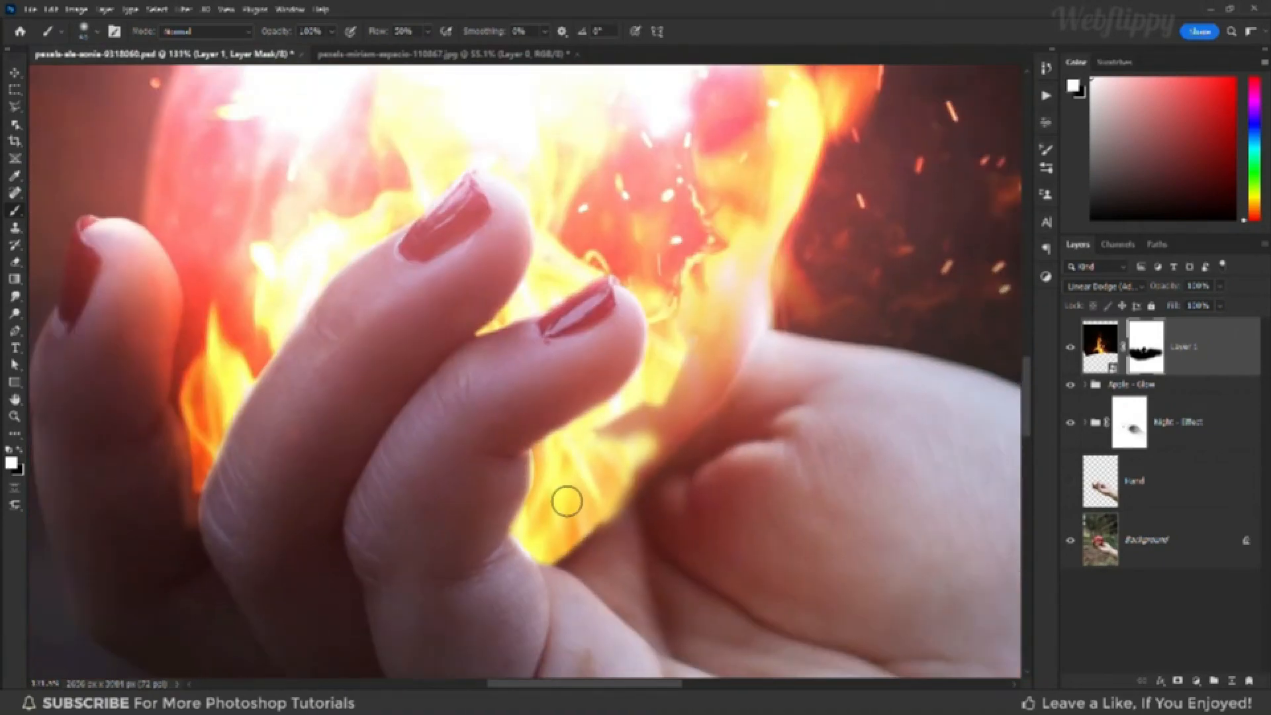
# Switch to black with a much larger brush and fade out the lowest flames where the apple meets the palm
pyautogui.moveTo(459, 467); pyautogui.dragTo(469, 358)
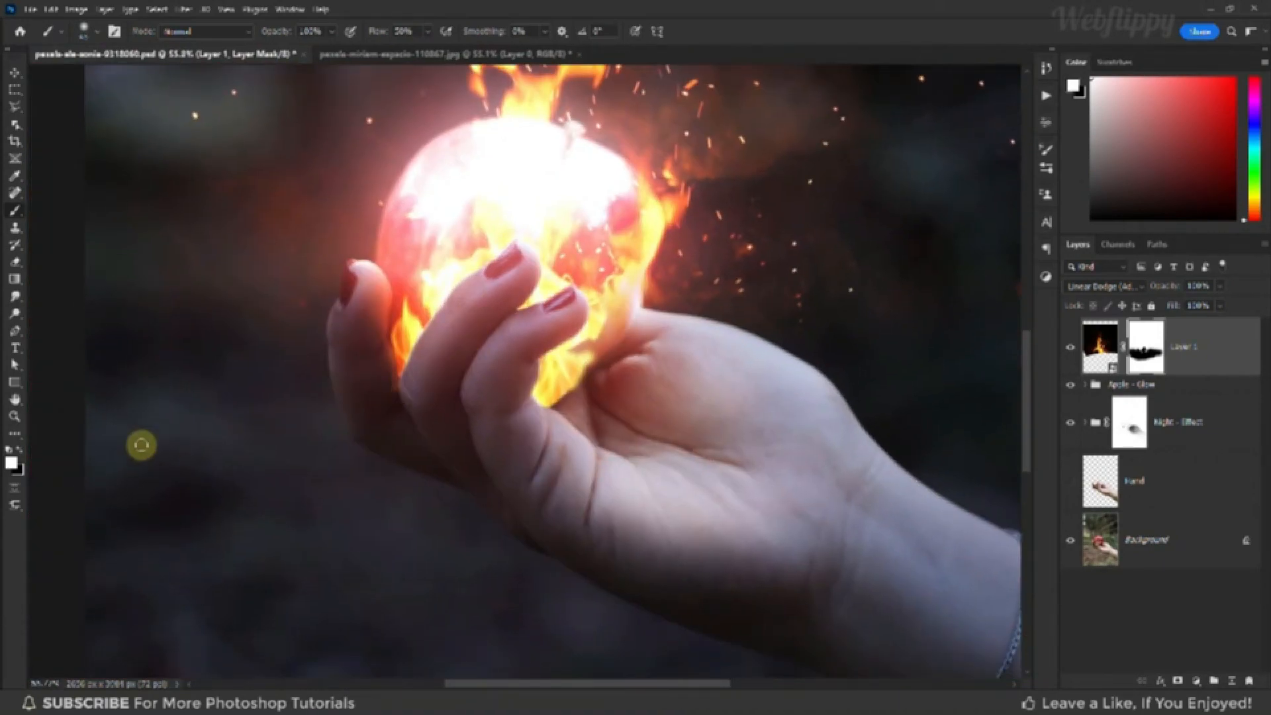
pyautogui.moveTo(394, 408); pyautogui.dragTo(359, 390)
pyautogui.press(']')
pyautogui.press(']')
pyautogui.press(']')
pyautogui.press(']')
pyautogui.press(']')
pyautogui.press(']')
pyautogui.press(']')
pyautogui.press(']')
pyautogui.press(']')
pyautogui.press(']')
pyautogui.press(']')
pyautogui.press(']')
pyautogui.press(']')
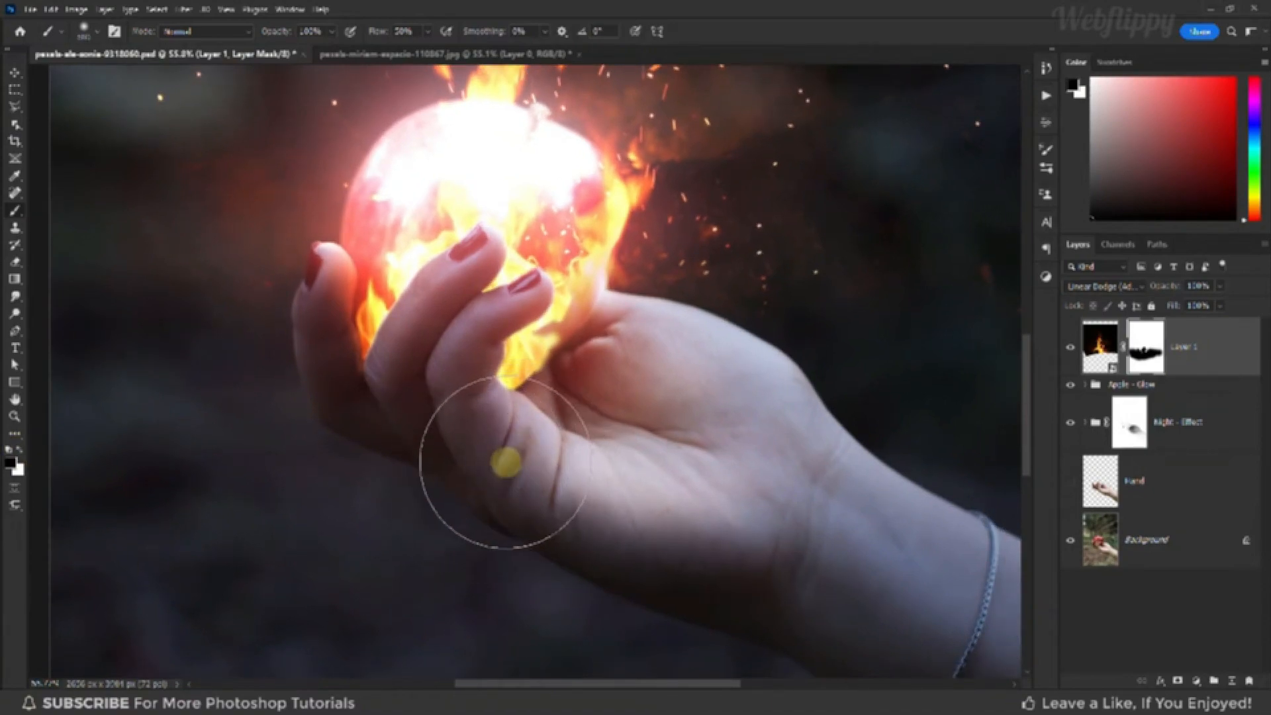
pyautogui.moveTo(508, 463)
pyautogui.mouseDown()
pyautogui.moveTo(410, 476)
pyautogui.moveTo(478, 466)
pyautogui.moveTo(441, 429)
pyautogui.moveTo(440, 444)
pyautogui.moveTo(551, 419)
pyautogui.moveTo(530, 459)
pyautogui.mouseUp()
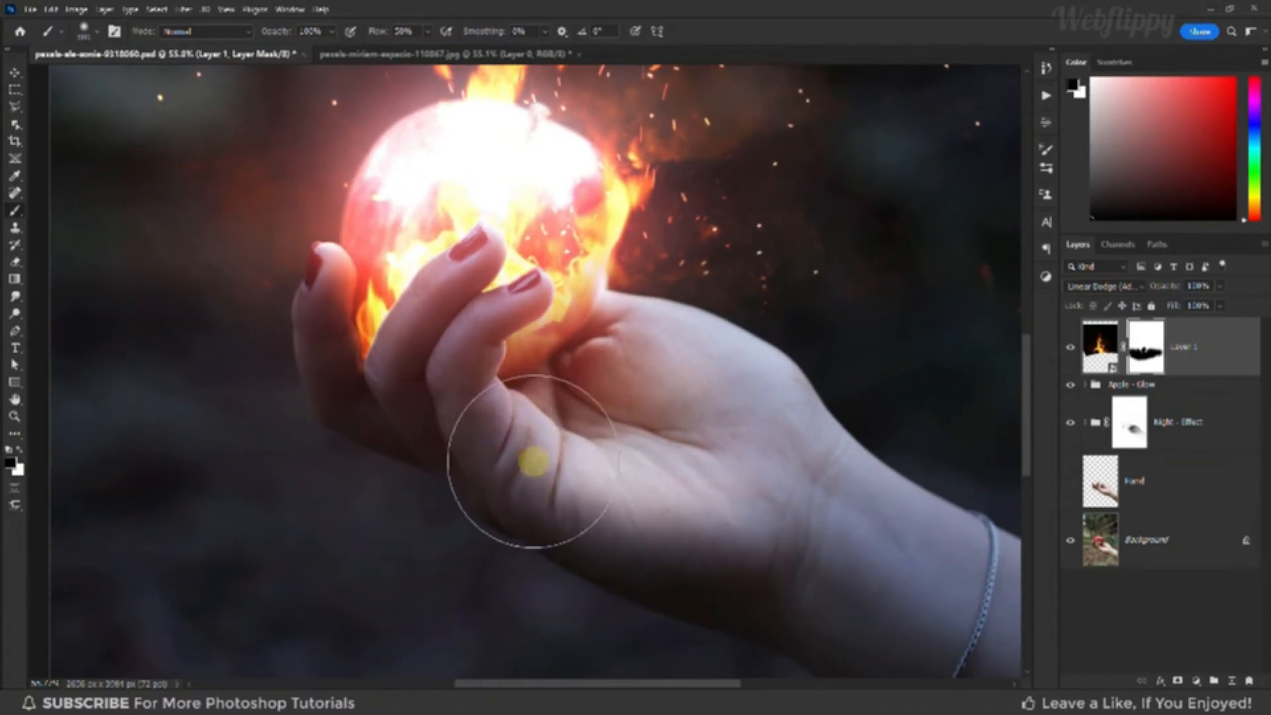
pyautogui.moveTo(674, 411); pyautogui.dragTo(625, 431)
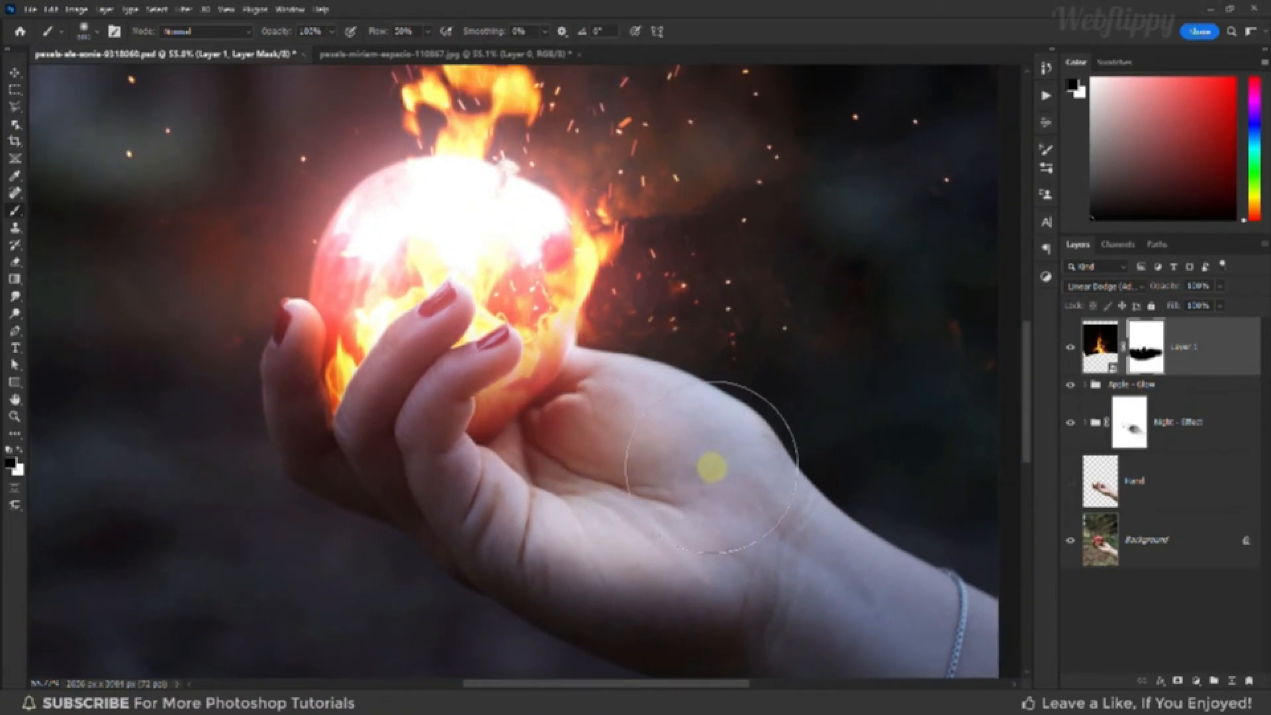
# Compare the whole image with the fire layer's mask disabled and enabled, and with the fire layer hidden and shown
pyautogui.hotkey('ctrl', '0')
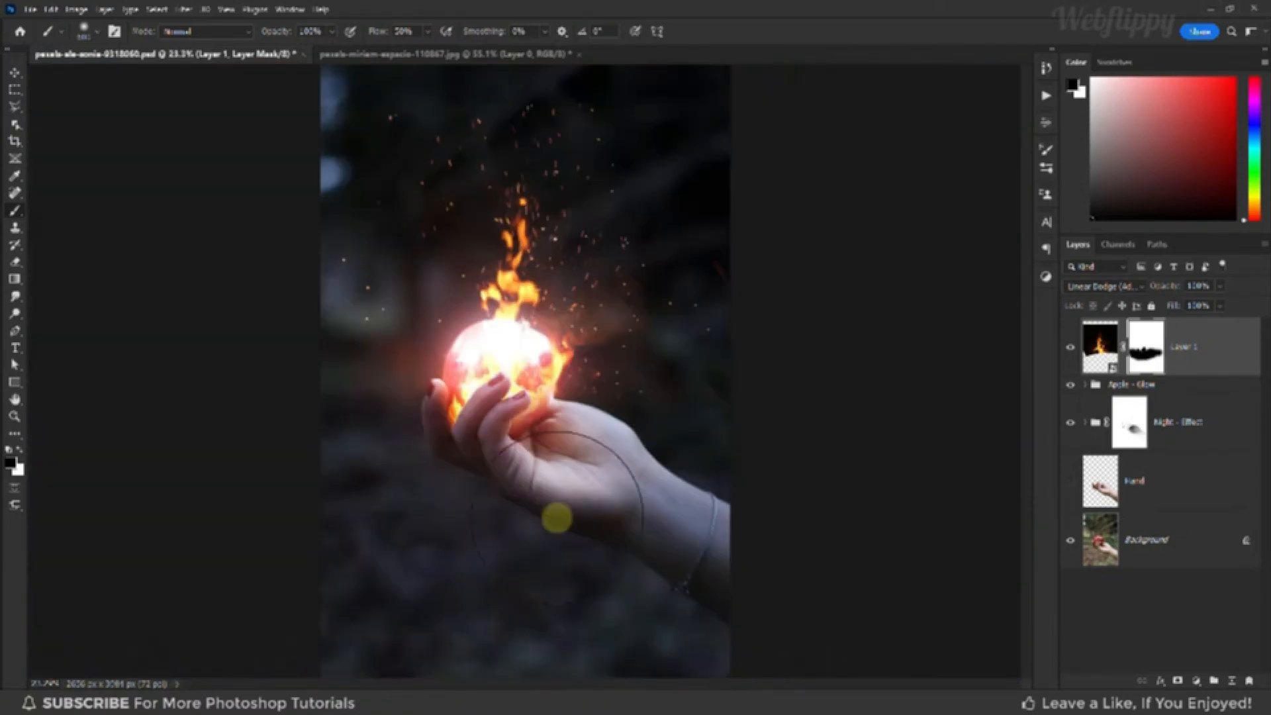
pyautogui.rightClick(1153, 345)
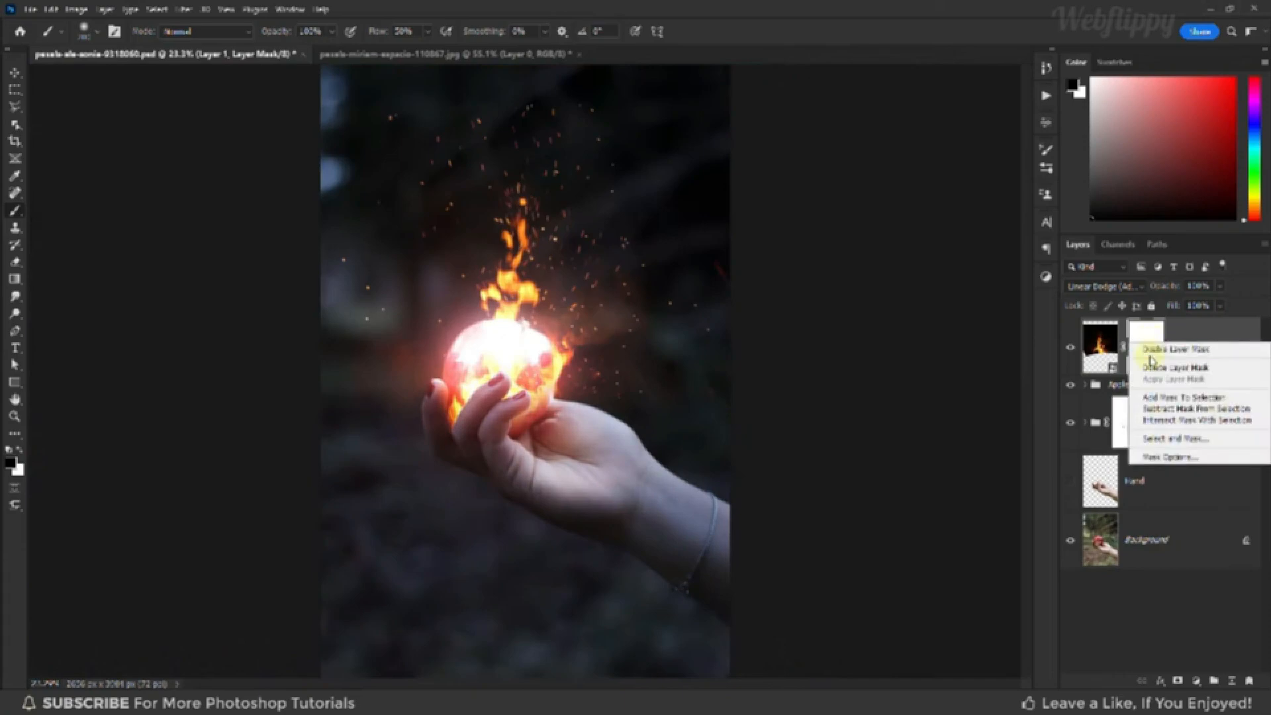
pyautogui.click(1150, 349)
pyautogui.rightClick(1151, 348)
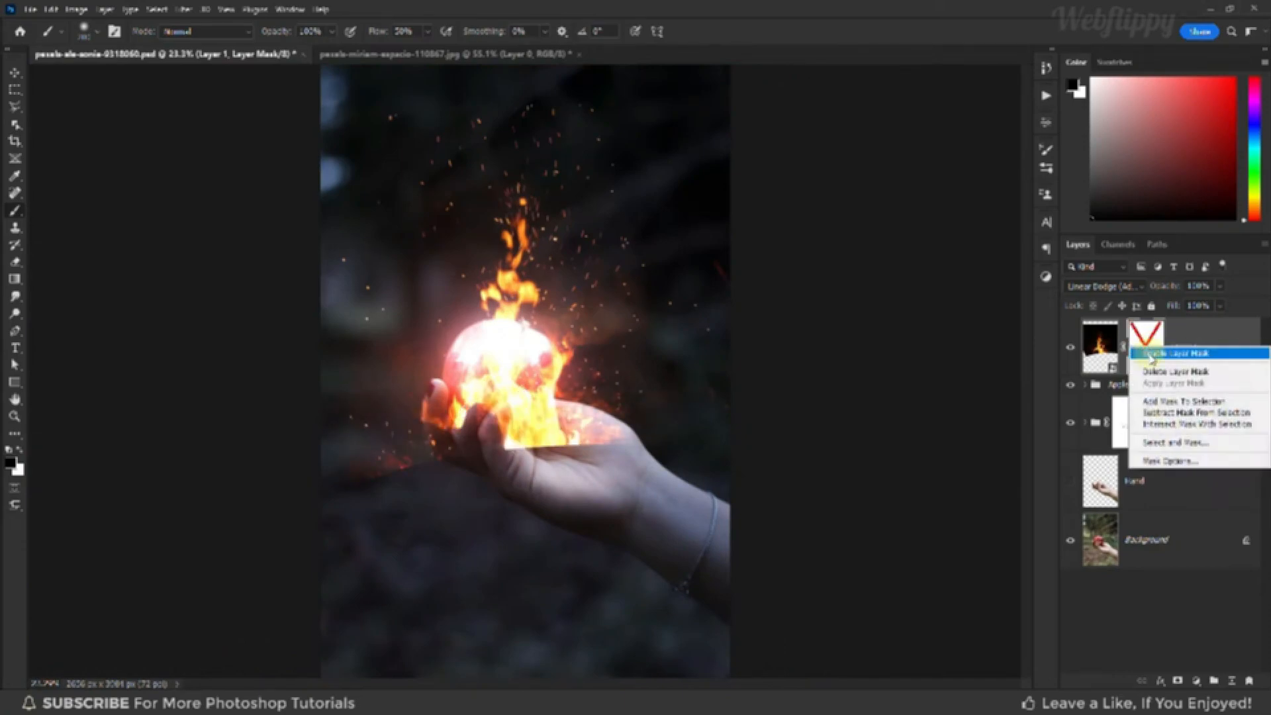
pyautogui.click(1150, 355)
pyautogui.click(1071, 347)
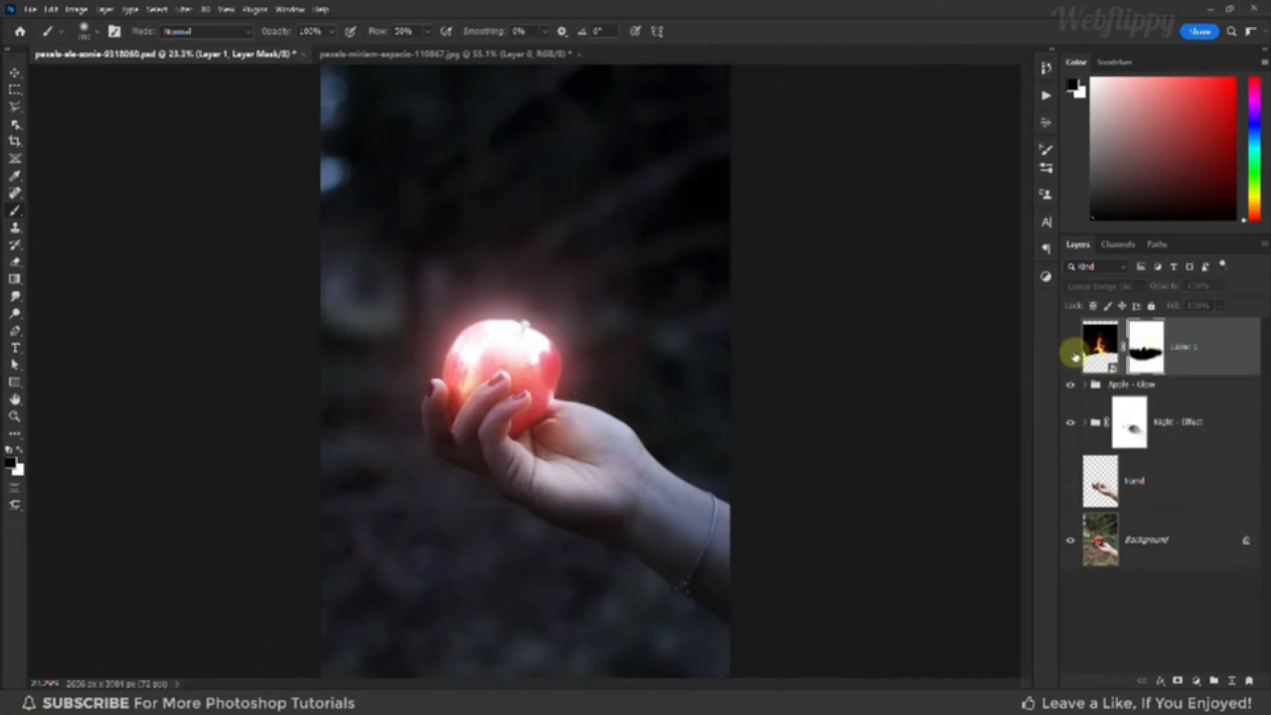
pyautogui.click(1071, 349)
# Load the Hand layer's outline as a selection and add a Hue/Saturation adjustment limited to it above the Night - Effect group
pyautogui.click(1202, 422)
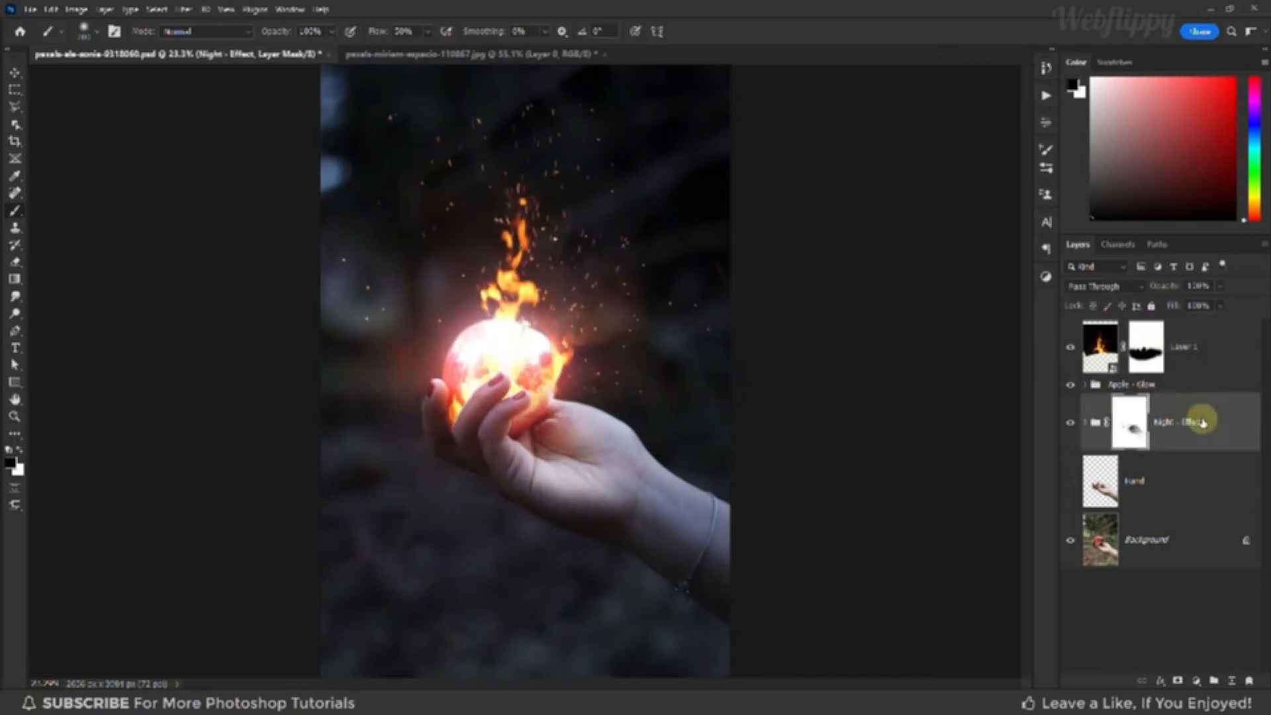
pyautogui.keyDown('ctrl'); pyautogui.click(1101, 482); pyautogui.keyUp('ctrl')
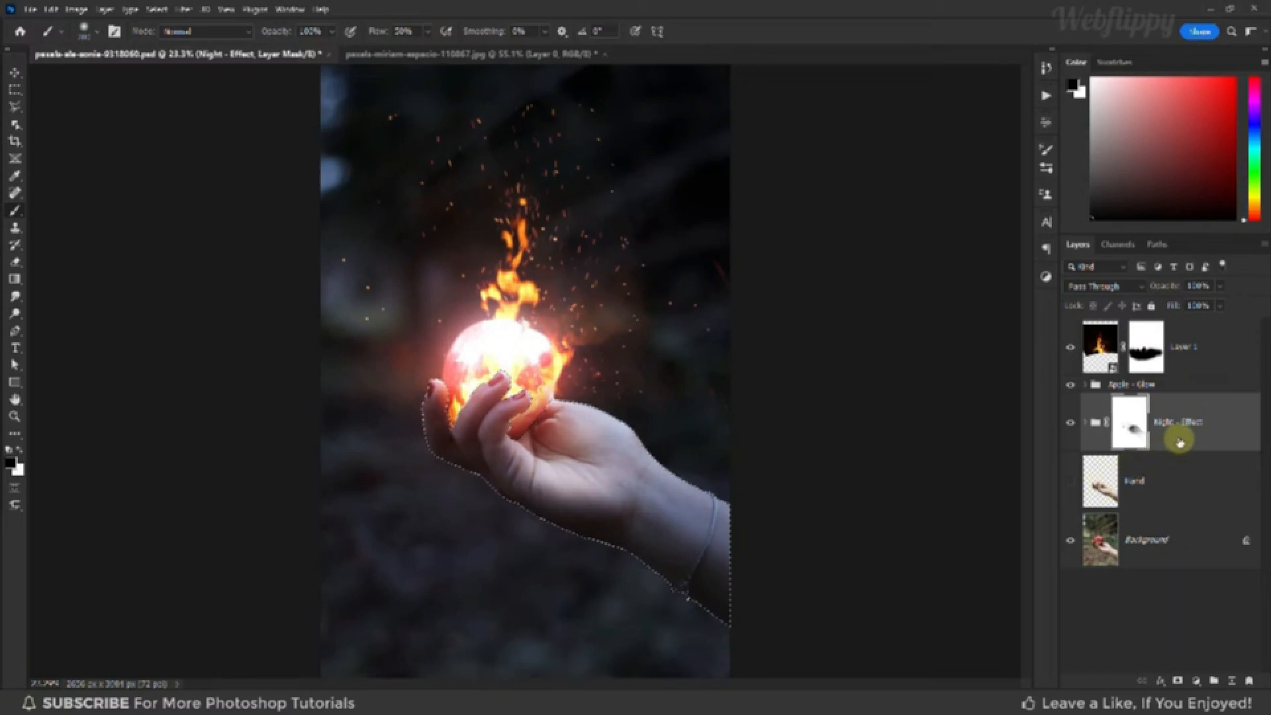
pyautogui.click(1196, 681)
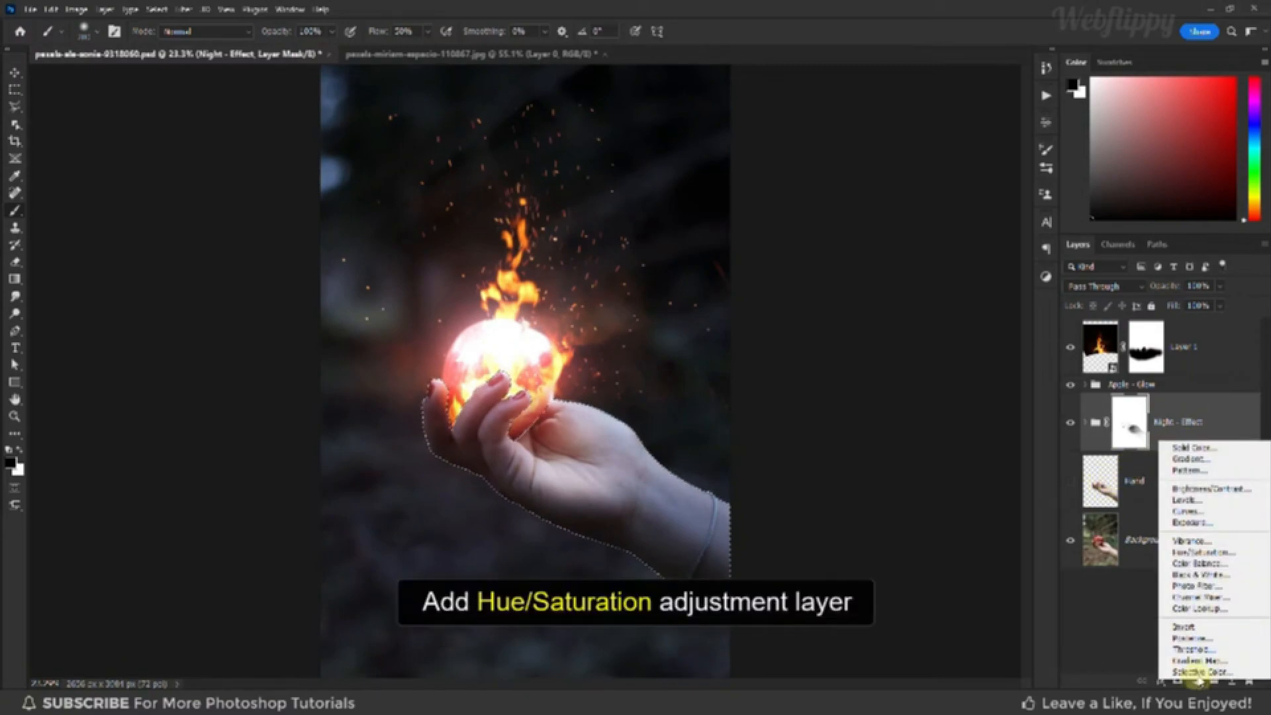
pyautogui.click(1230, 553)
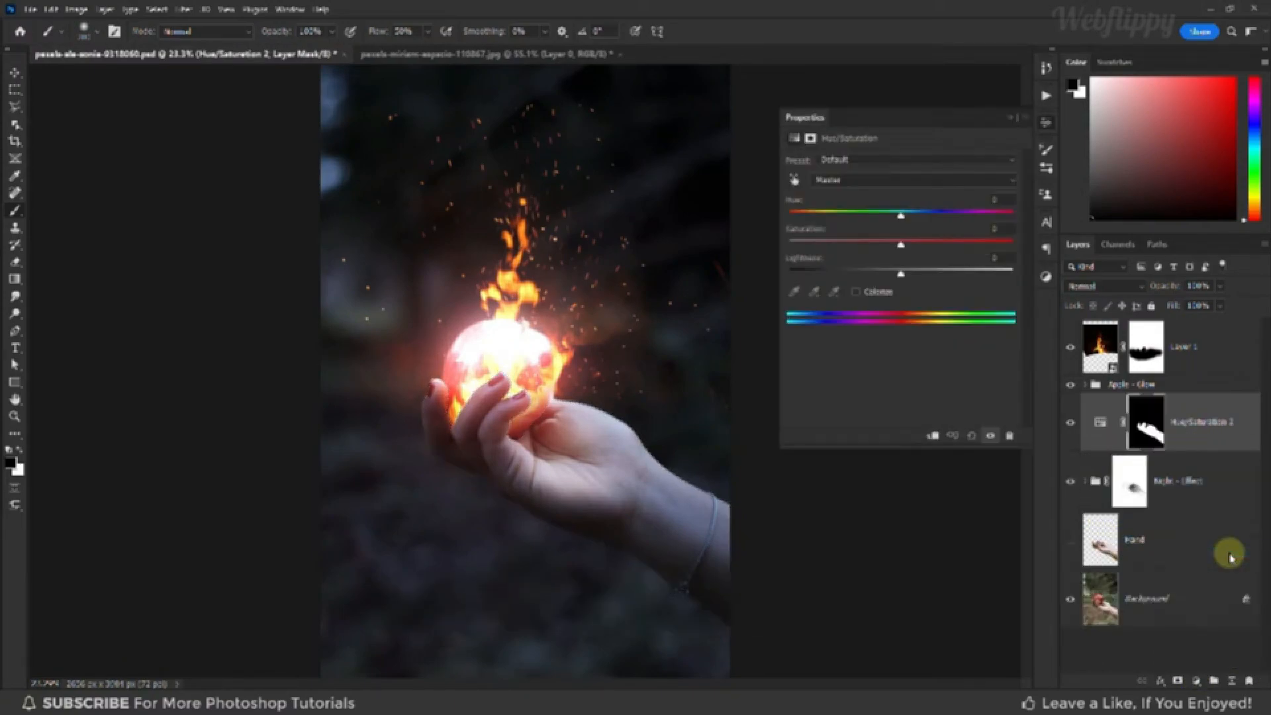
# Colorize the hand orange-red with hue 12 and saturation about 76, and compare it with the adjustment hidden and shown
pyautogui.click(881, 294)
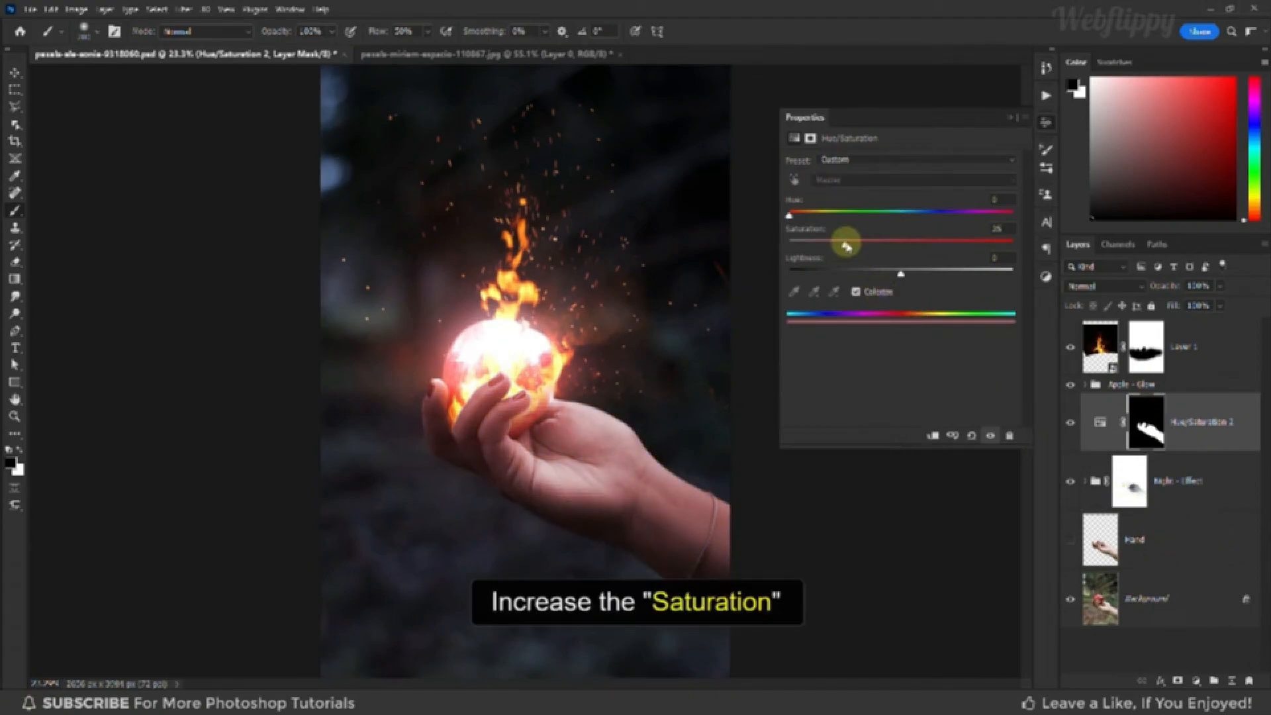
pyautogui.moveTo(845, 246); pyautogui.dragTo(947, 247)
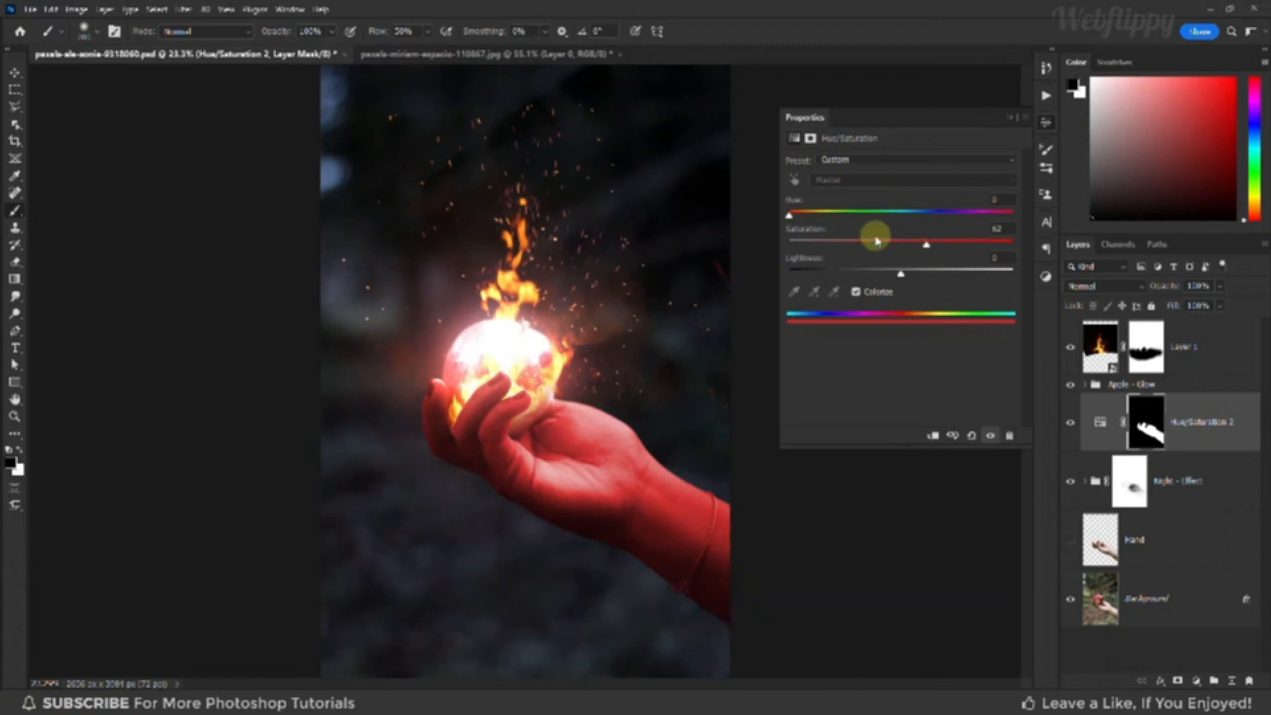
pyautogui.moveTo(790, 215)
pyautogui.mouseDown()
pyautogui.moveTo(990, 212)
pyautogui.moveTo(796, 220)
pyautogui.mouseUp()
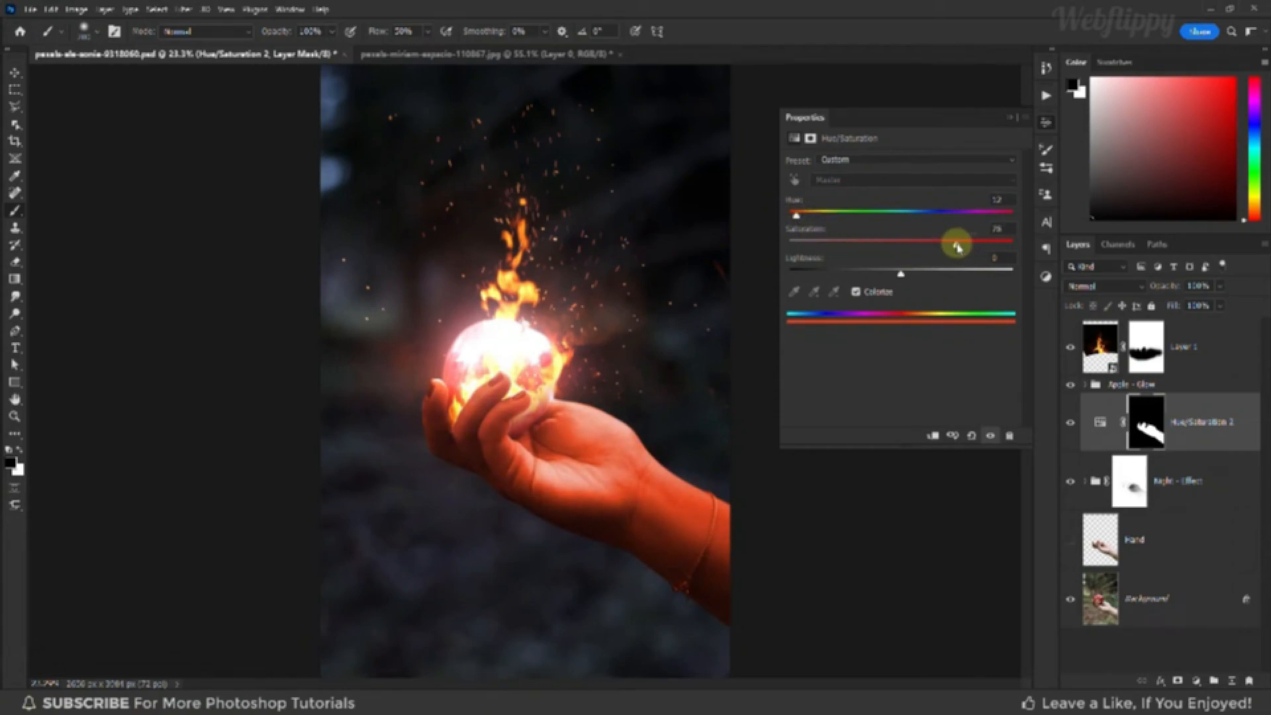
pyautogui.moveTo(913, 273)
pyautogui.mouseDown()
pyautogui.moveTo(900, 275)
pyautogui.moveTo(913, 275)
pyautogui.mouseUp()
pyautogui.click(1010, 124)
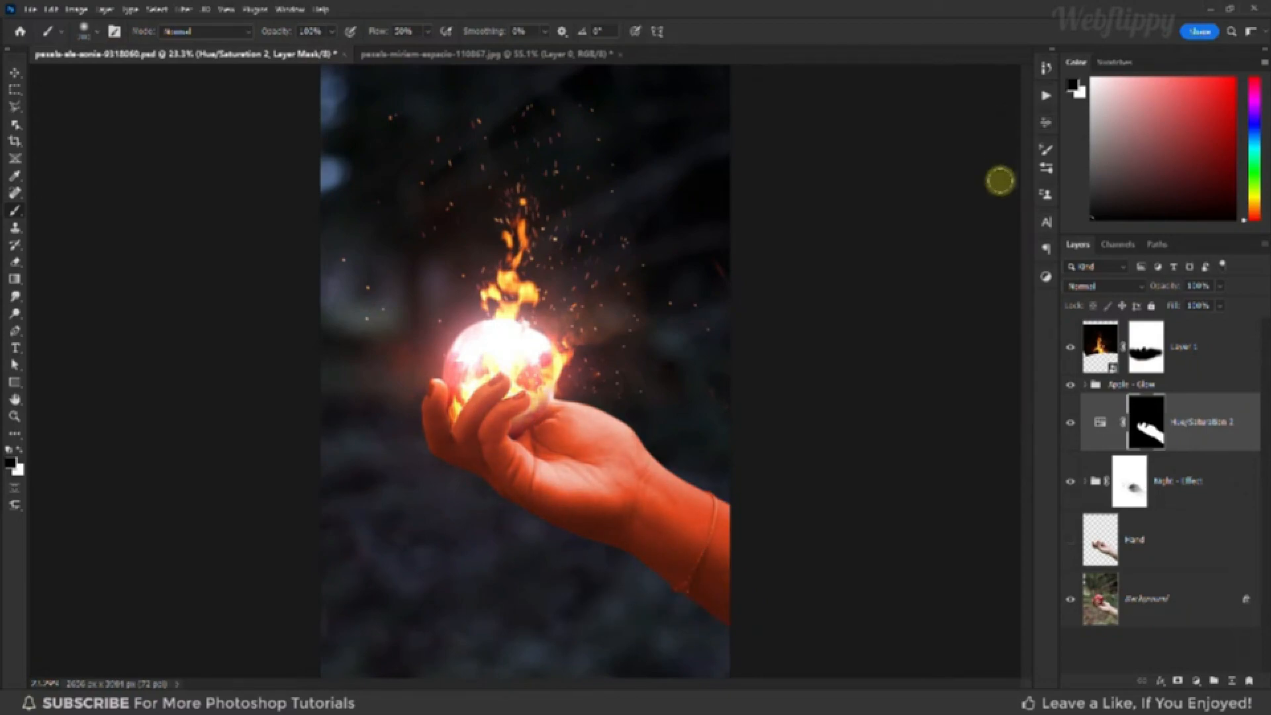
pyautogui.click(1071, 426)
pyautogui.click(1070, 426)
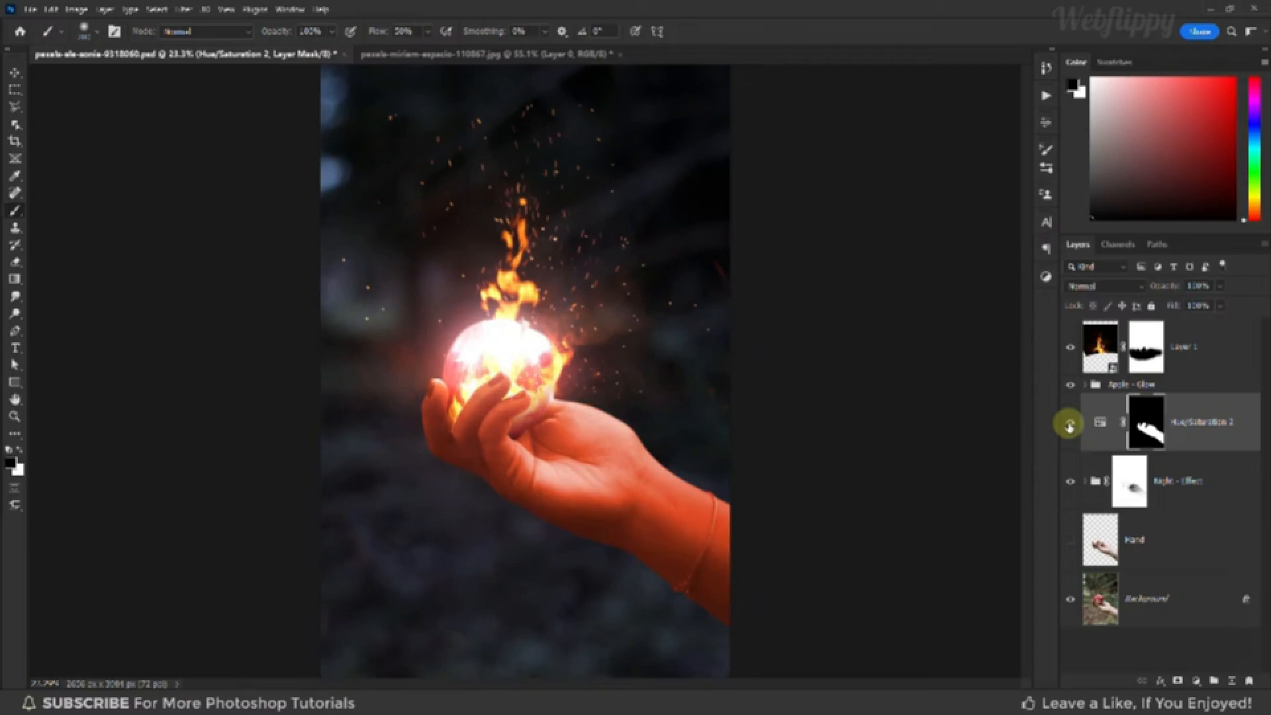
# In the Hue/Saturation layer's Blending Options, split the Underlying Layer's dark Blend If slider to 50 / 150 and apply it
pyautogui.rightClick(1225, 425)
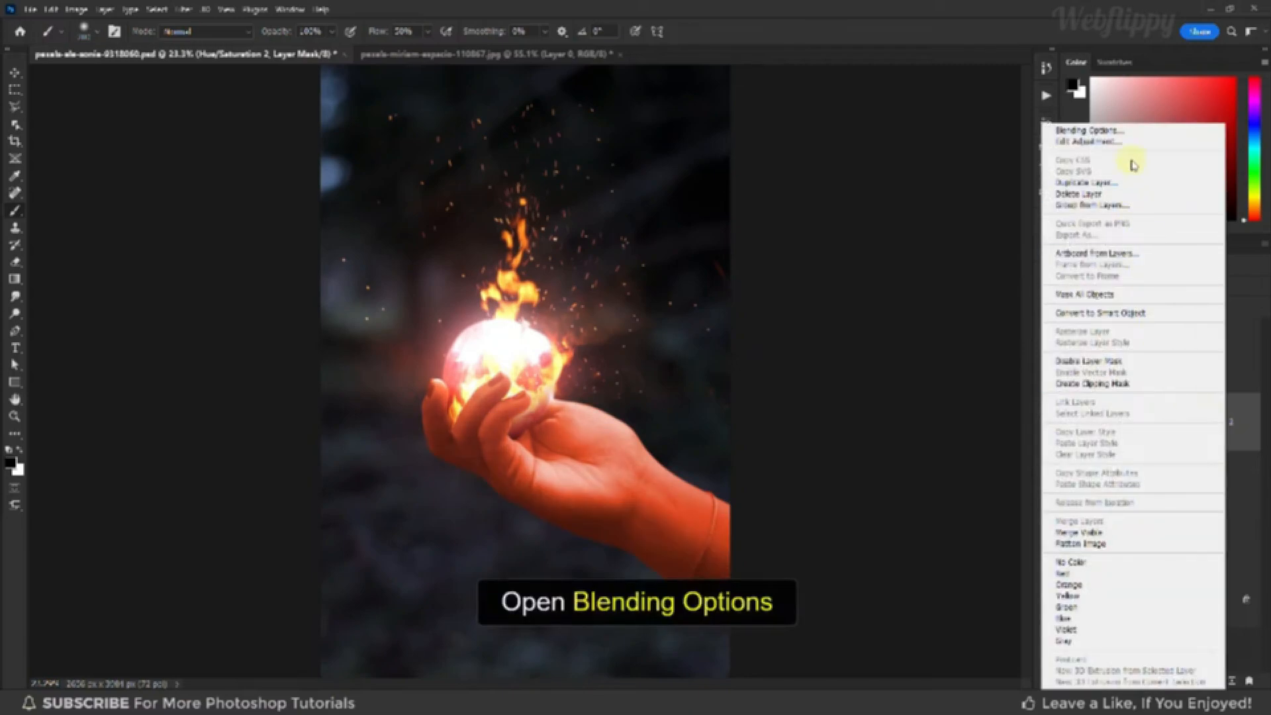
pyautogui.click(1134, 136)
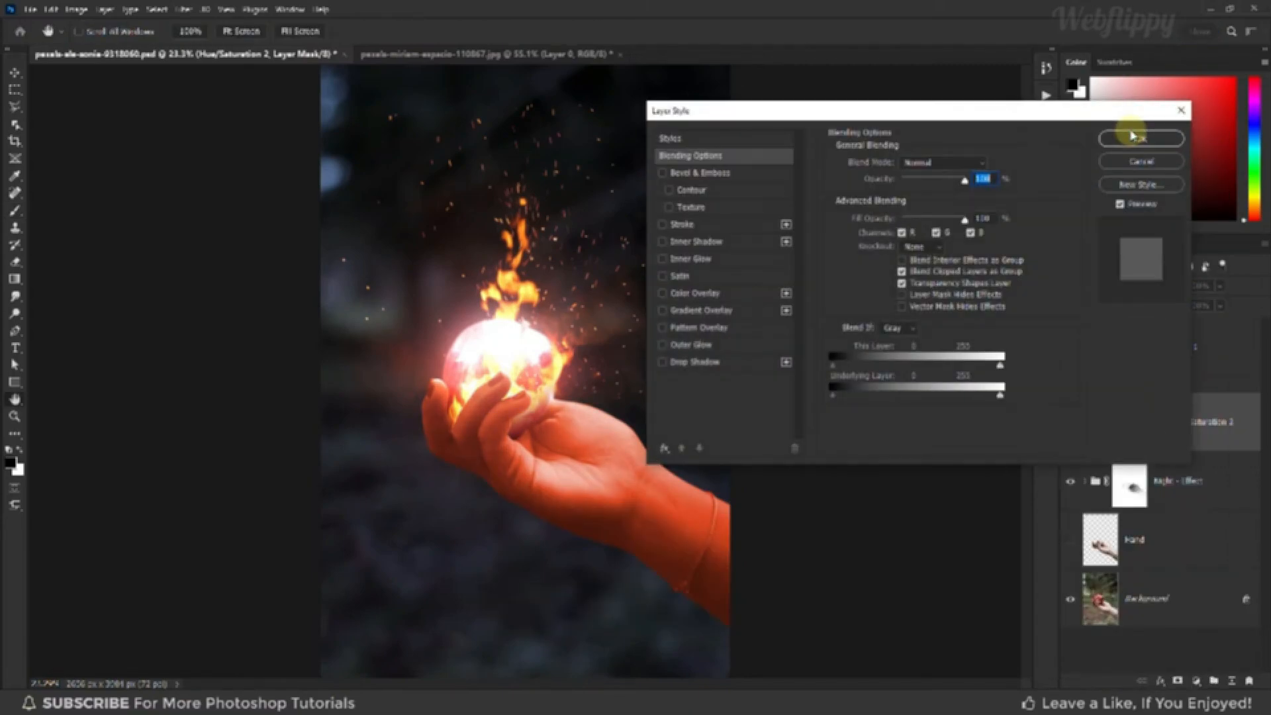
pyautogui.moveTo(836, 398); pyautogui.dragTo(924, 402)
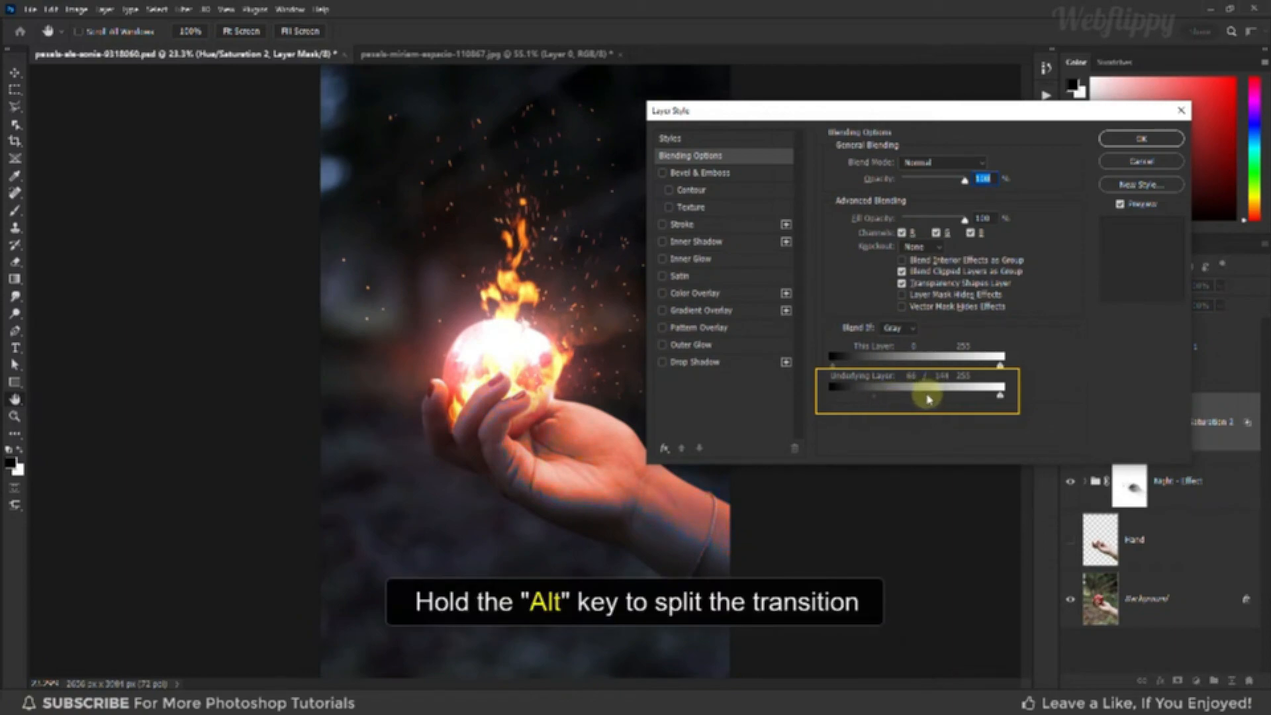
pyautogui.moveTo(929, 399); pyautogui.dragTo(927, 399)
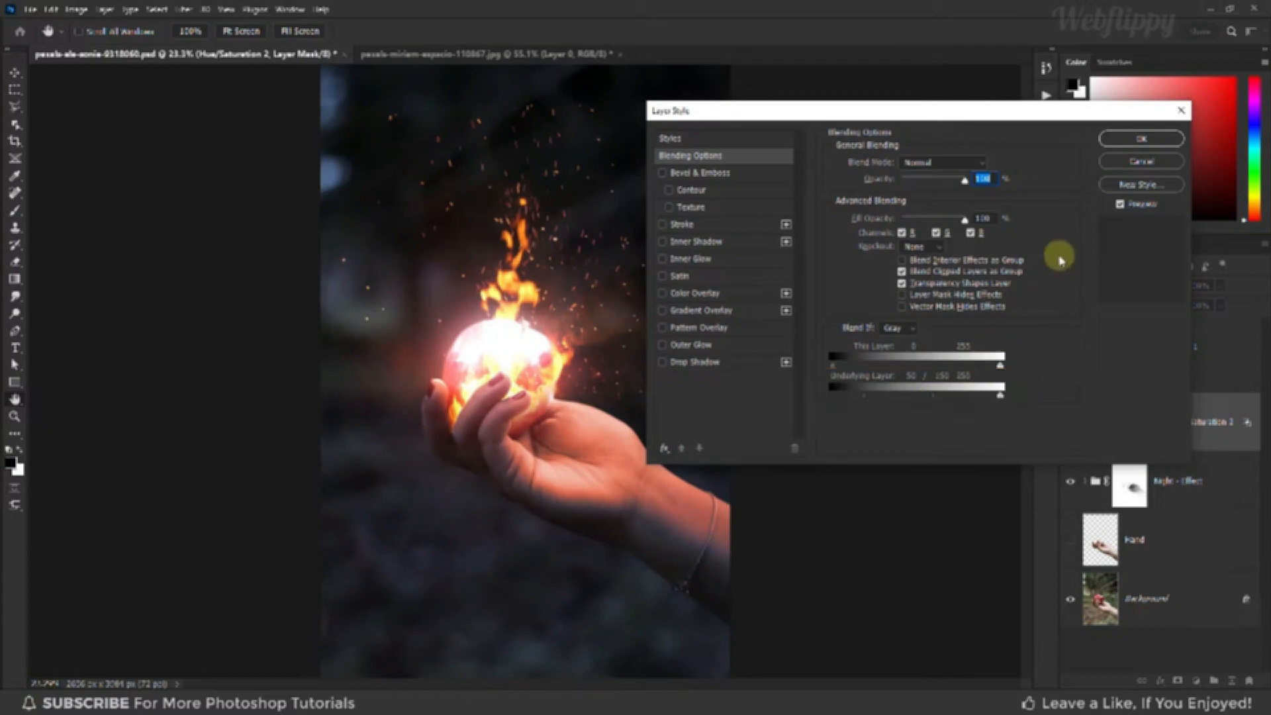
pyautogui.click(1118, 142)
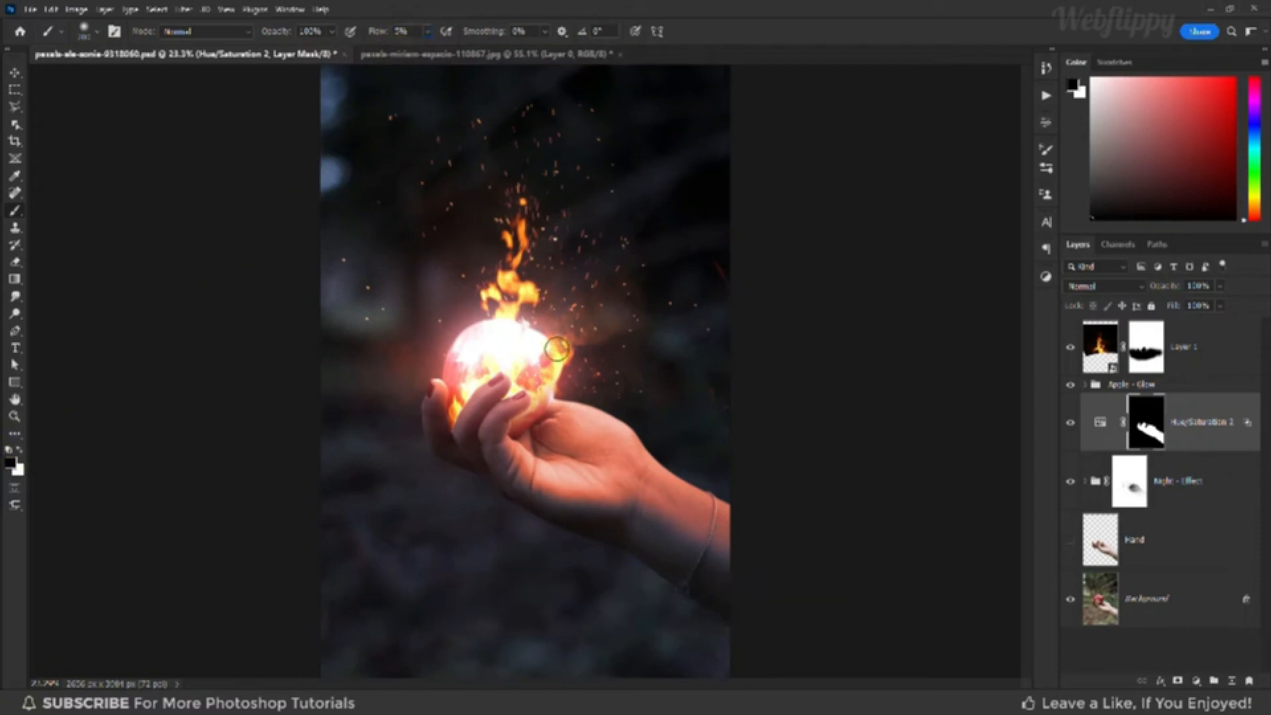
# Paint black with a larger brush at 5% flow on the Hue/Saturation mask to weaken the orange tint at the wrist
pyautogui.press(']')
pyautogui.press(']')
pyautogui.moveTo(711, 519)
pyautogui.mouseDown()
pyautogui.moveTo(761, 545)
pyautogui.moveTo(706, 494)
pyautogui.moveTo(746, 553)
pyautogui.moveTo(761, 496)
pyautogui.mouseUp()
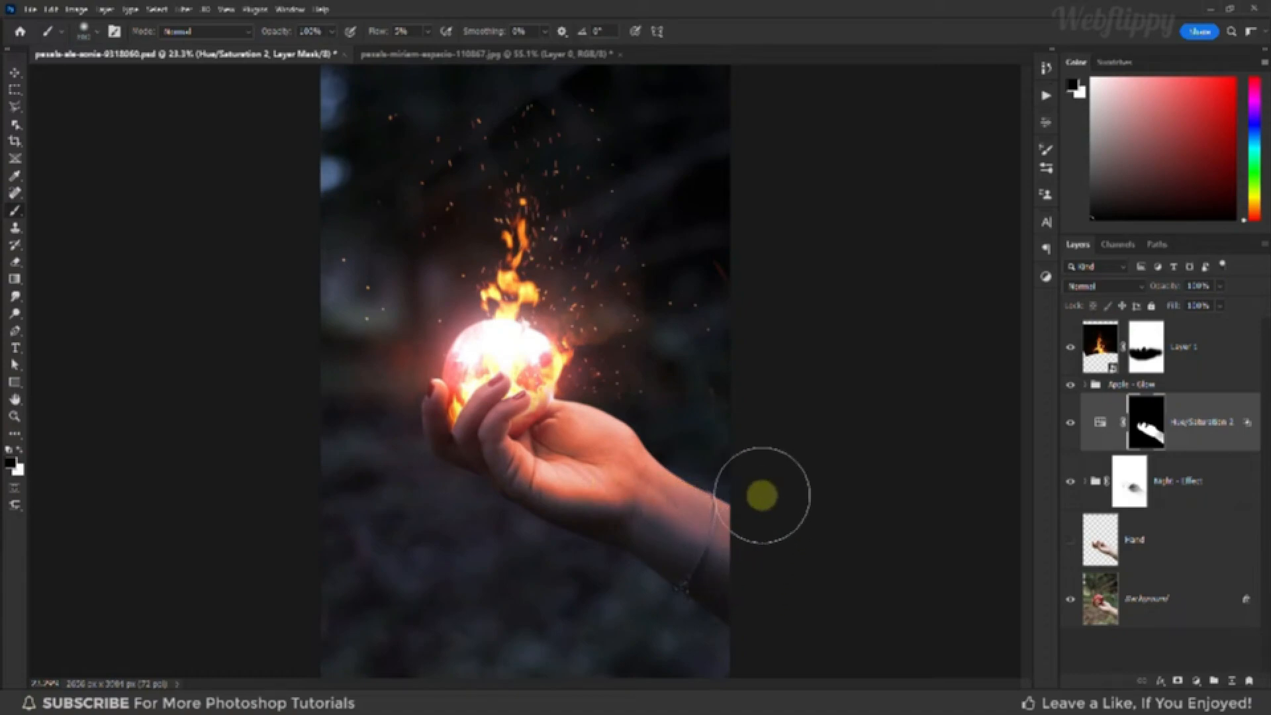
# Switch to the Move tool and add a Color Balance adjustment layer above the fire layer
pyautogui.click(19, 71)
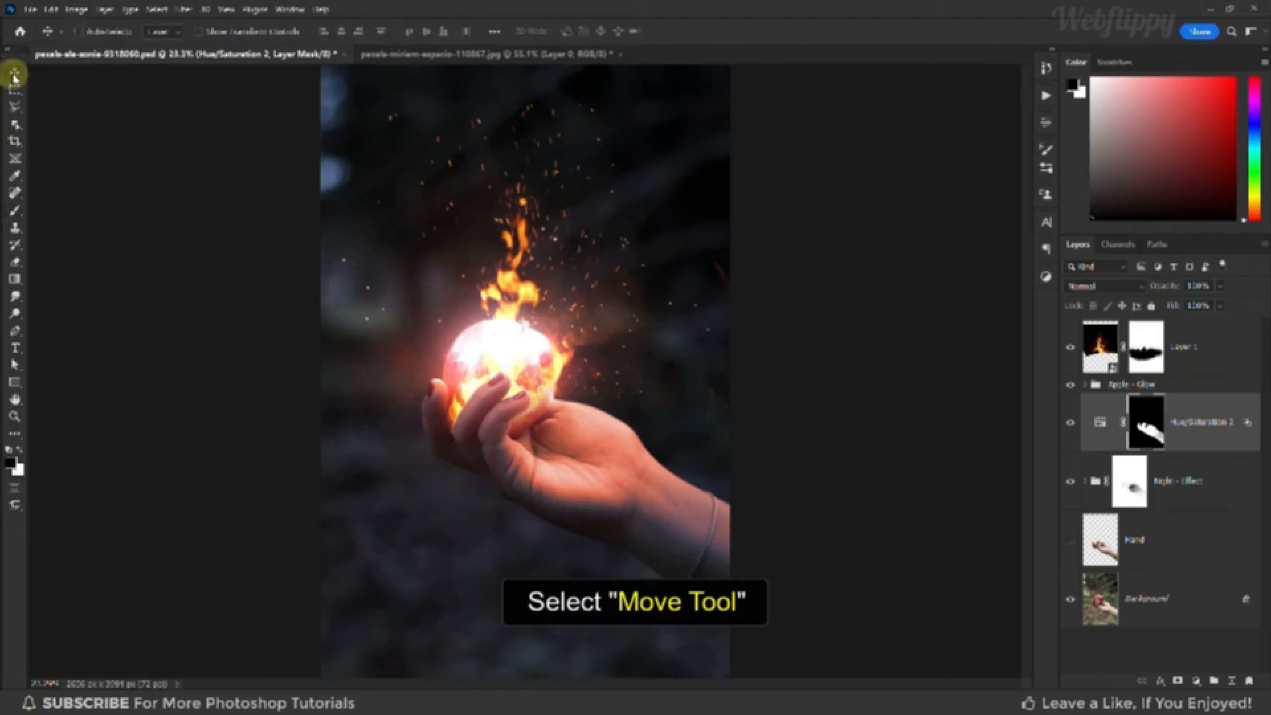
pyautogui.click(1176, 343)
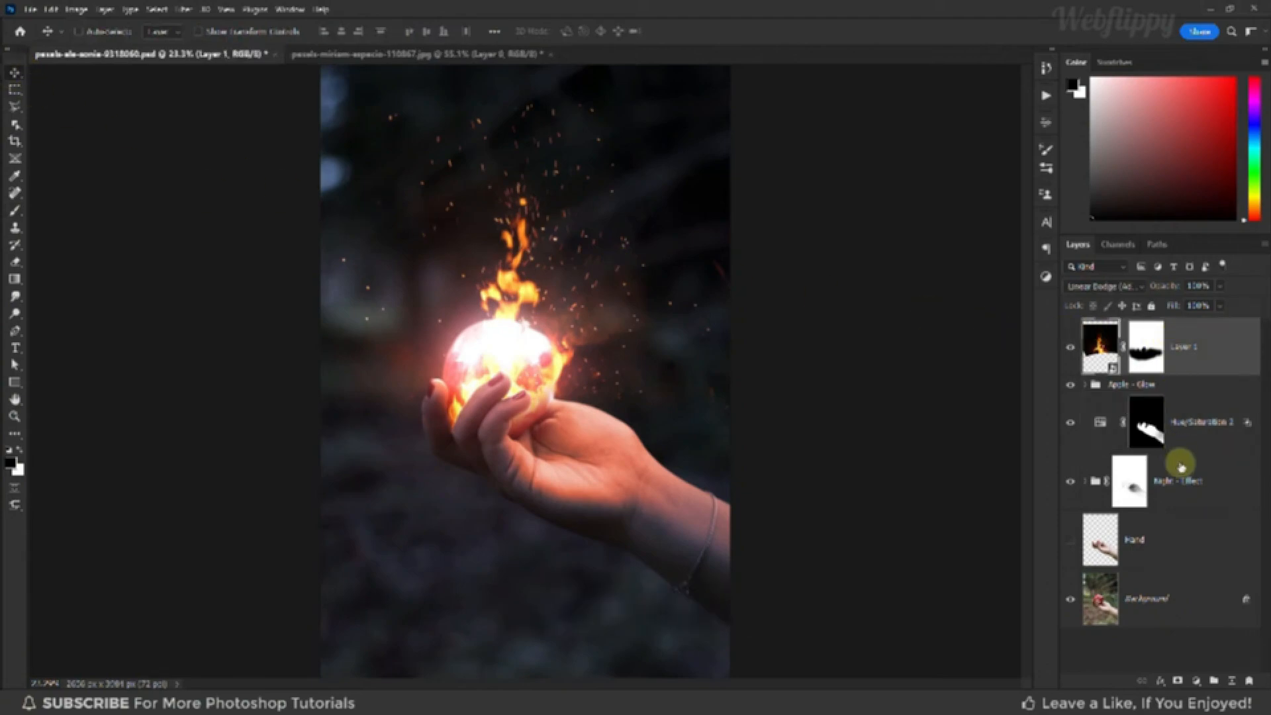
pyautogui.click(1196, 680)
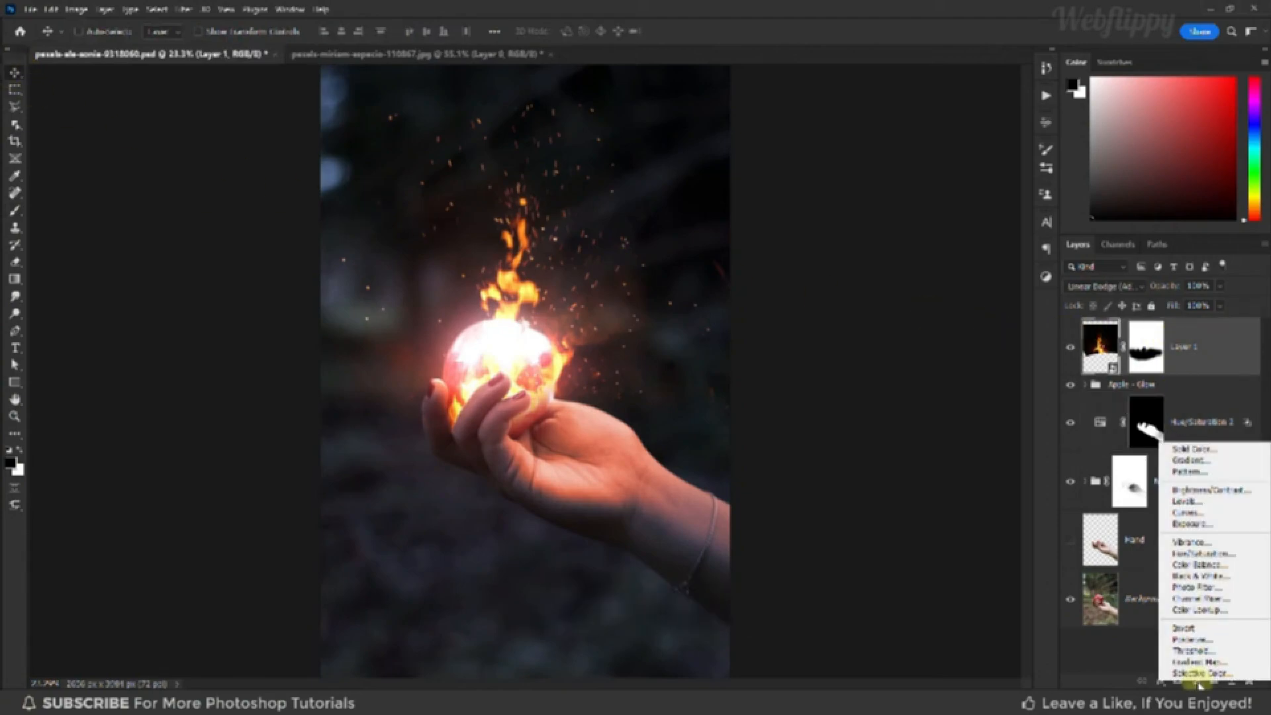
pyautogui.click(1247, 571)
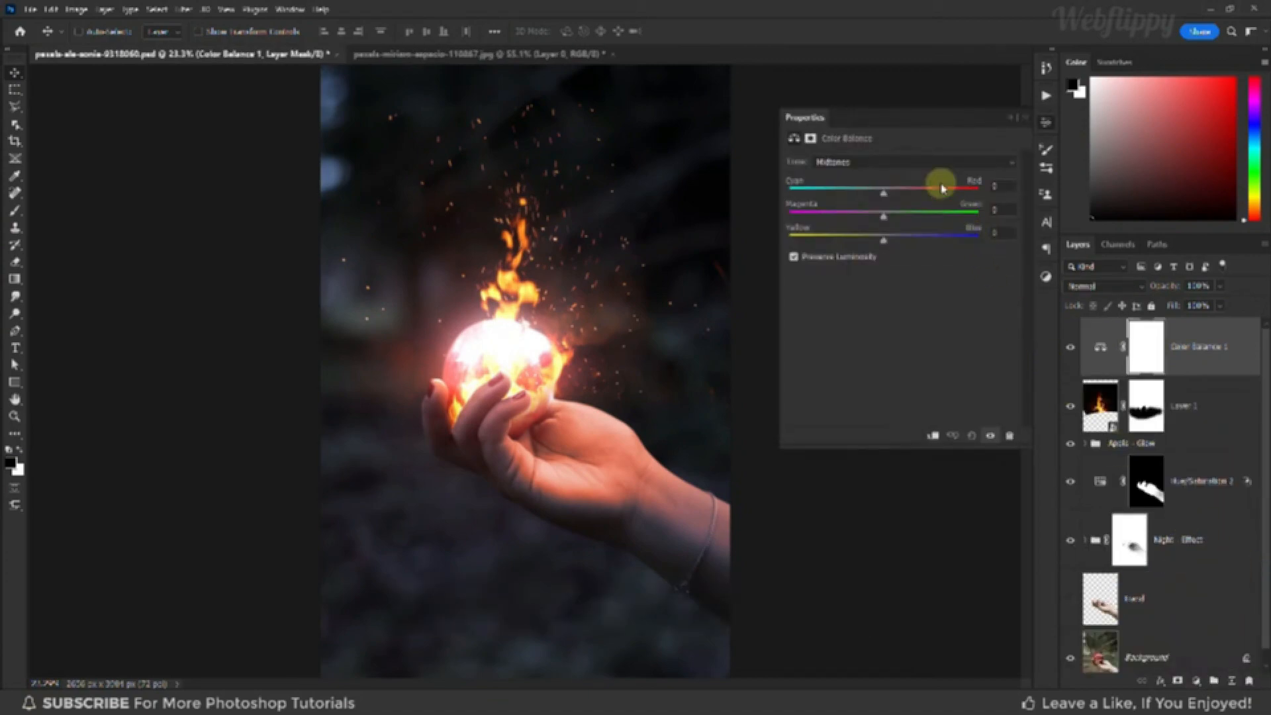
# Set the Color Balance midtones to +5 on Cyan–Red and +20 on Yellow–Blue
pyautogui.click(924, 163)
pyautogui.click(923, 186)
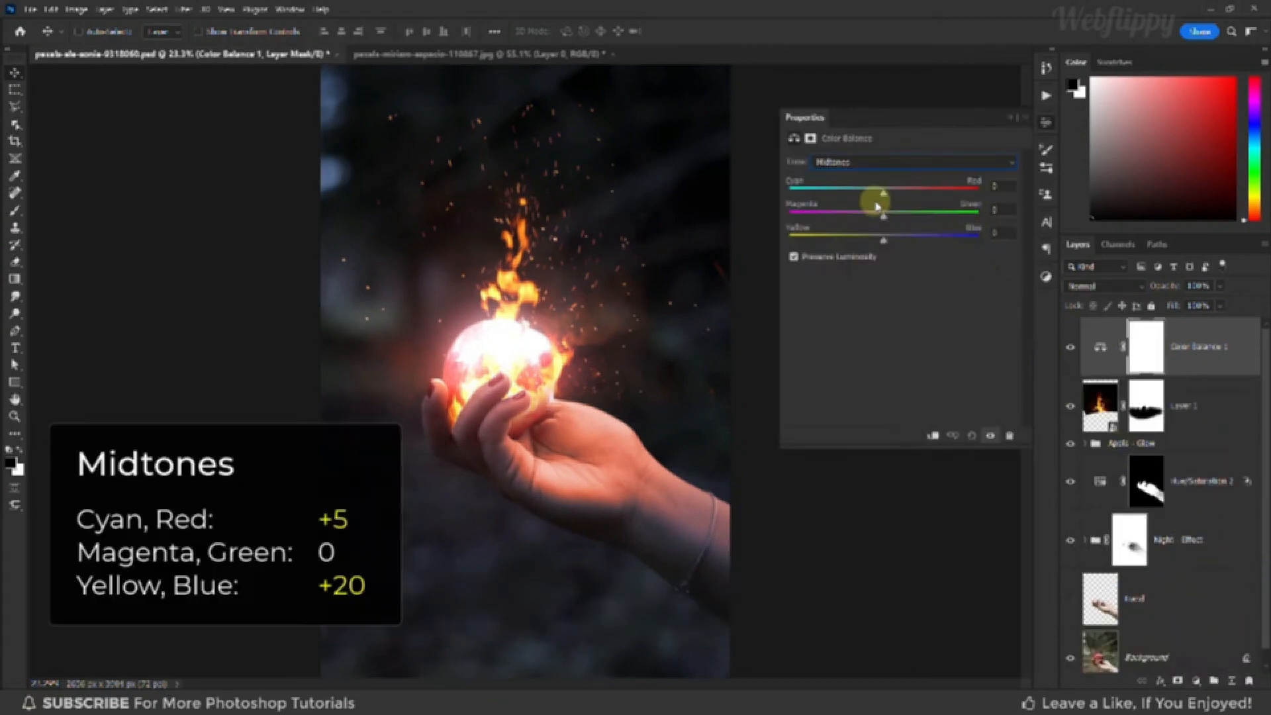
pyautogui.moveTo(884, 198)
pyautogui.mouseDown()
pyautogui.moveTo(910, 199)
pyautogui.moveTo(898, 199)
pyautogui.mouseUp()
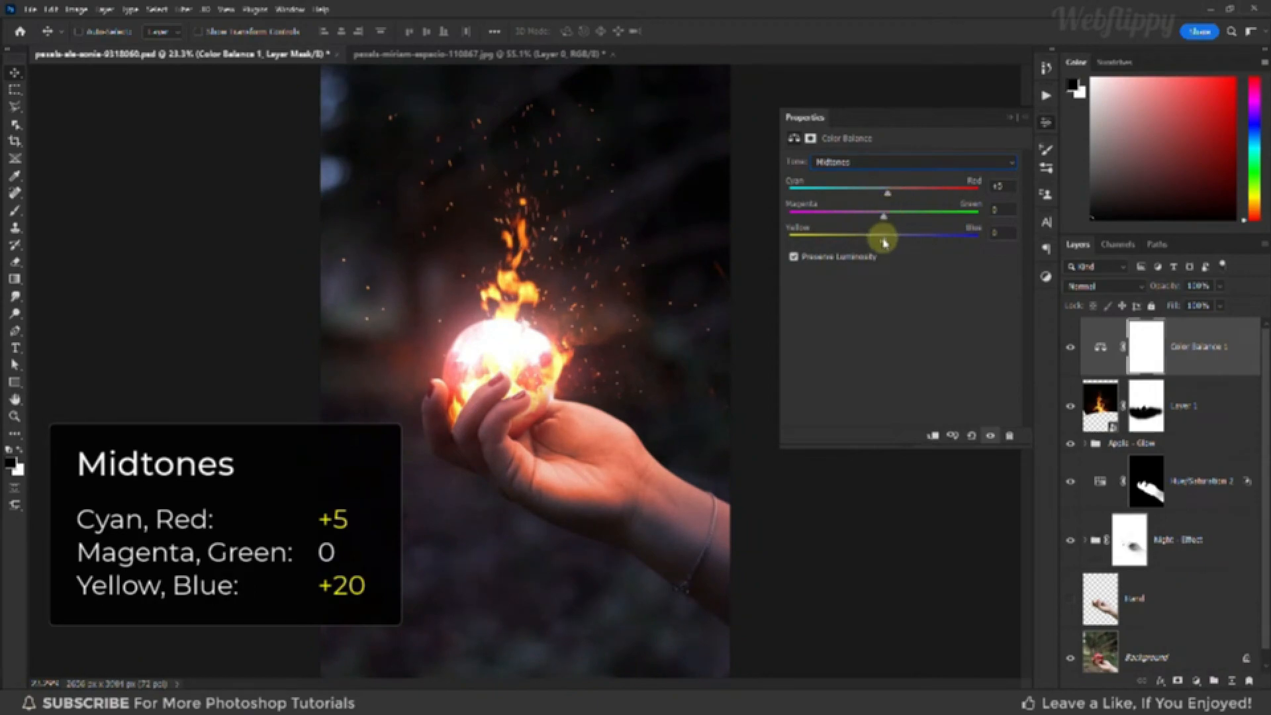
pyautogui.moveTo(884, 244); pyautogui.dragTo(905, 245)
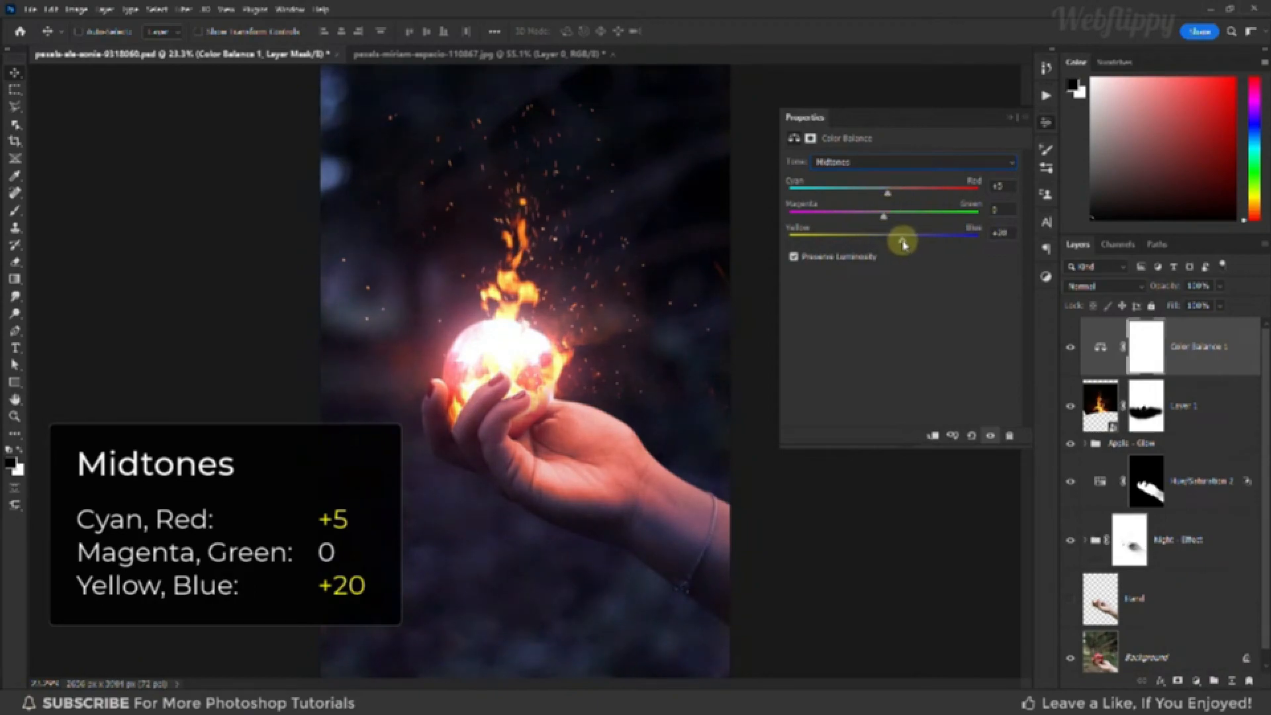
# Set the Color Balance highlights to +10 on Cyan–Red and -30 on Yellow–Blue, and compare the image with and without the adjustment
pyautogui.click(884, 164)
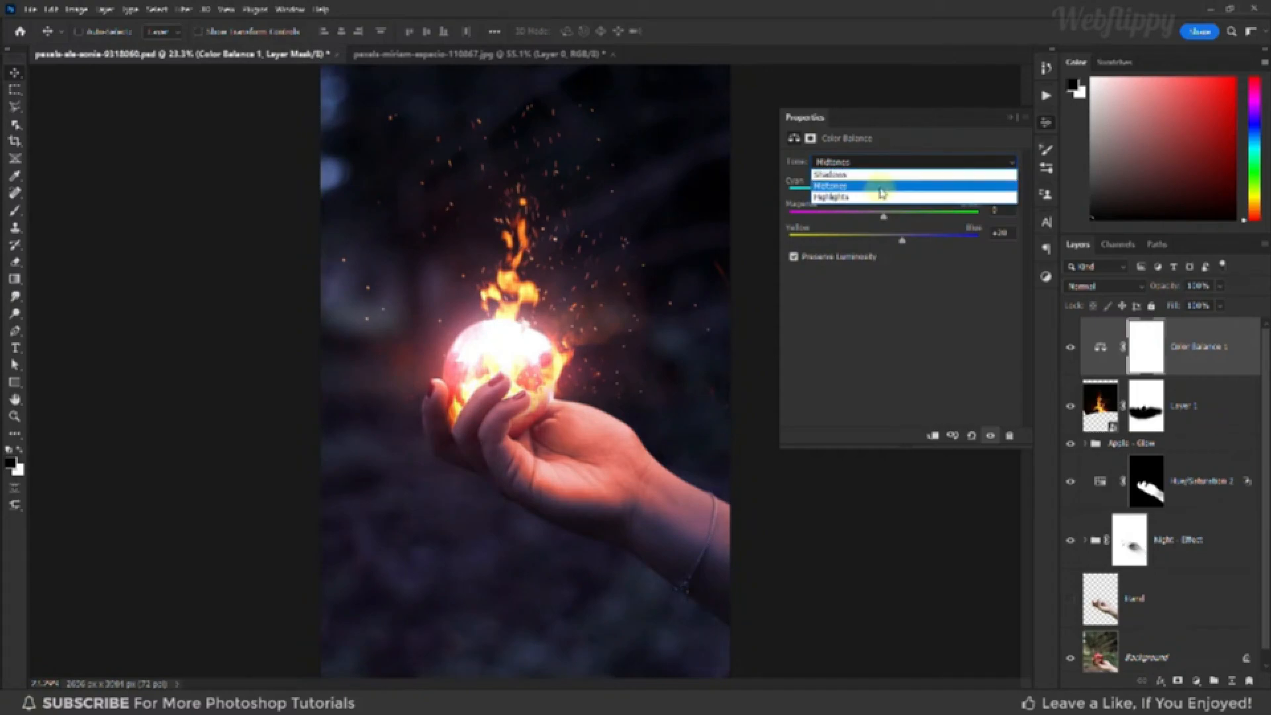
pyautogui.click(881, 198)
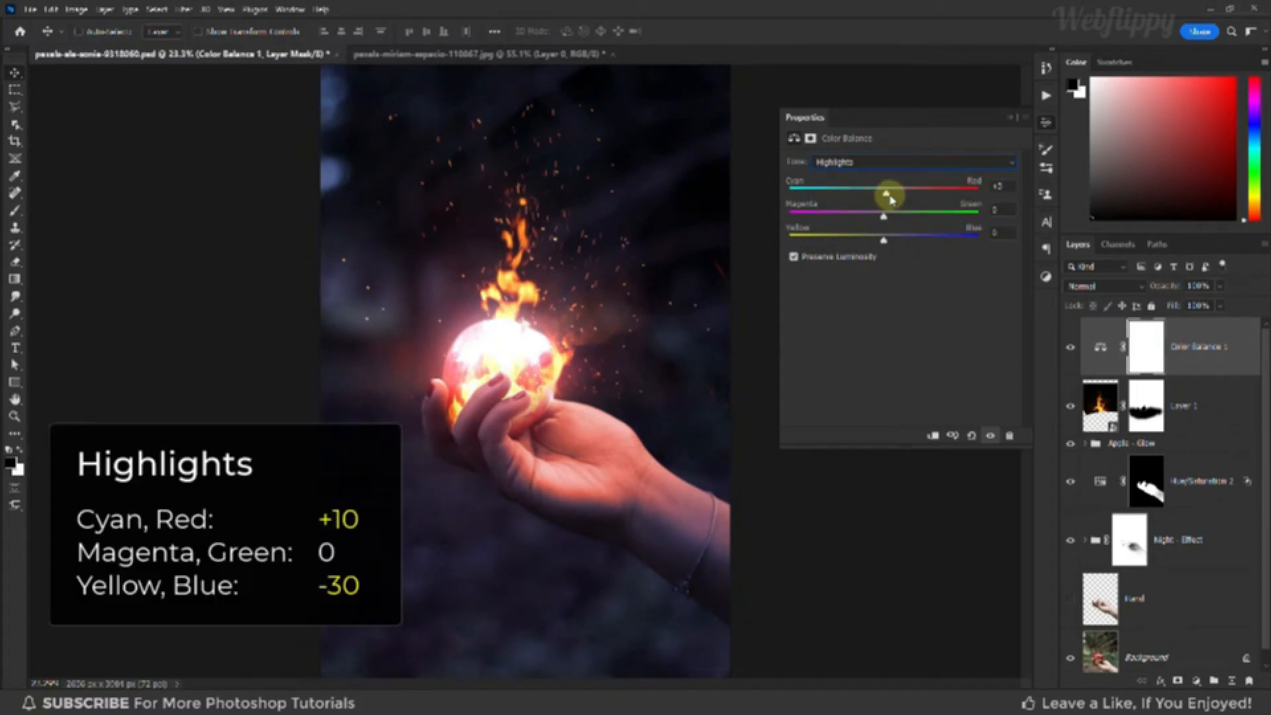
pyautogui.moveTo(891, 200); pyautogui.dragTo(900, 200)
pyautogui.moveTo(884, 242); pyautogui.dragTo(872, 242)
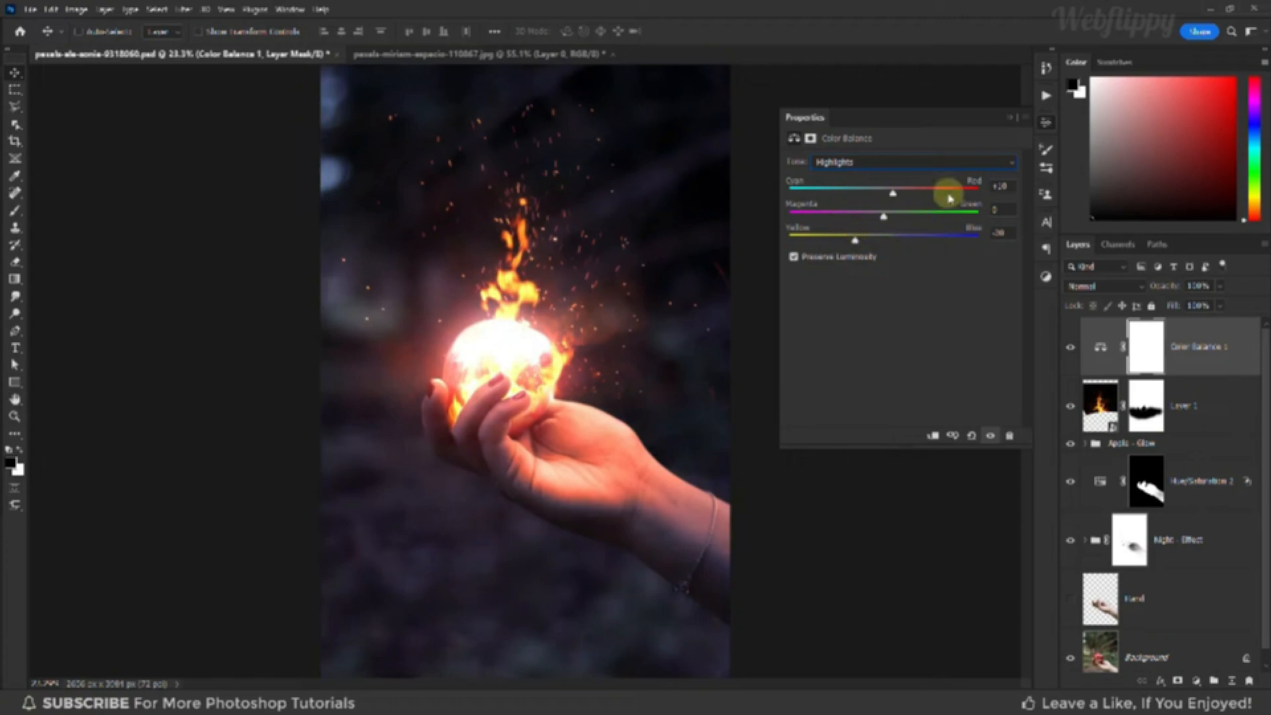
pyautogui.click(1011, 117)
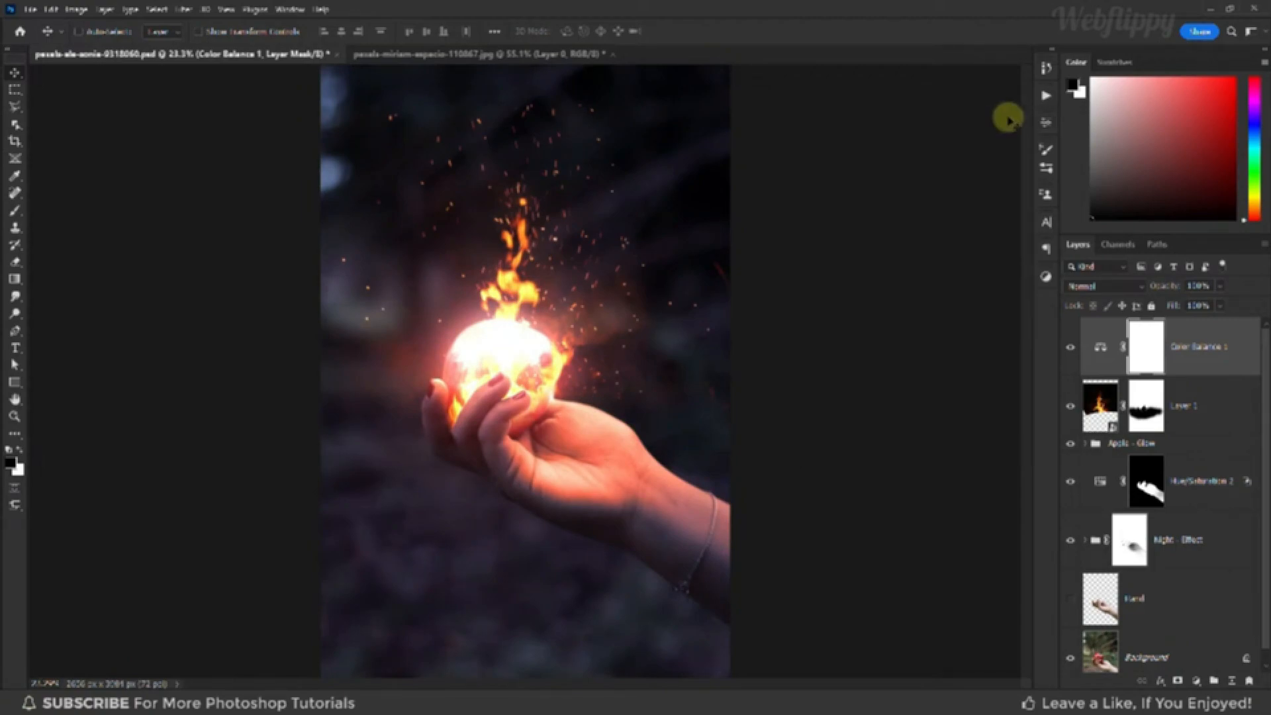
pyautogui.click(1071, 348)
pyautogui.click(1071, 348)
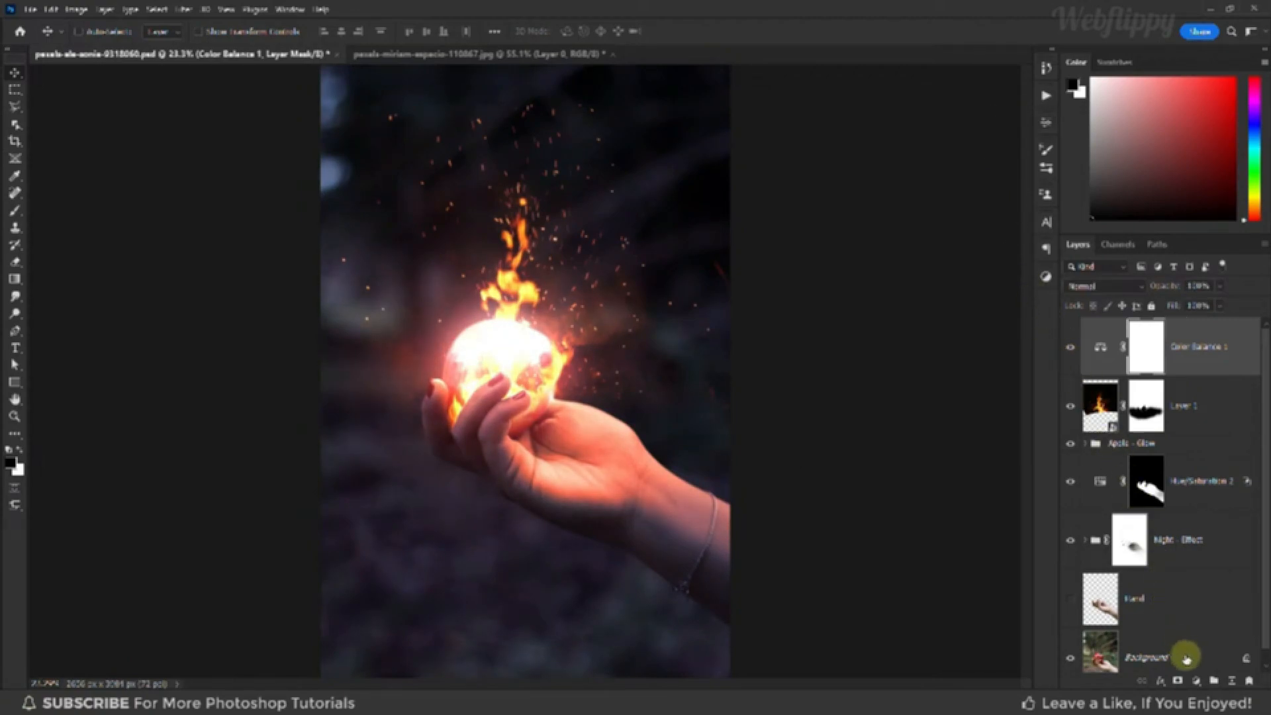
# Add a Selective Color adjustment layer above the Color Balance layer and set Cyan to -50% for the Reds
pyautogui.click(1196, 681)
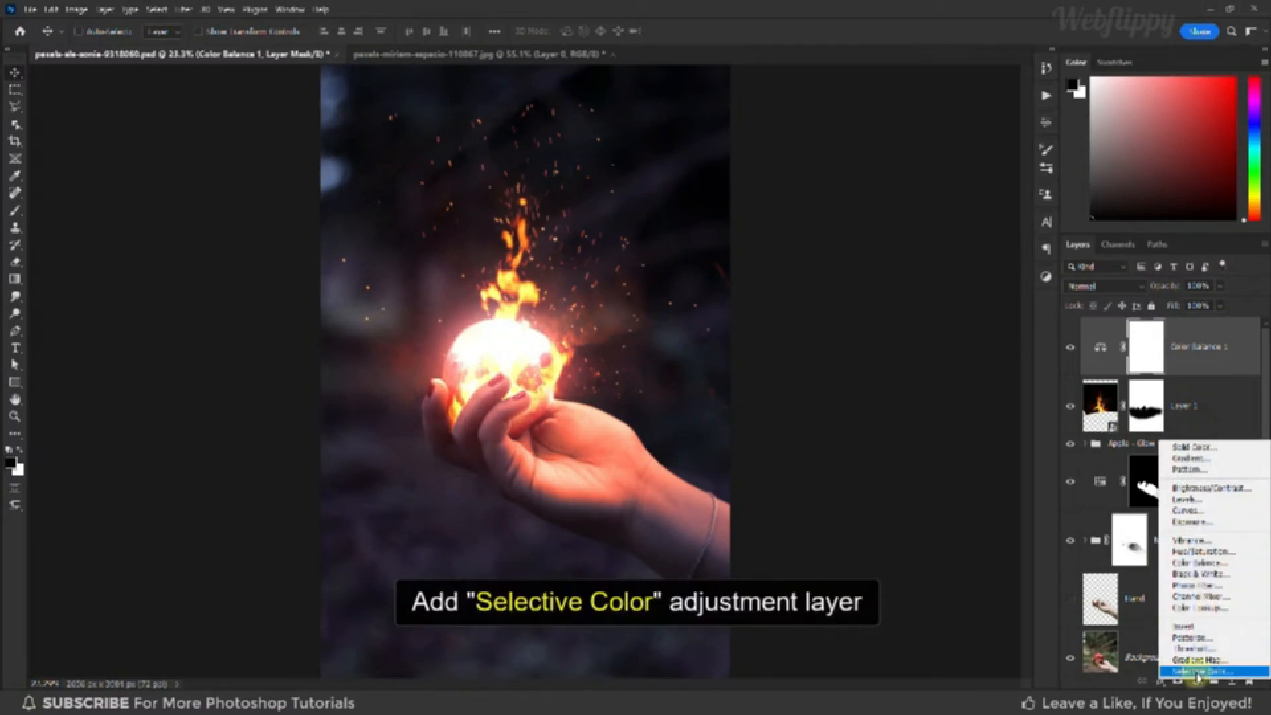
pyautogui.click(1198, 672)
pyautogui.click(923, 176)
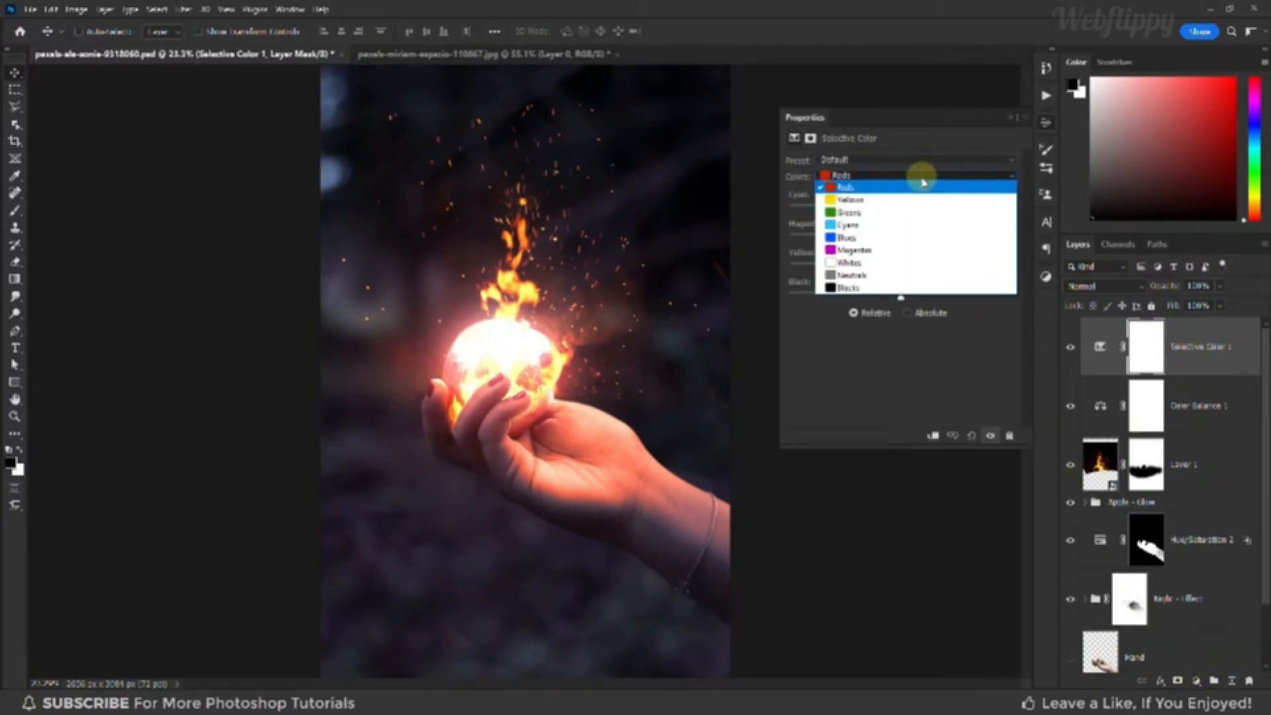
pyautogui.click(922, 189)
pyautogui.moveTo(902, 206); pyautogui.dragTo(823, 214)
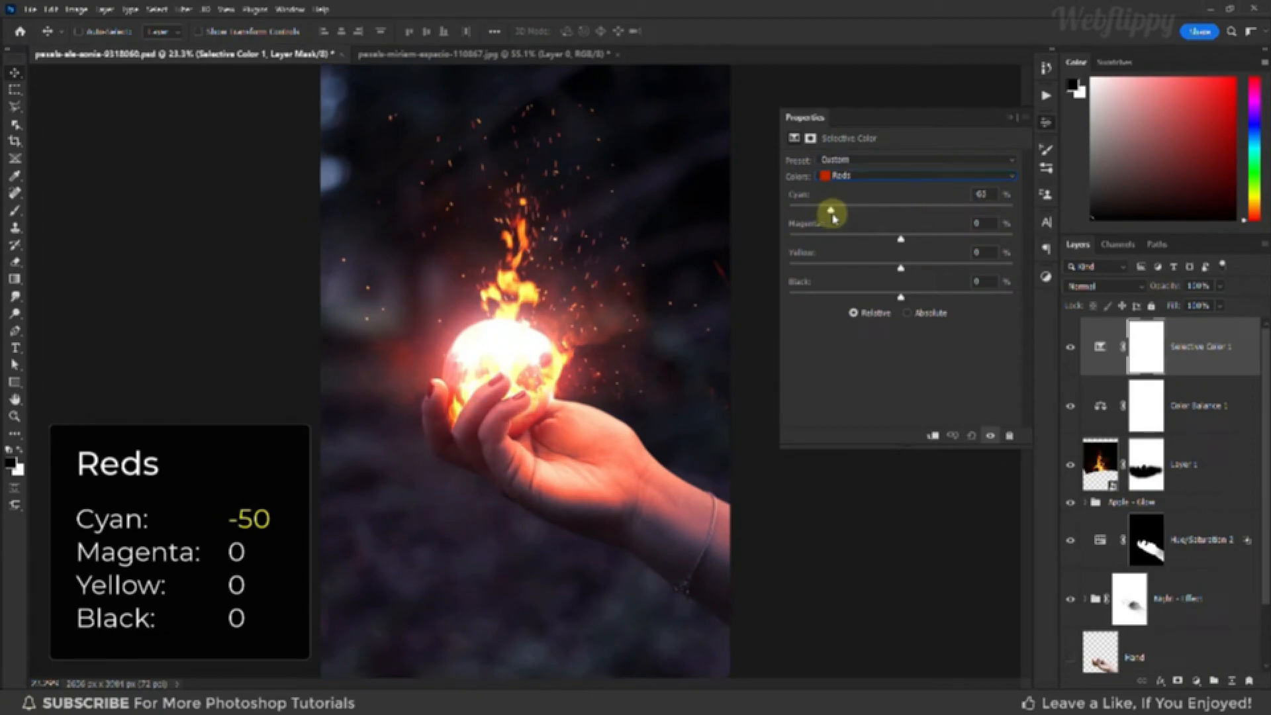
# Set Black to +5% for the Neutrals in the Selective Color layer and check the adjustment's effect
pyautogui.click(871, 176)
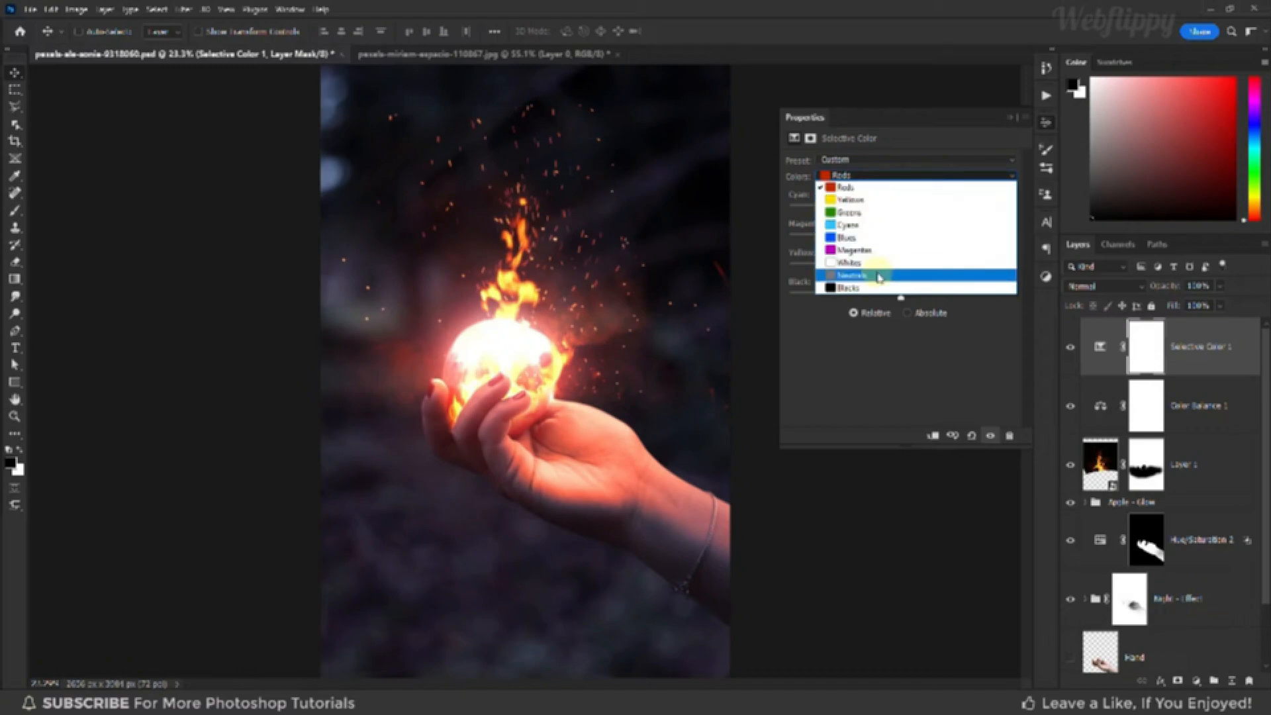
pyautogui.click(880, 277)
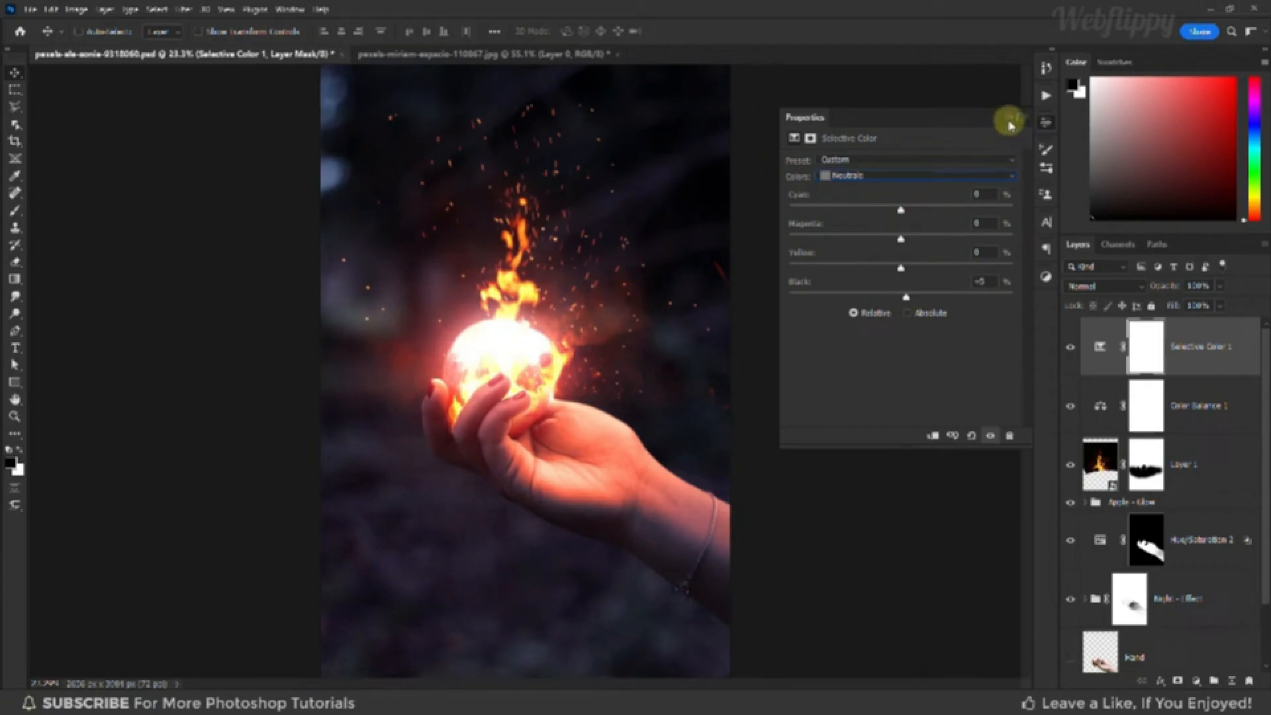
pyautogui.click(1010, 120)
pyautogui.click(1071, 349)
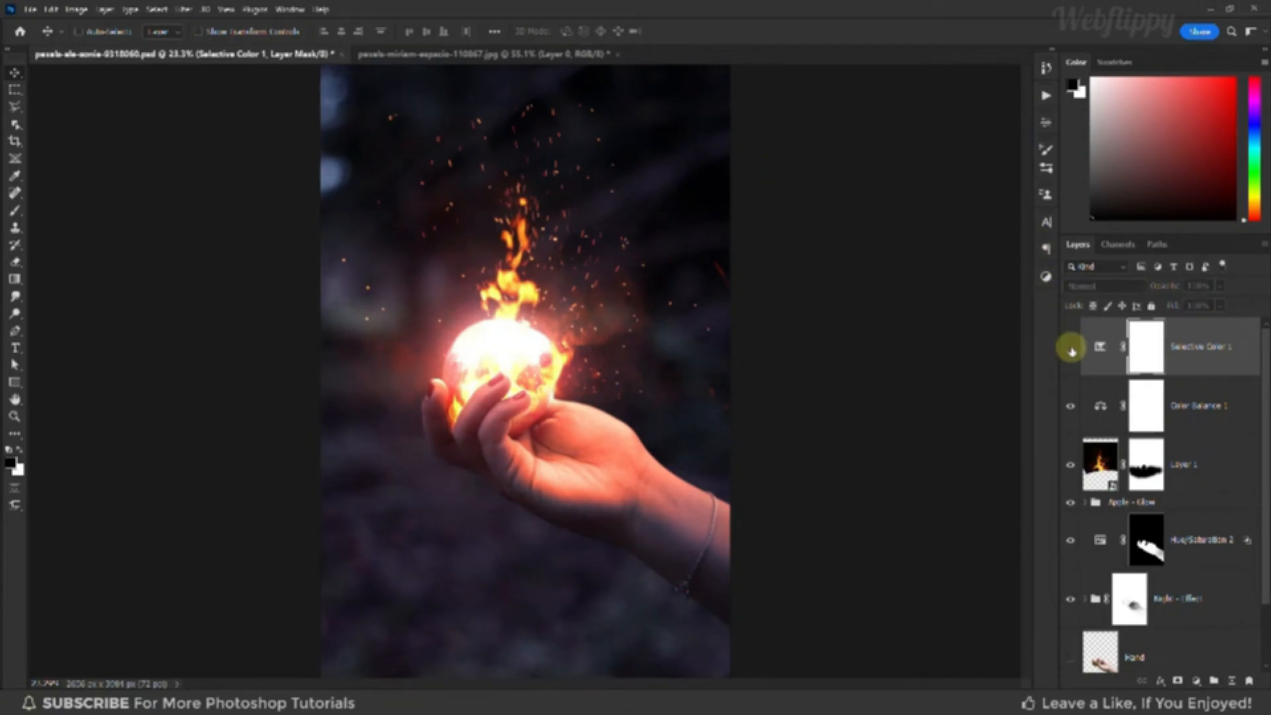
# Add a Curves adjustment layer on top with its black point at input 15 and output 15, and check its effect
pyautogui.click(1196, 681)
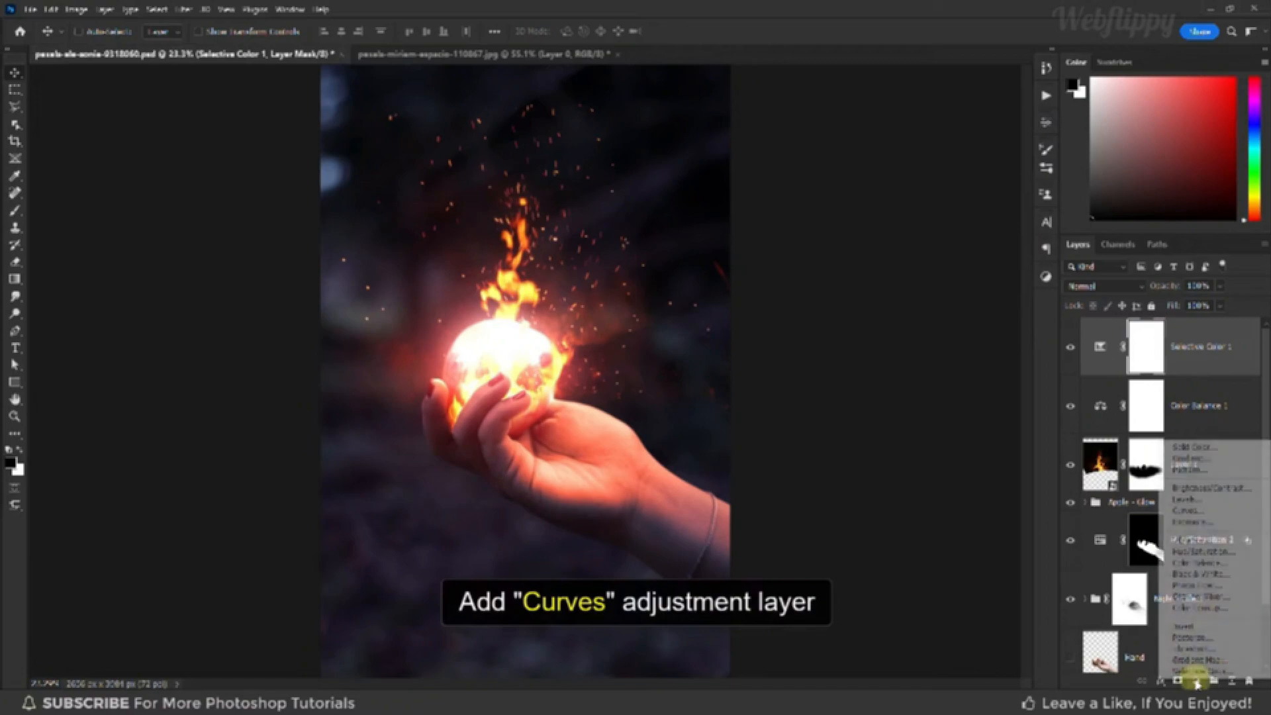
pyautogui.click(1221, 513)
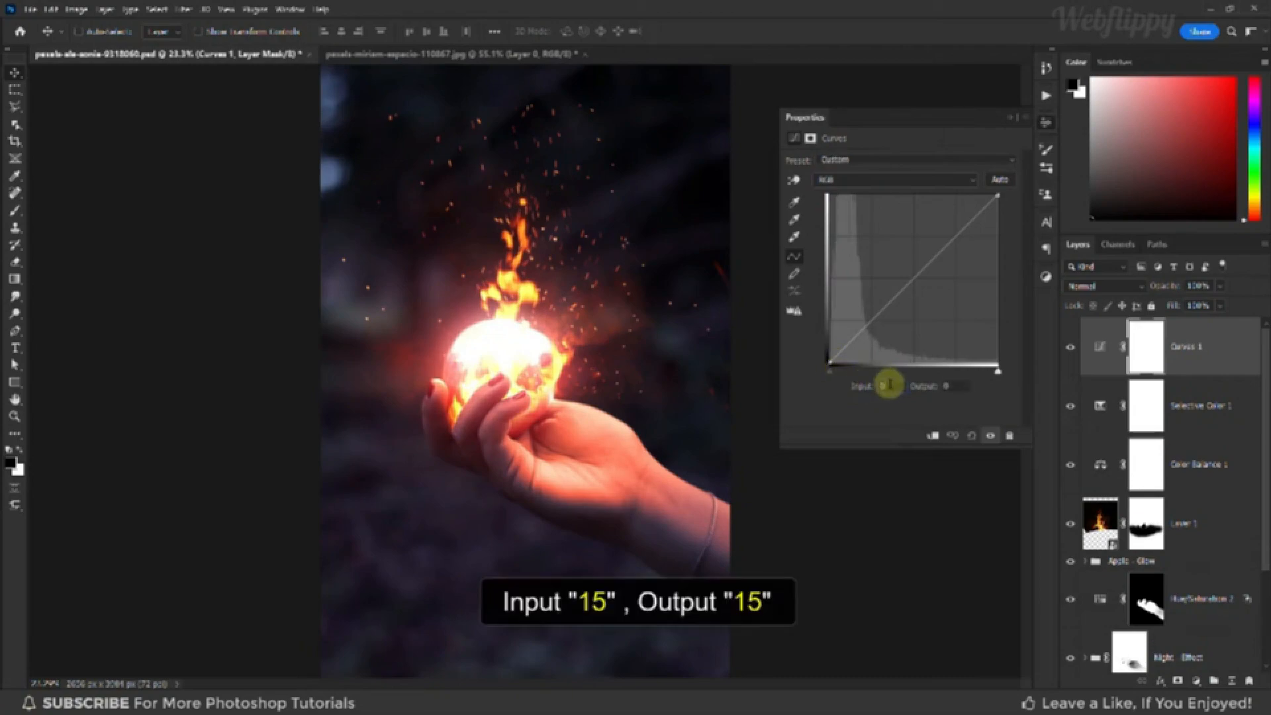
pyautogui.click(886, 386)
pyautogui.write('15')
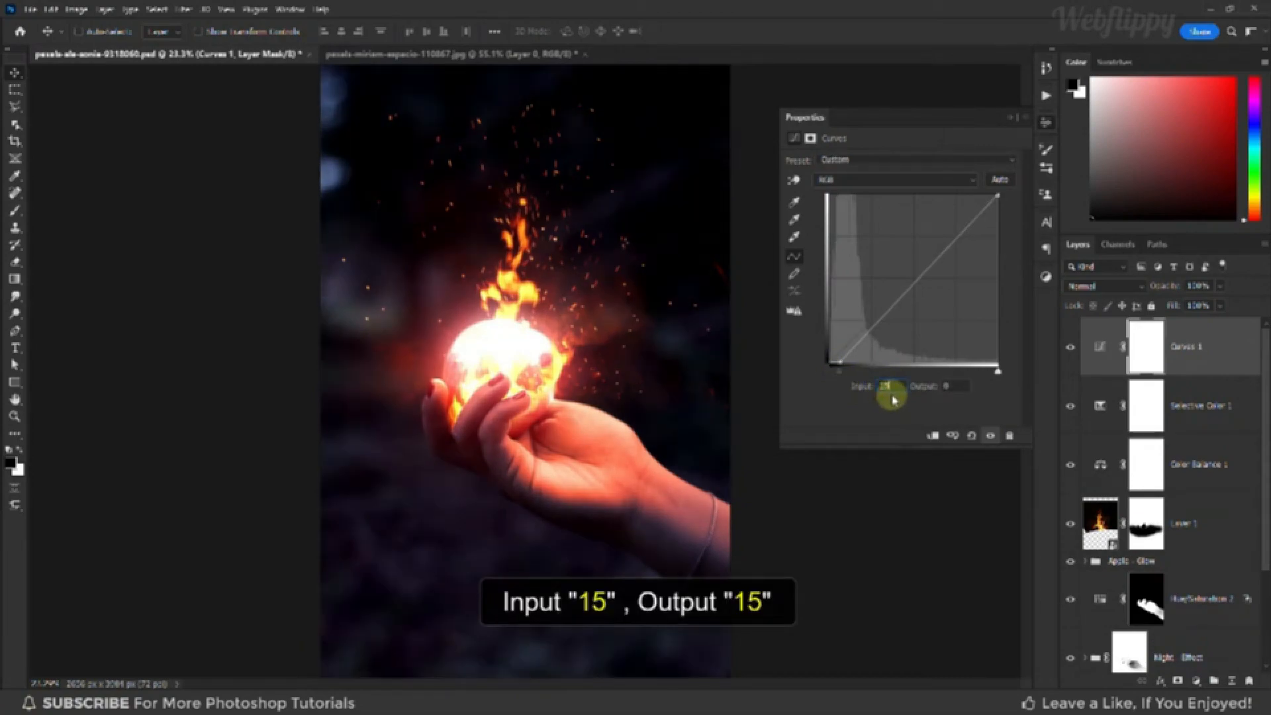
pyautogui.click(951, 384)
pyautogui.write('15')
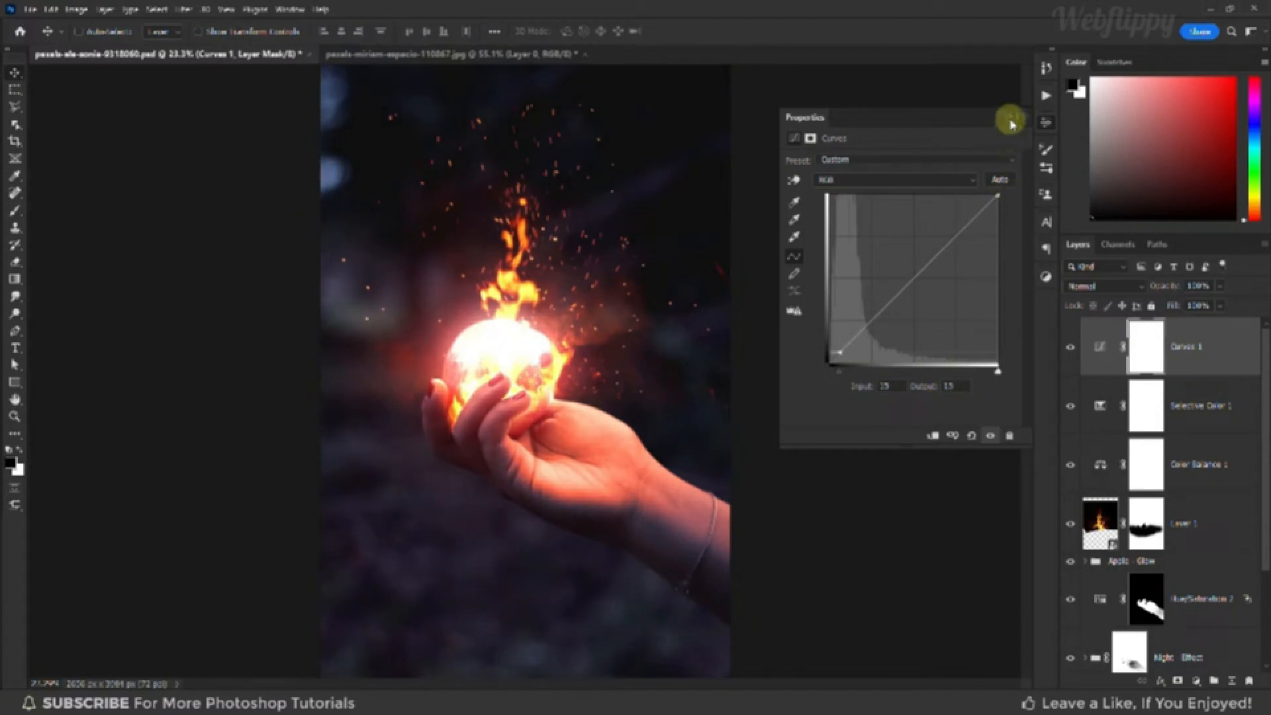
pyautogui.click(1011, 117)
pyautogui.scroll(-1, 913, 201)
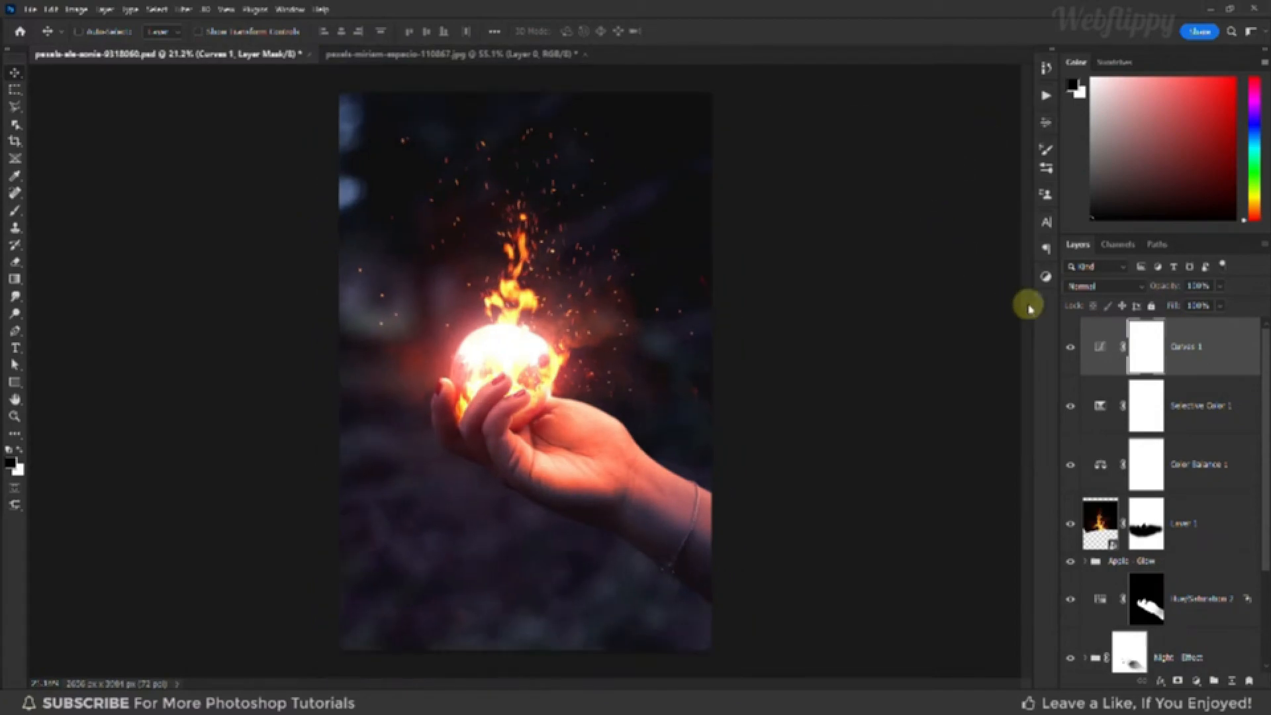
pyautogui.click(1070, 347)
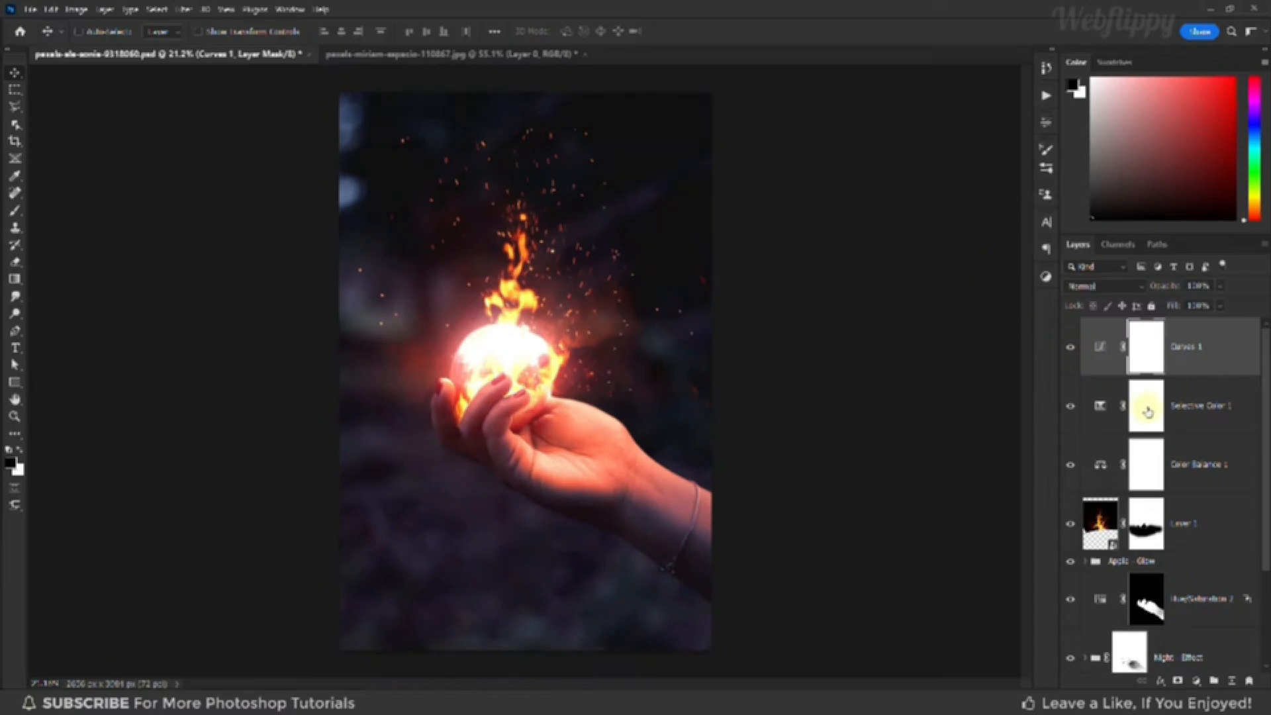
# Compare the finished composite with the original photo by showing the Background layer alone and restoring all layers
pyautogui.scroll(-3, 1139, 504)
pyautogui.click(1129, 643)
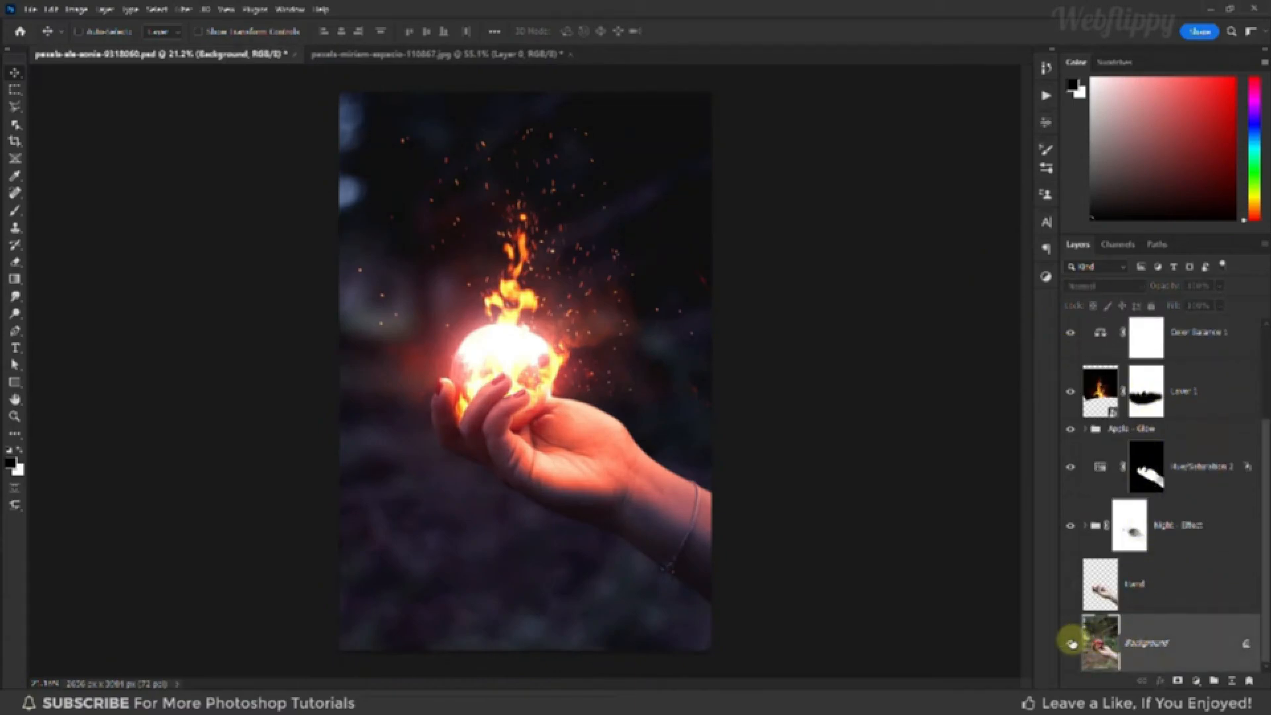
pyautogui.keyDown('alt'); pyautogui.click(1073, 643); pyautogui.keyUp('alt')
pyautogui.keyDown('alt'); pyautogui.click(1072, 643); pyautogui.keyUp('alt')
pyautogui.keyDown('alt'); pyautogui.click(1072, 643); pyautogui.keyUp('alt')
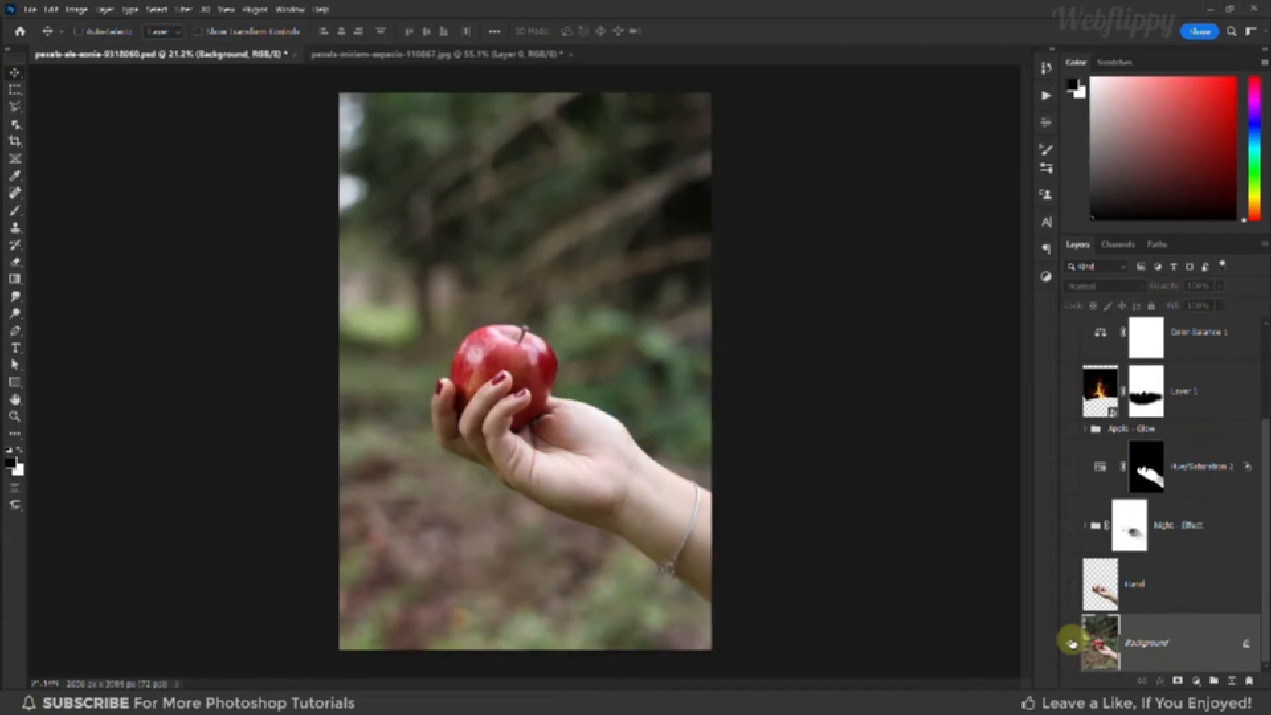
pyautogui.keyDown('alt'); pyautogui.click(1072, 643); pyautogui.keyUp('alt')
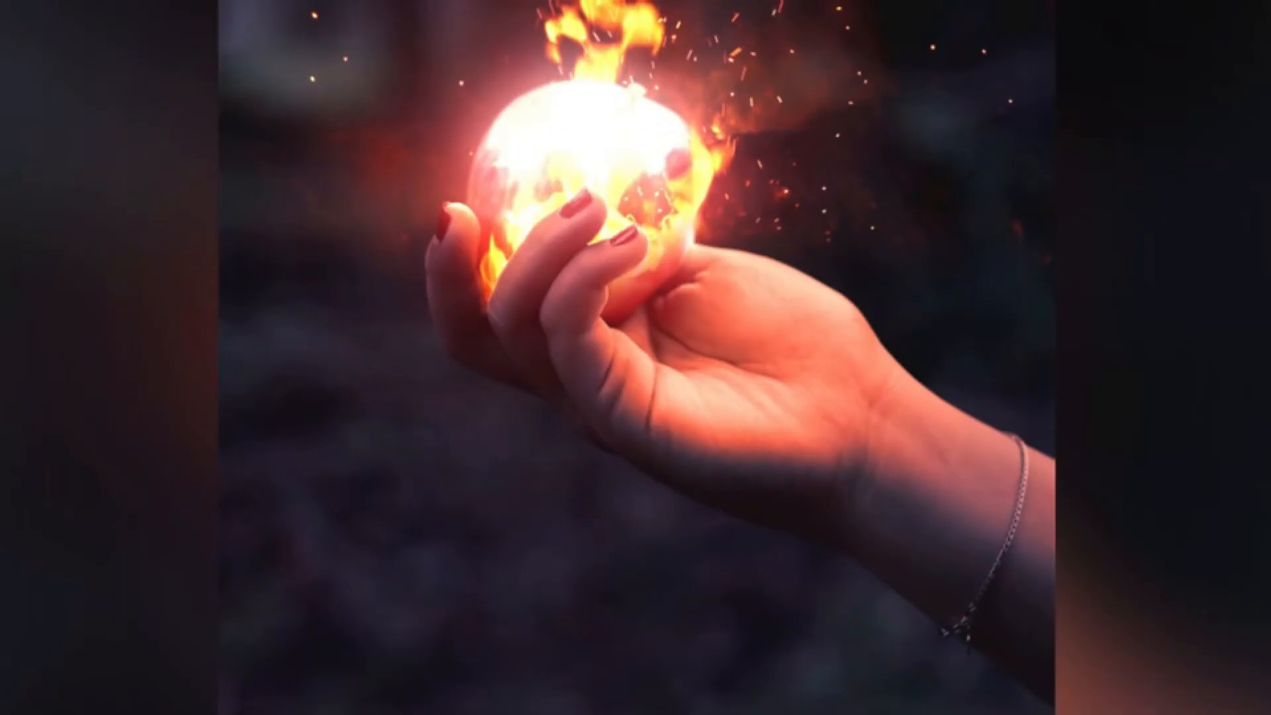